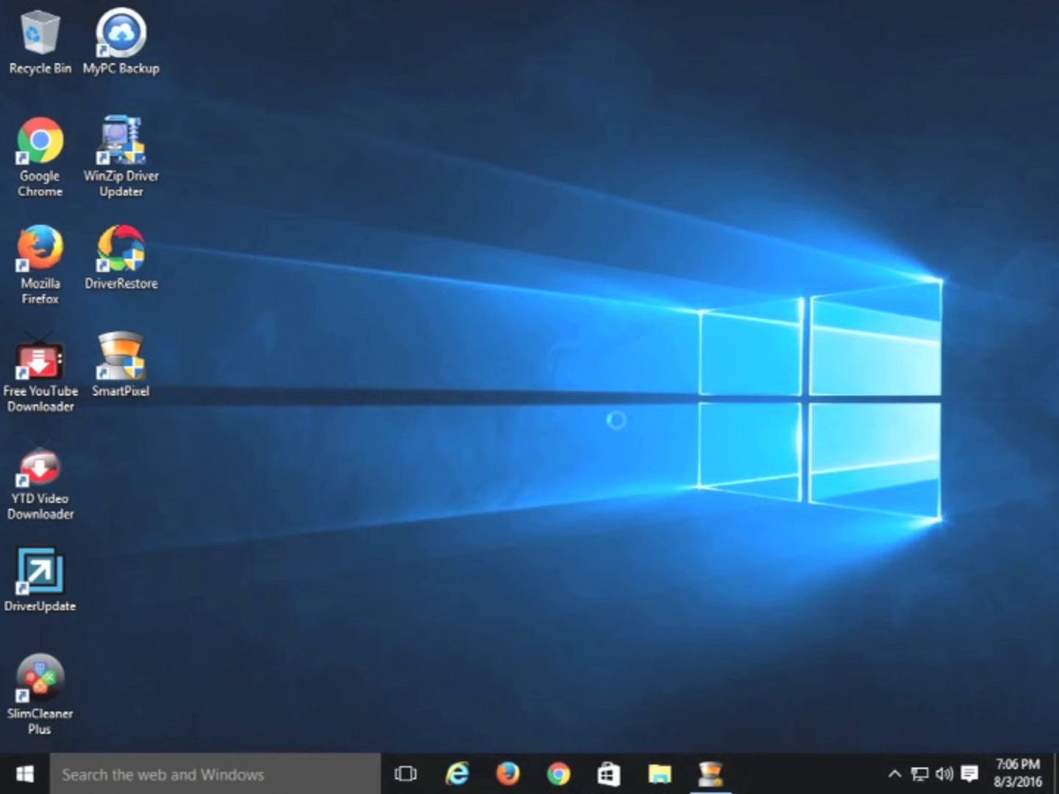
Open Chrome and search Google for "CC CLEANER".
left_click(558, 772)
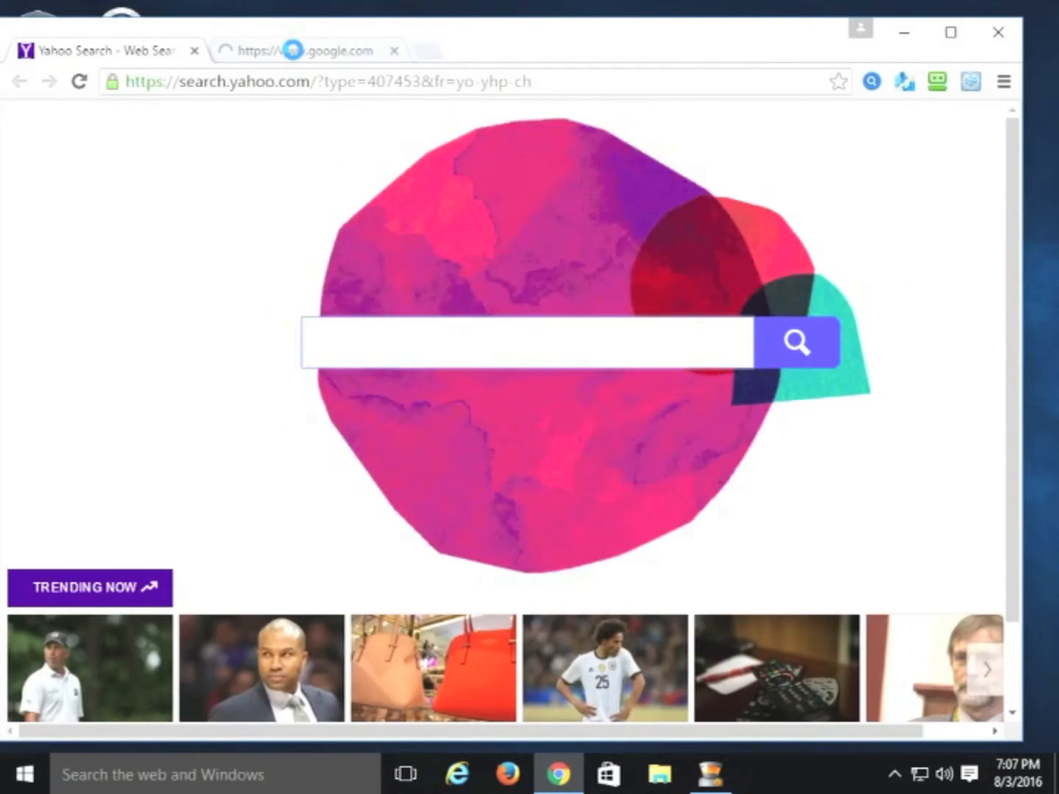
left_click(293, 50)
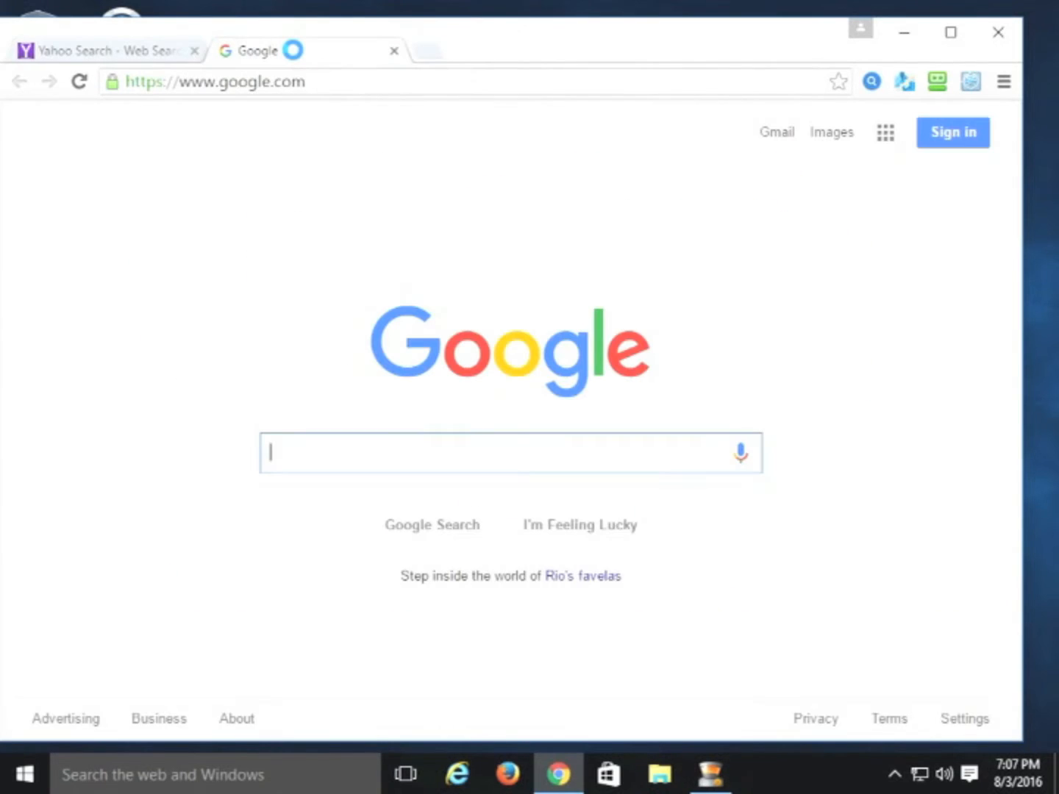
left_click(310, 81)
left_click(351, 456)
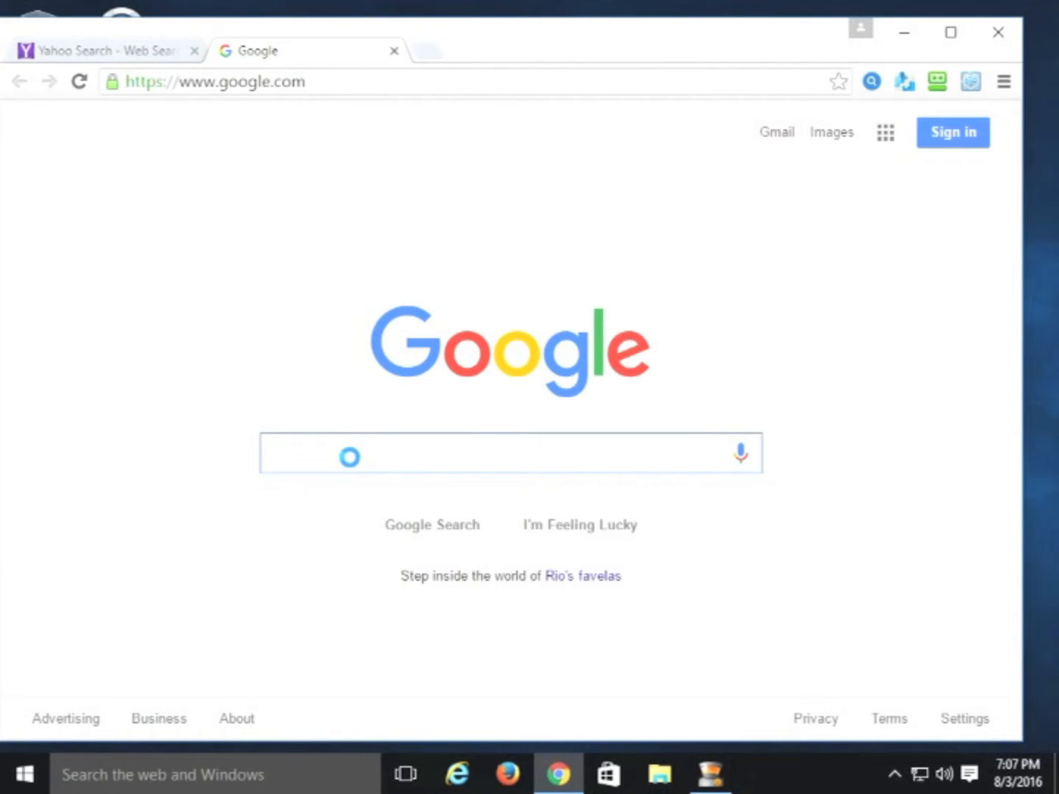
type("CC CLEA")
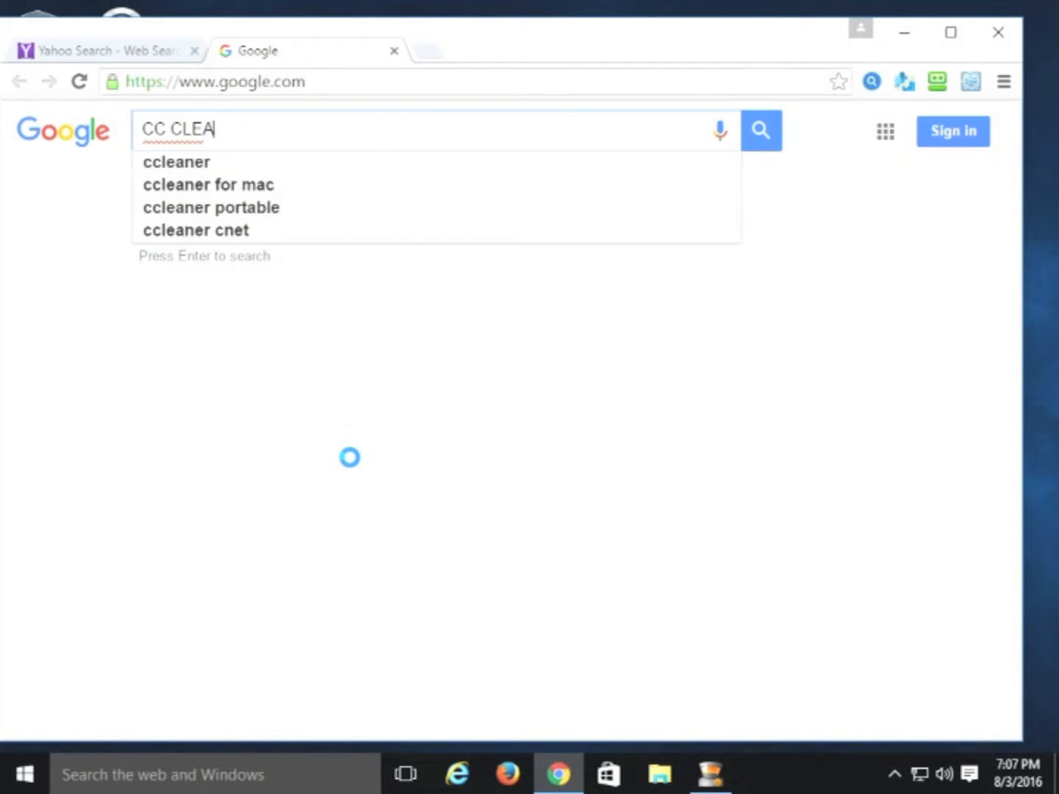
type("NER")
key("Return")
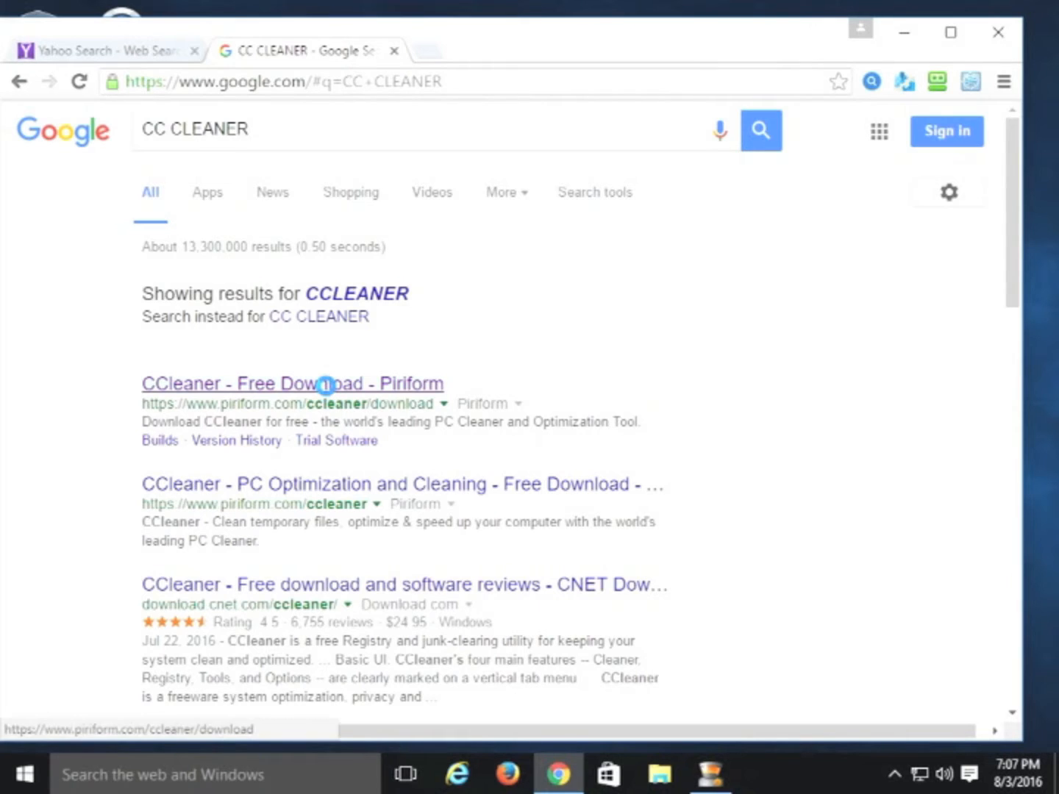
Open Piriform's CCleaner download page from the search results and download the CCleaner Free edition.
left_click(326, 383)
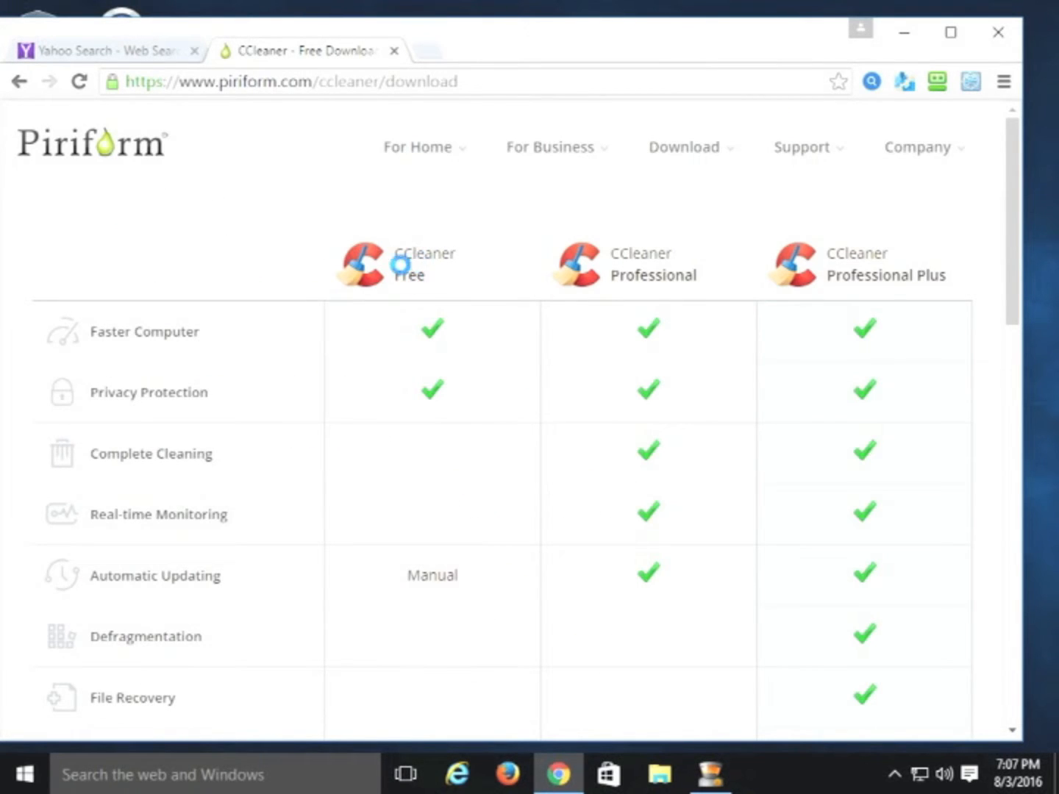
scroll(416, 273, "down", 4)
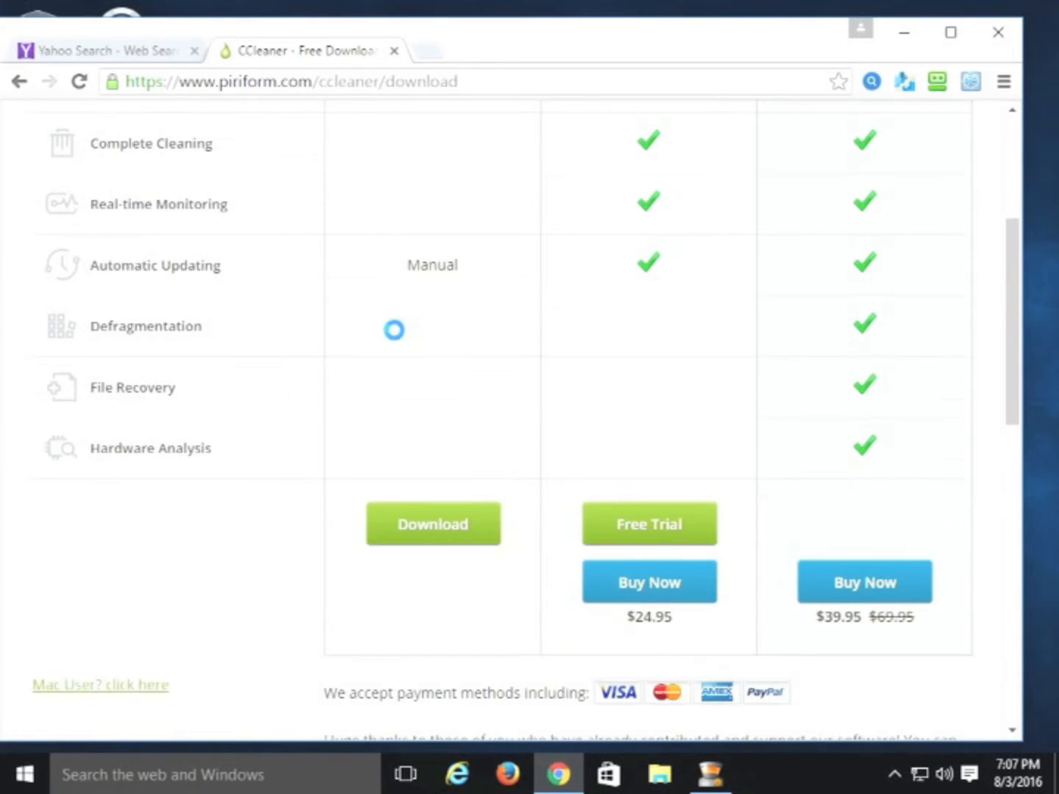
left_click(416, 512)
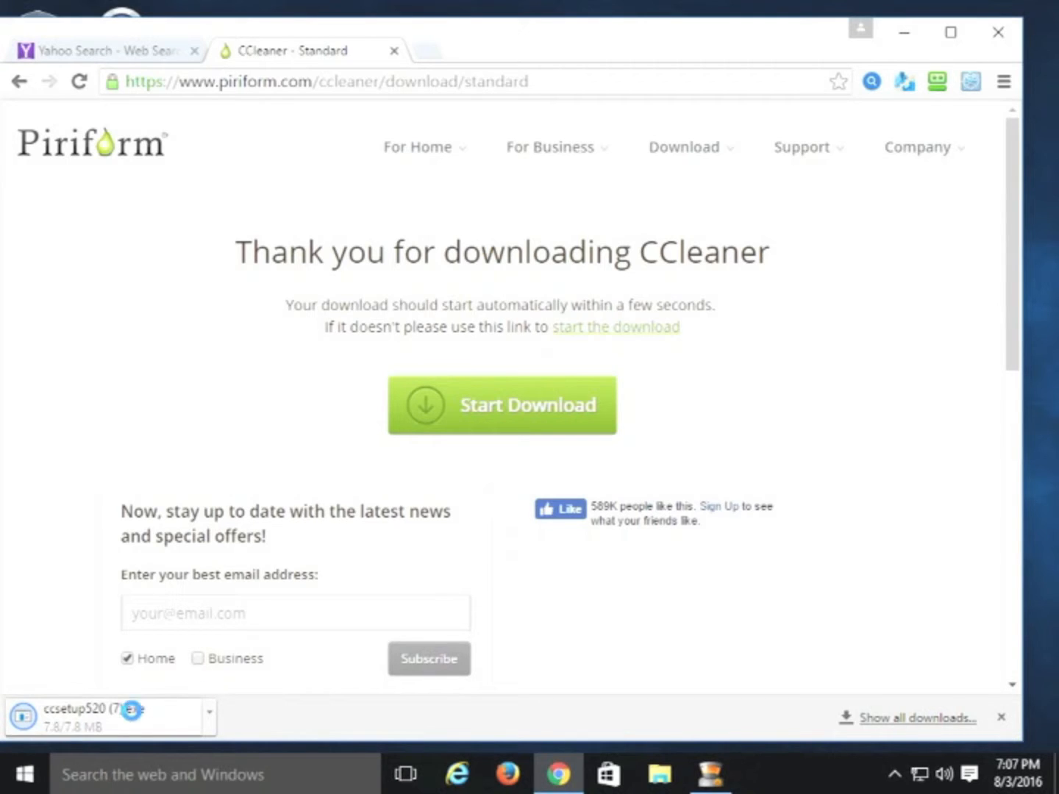
Launch the downloaded ccsetup520 installer, close the browser and install CCleaner v5.20.
left_click(102, 718)
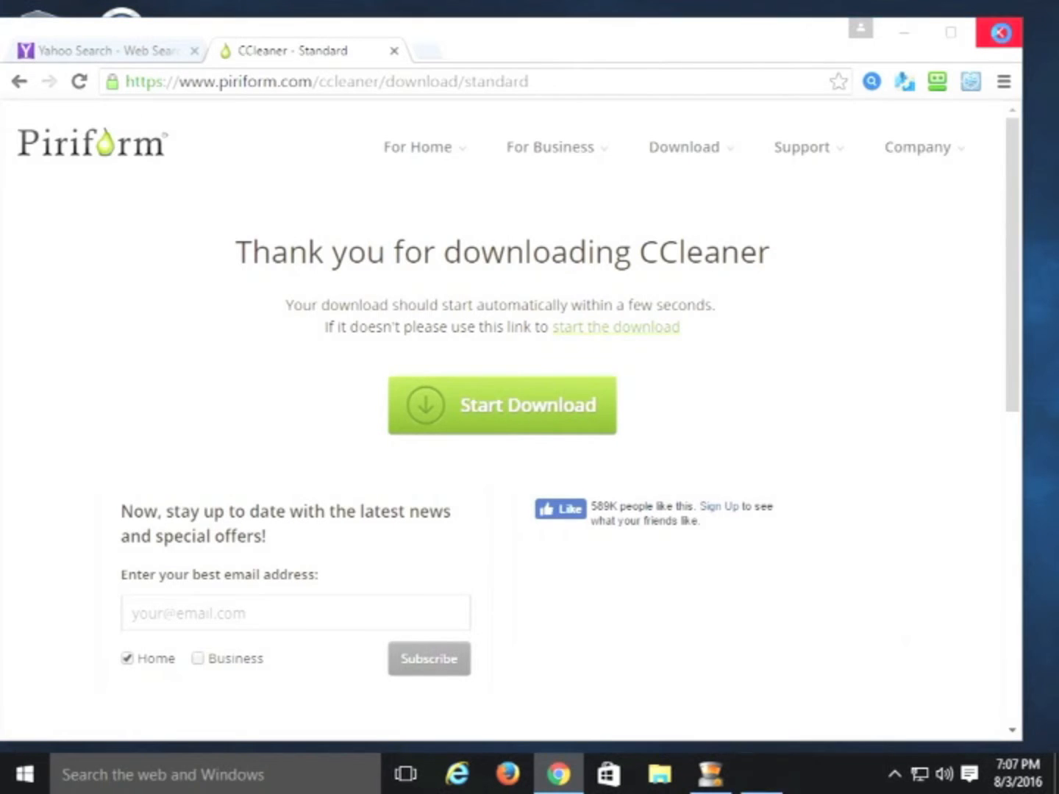
left_click(994, 35)
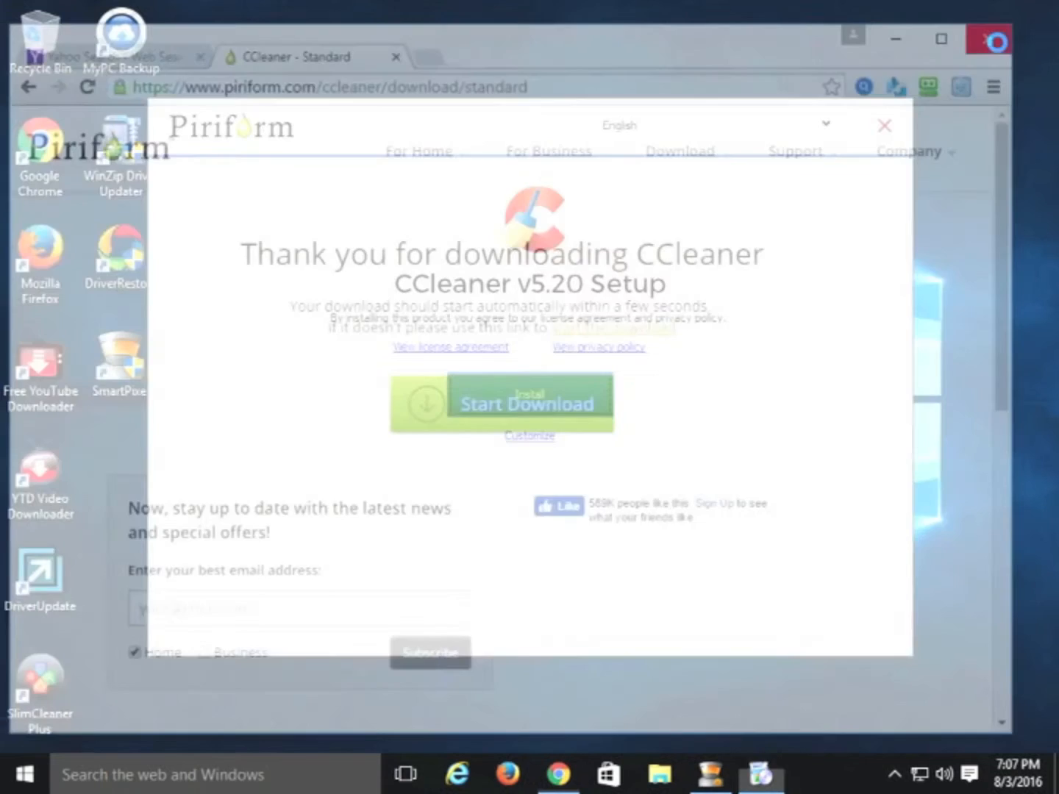
left_click(532, 398)
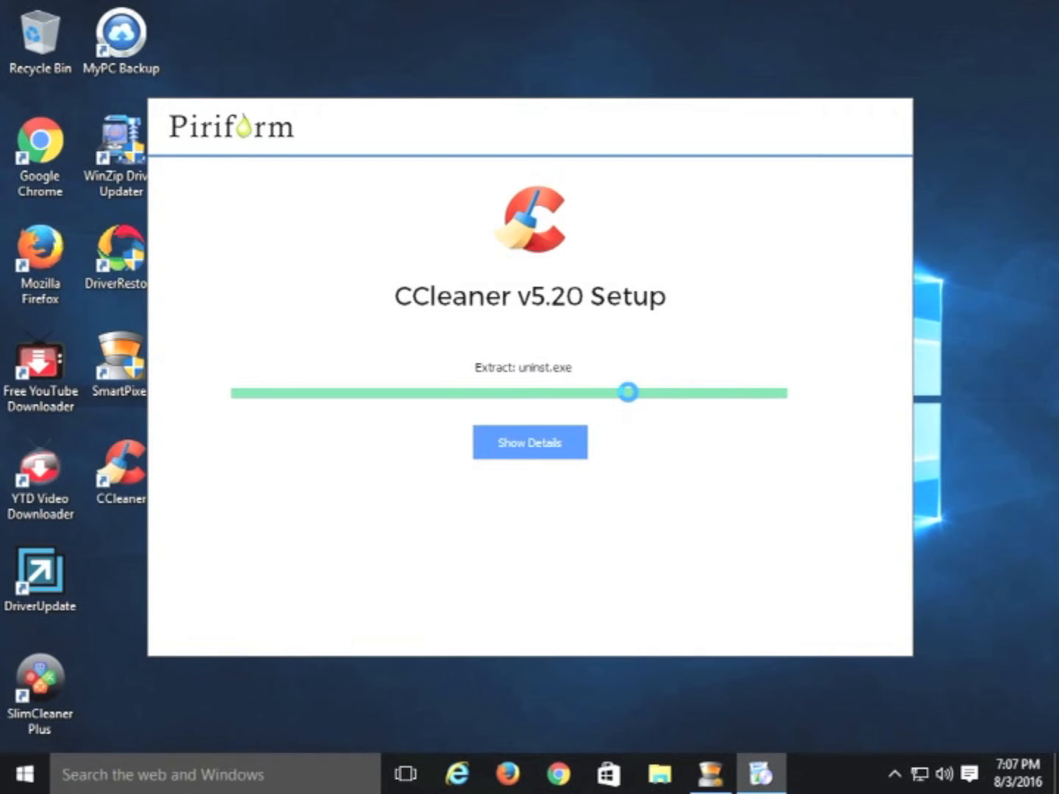
left_click(525, 442)
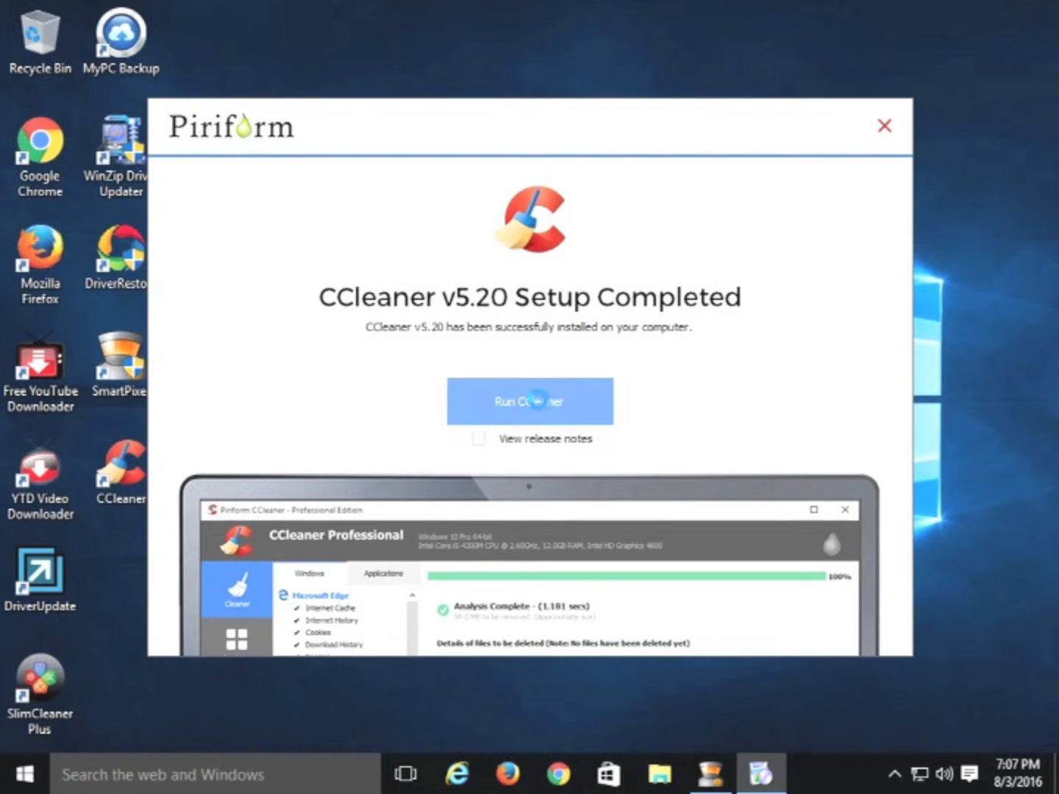
Launch CCleaner from the completed setup and run the cleaner, agreeing to permanently delete the files.
left_click(536, 401)
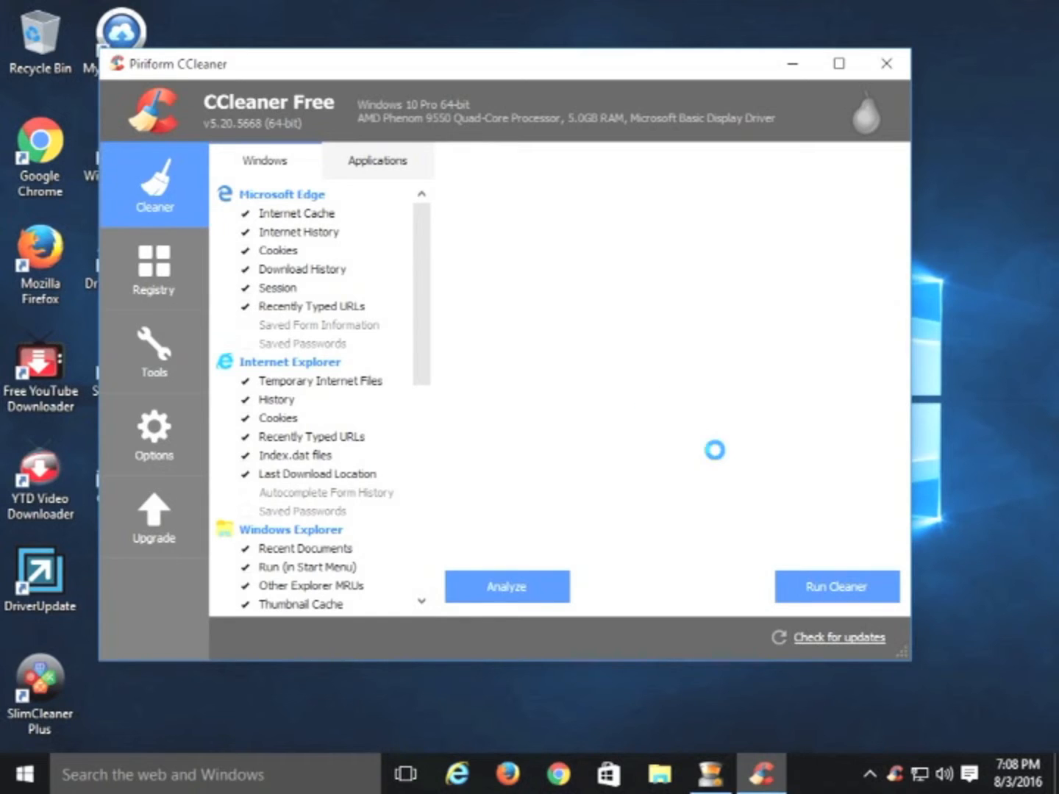
left_click(853, 583)
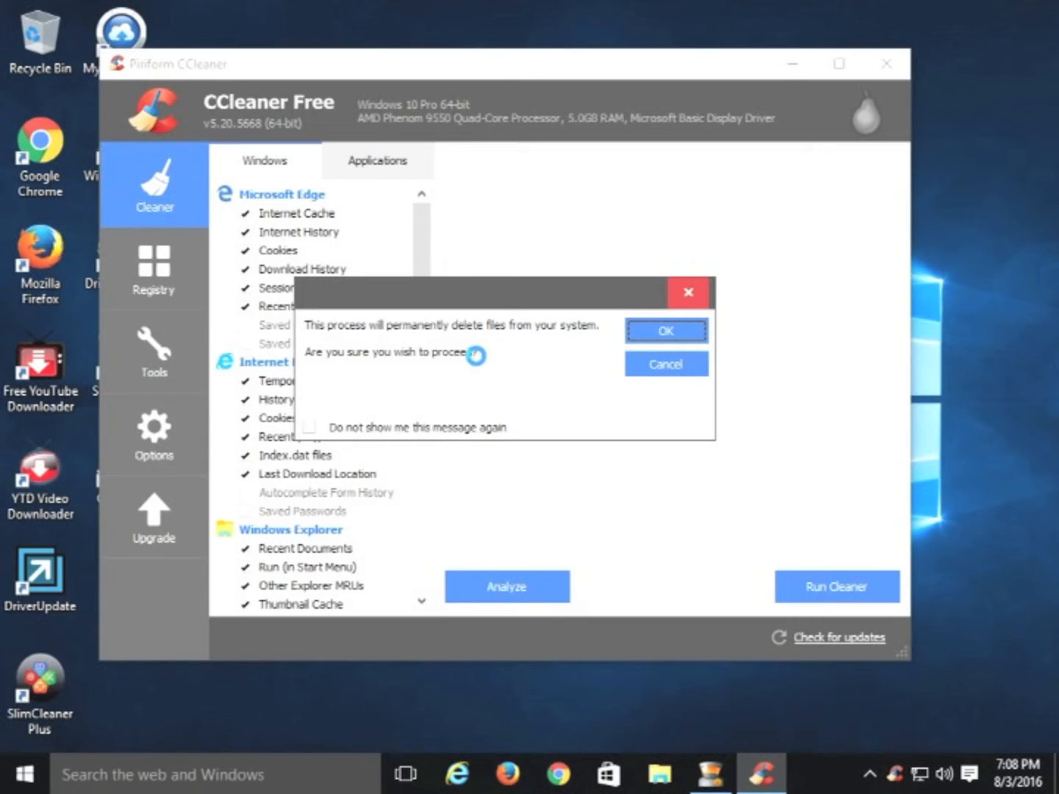
left_click(633, 337)
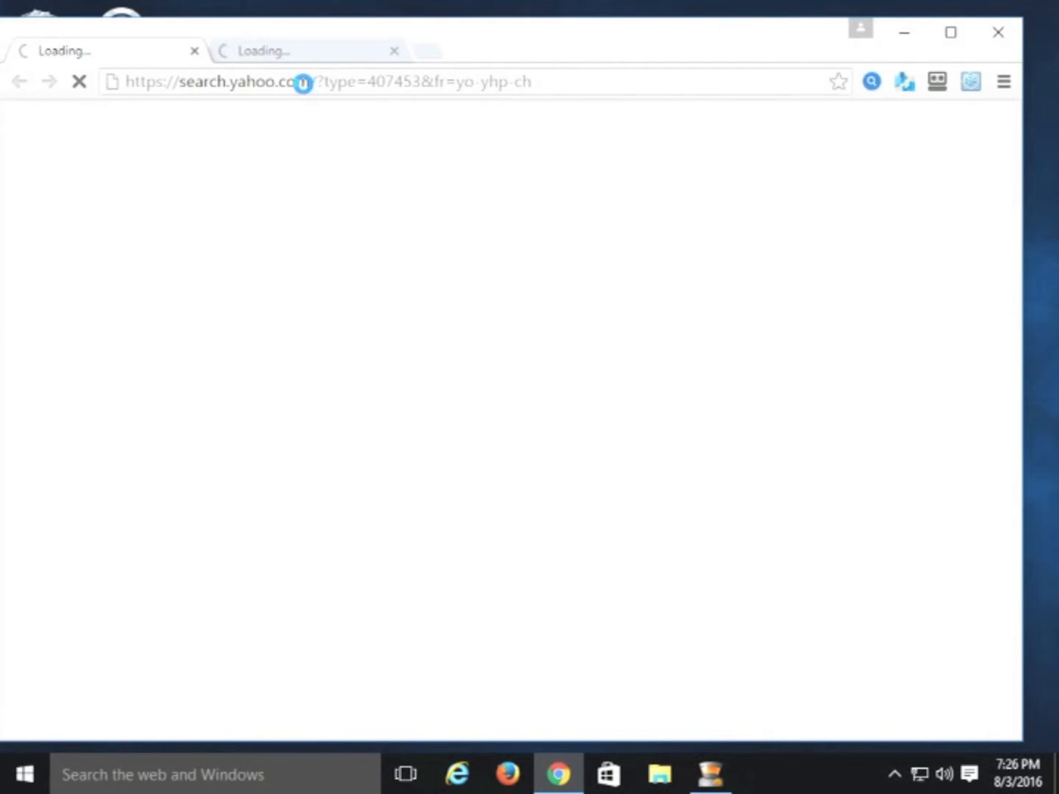
Search Google for "malwarebytes" in Chrome's Google tab.
left_click(289, 57)
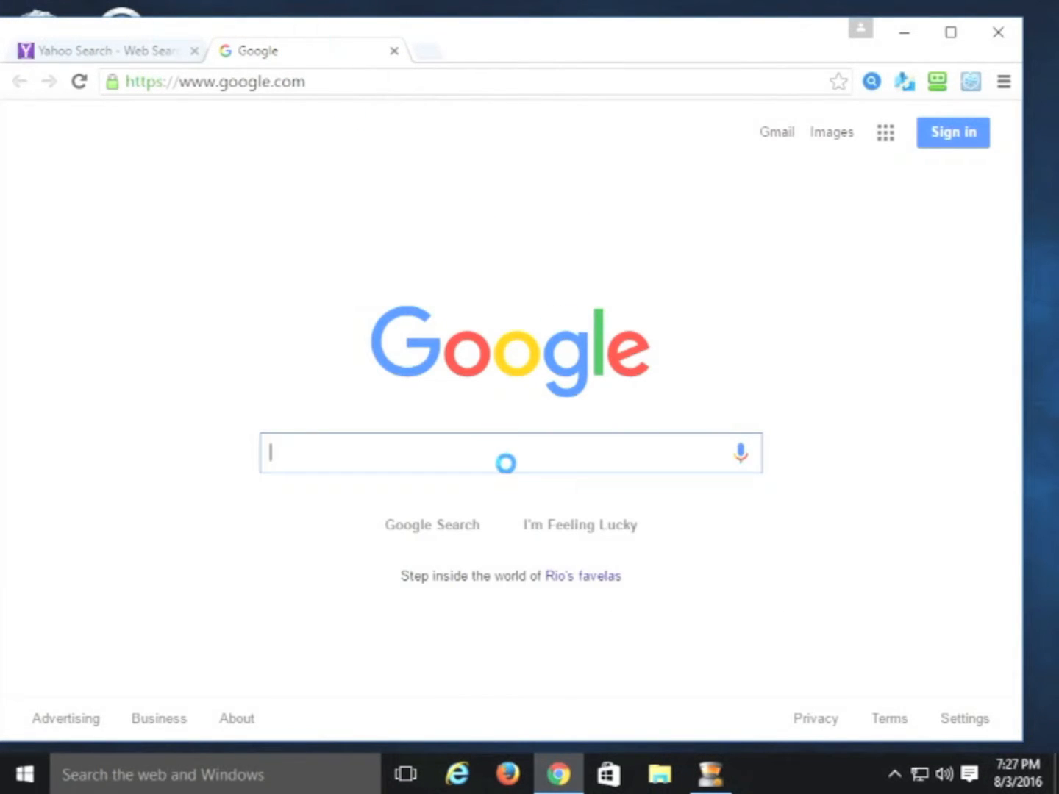
type("malwa")
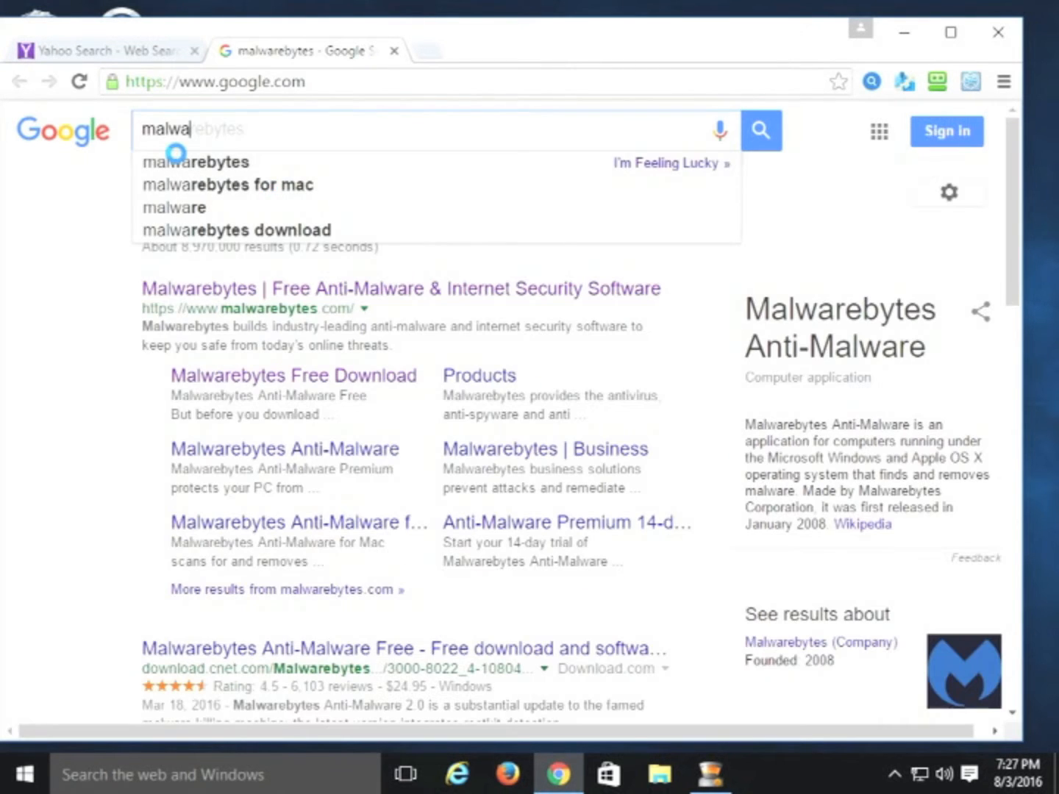
left_click(174, 156)
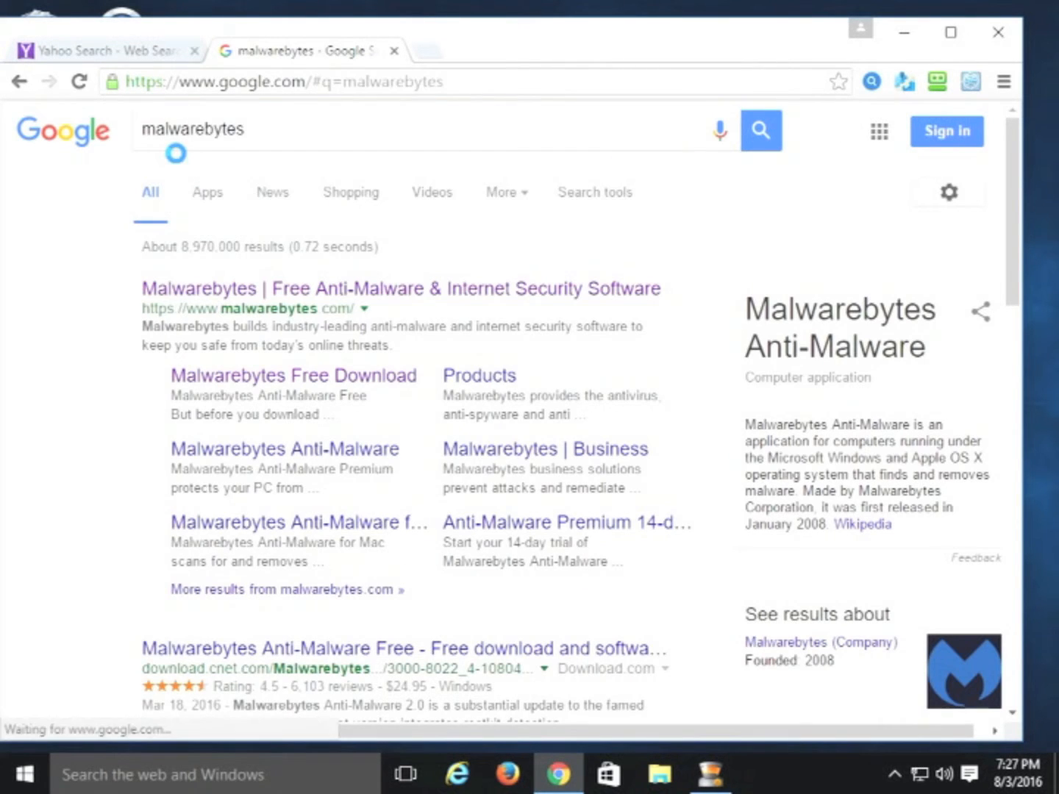
Open the official Malwarebytes website and get the free download of Malwarebytes Anti-Malware.
left_click(247, 290)
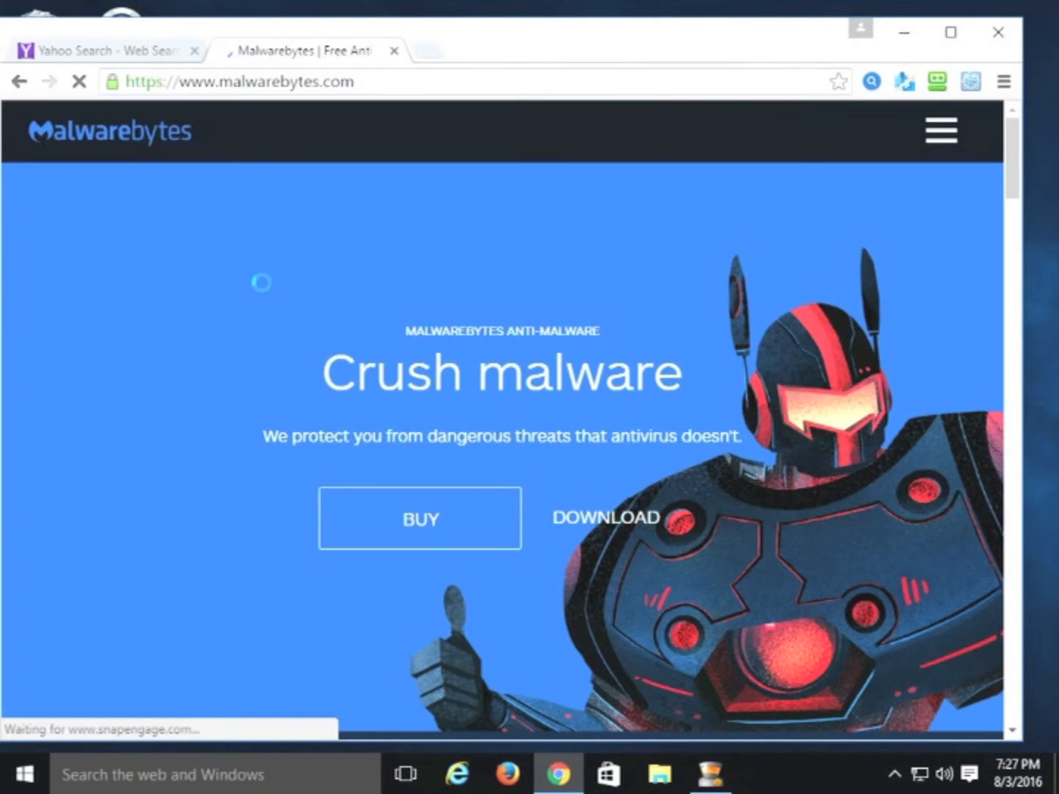
left_click(631, 519)
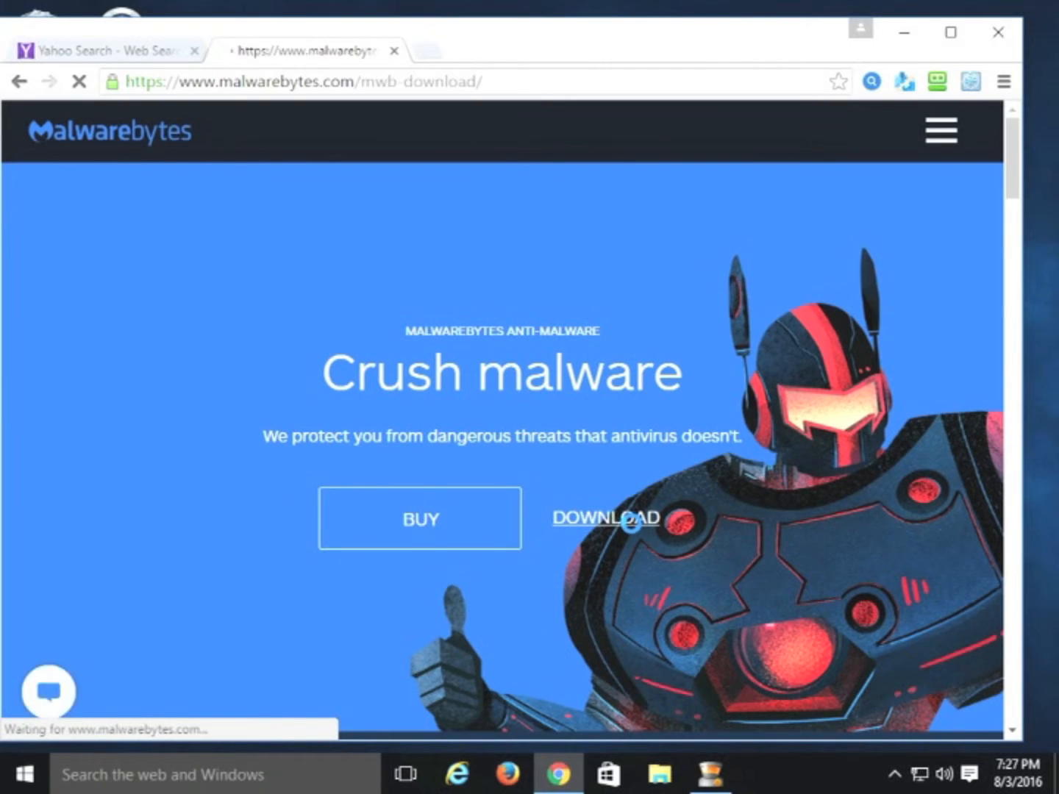
left_click_drag(1012, 234, 1012, 281)
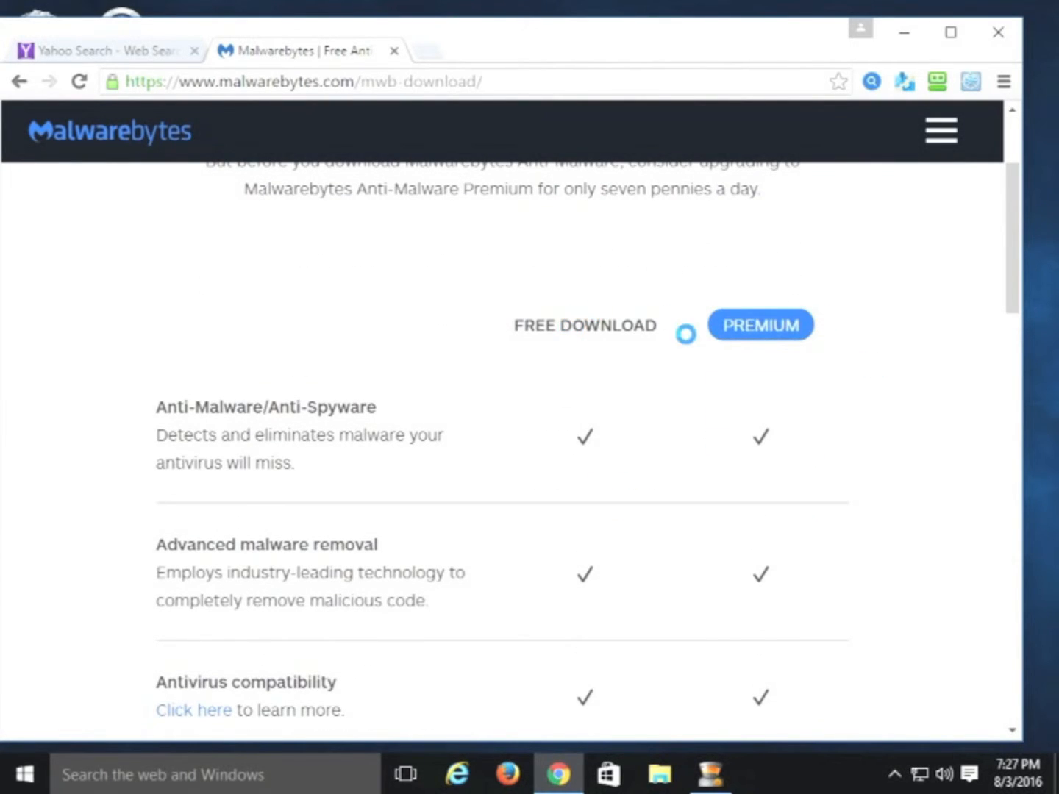
left_click_drag(1005, 239, 678, 537)
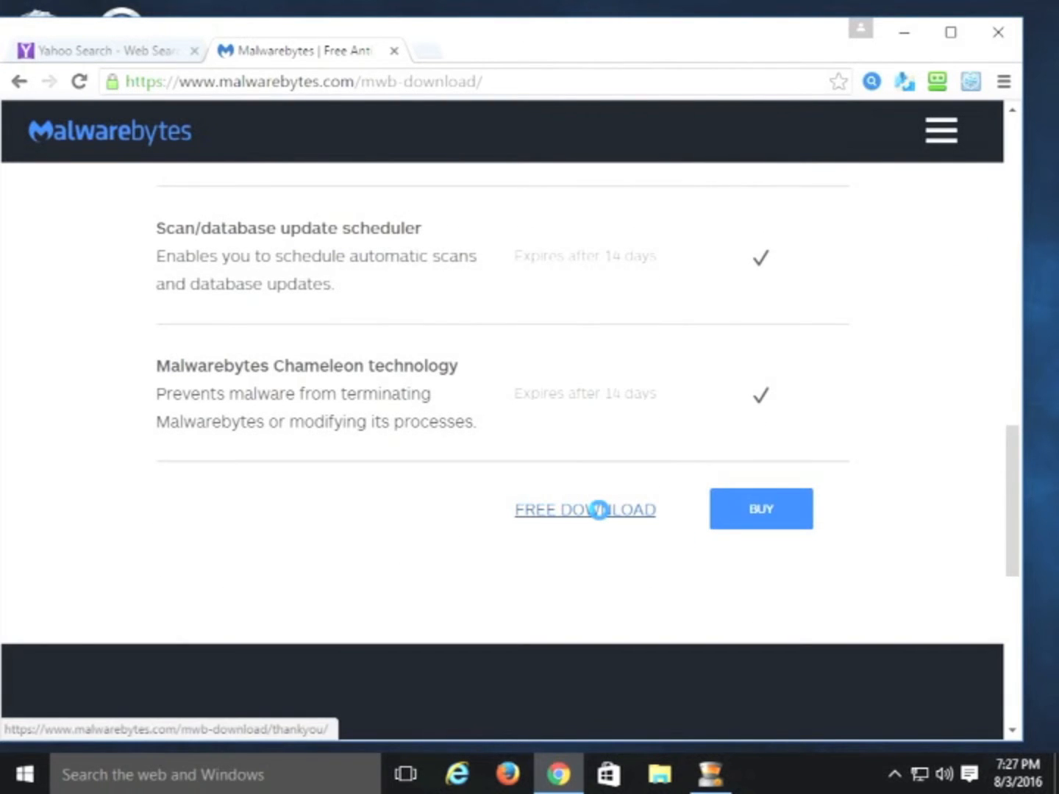
left_click(598, 509)
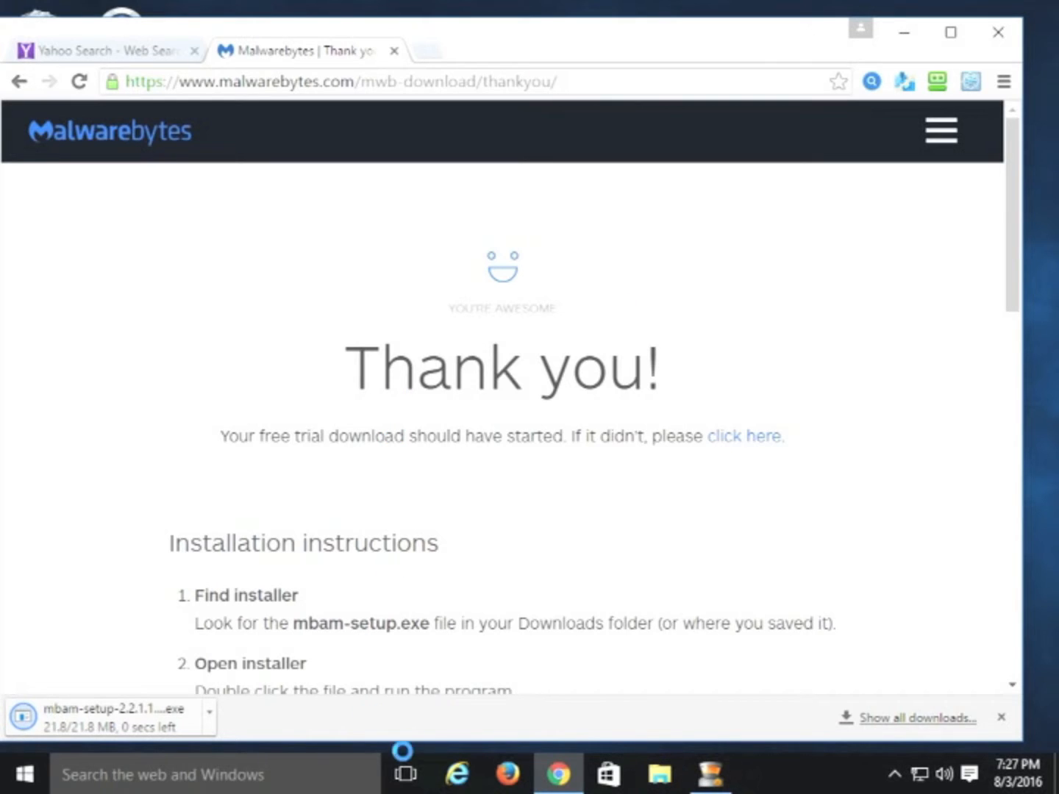
Launch the downloaded mbam-setup installer, close the browser and choose English as the setup language.
left_click(138, 706)
left_click(604, 408)
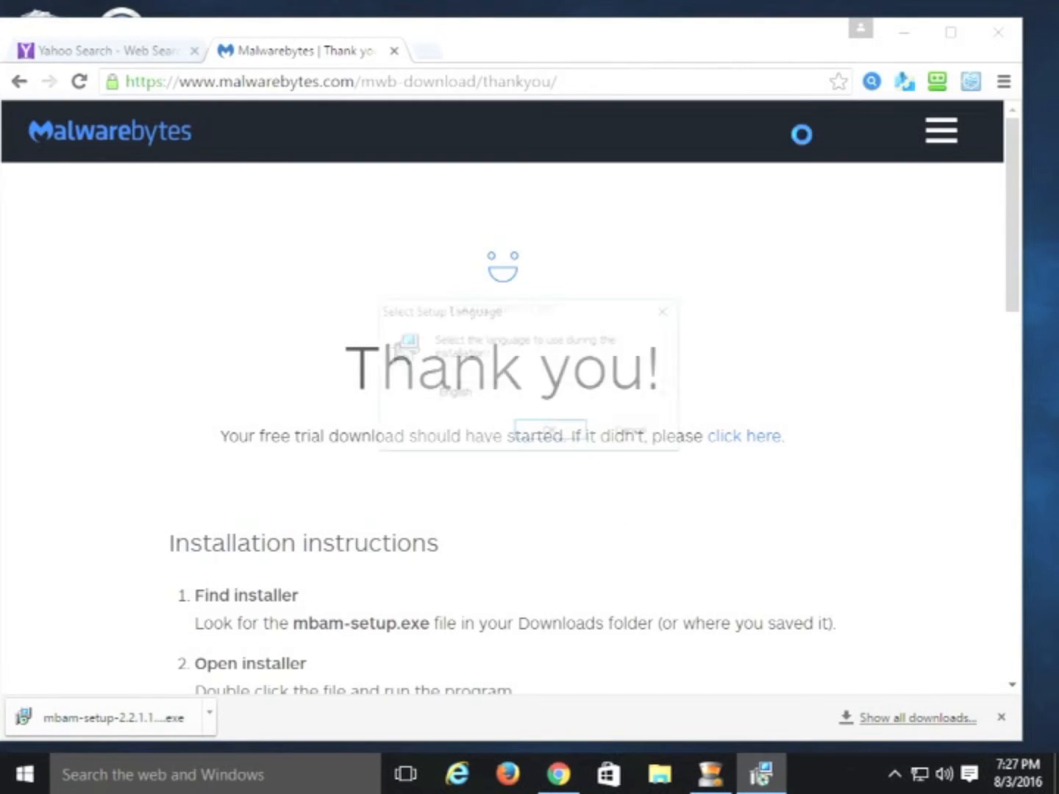
left_click(999, 28)
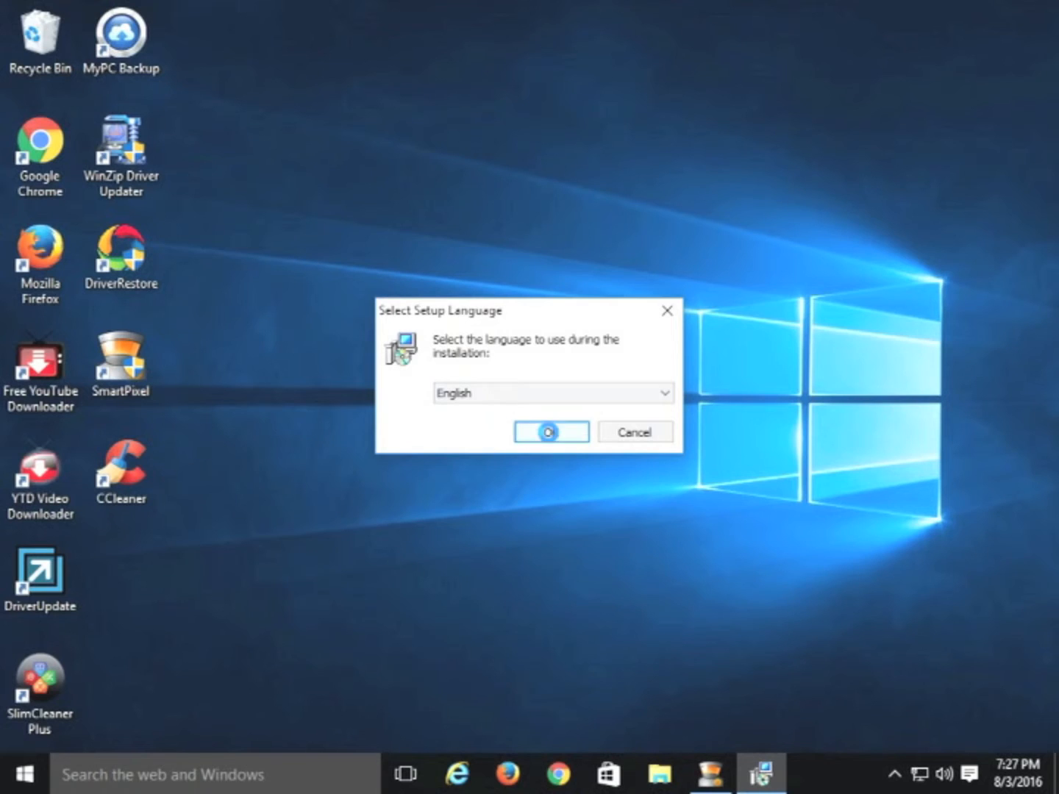
left_click(550, 431)
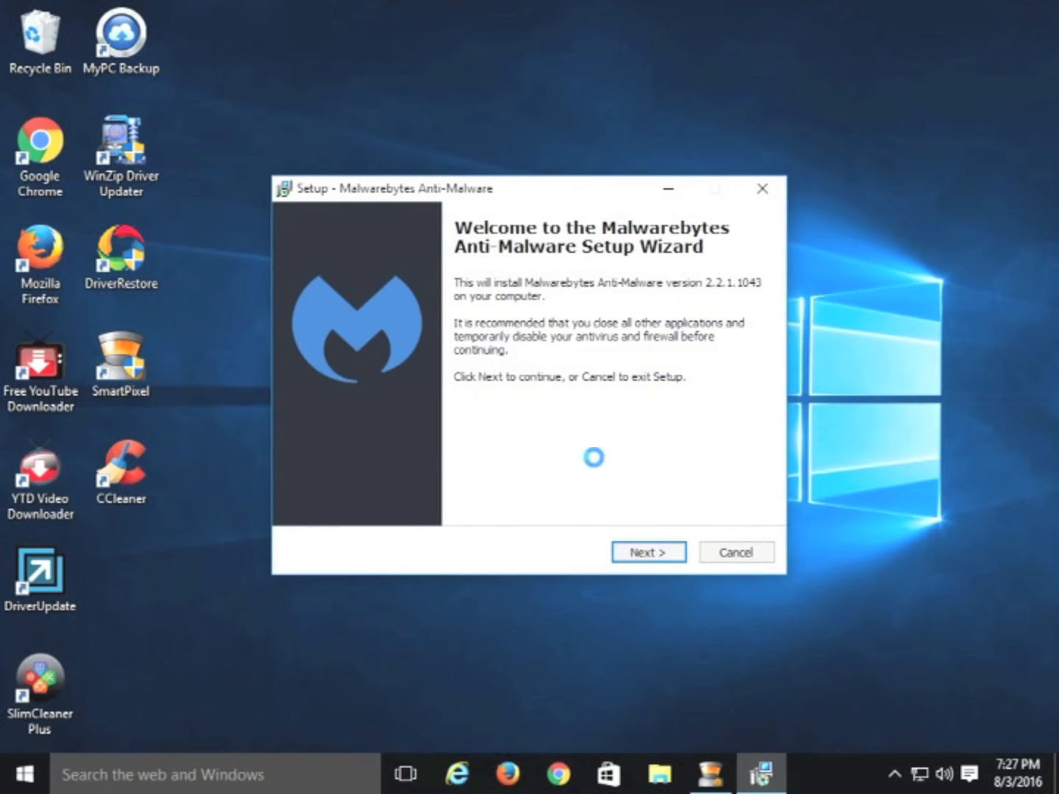
Install Malwarebytes Anti-Malware, accepting the license agreement and keeping the default destination folder and desktop icon option.
left_click(642, 553)
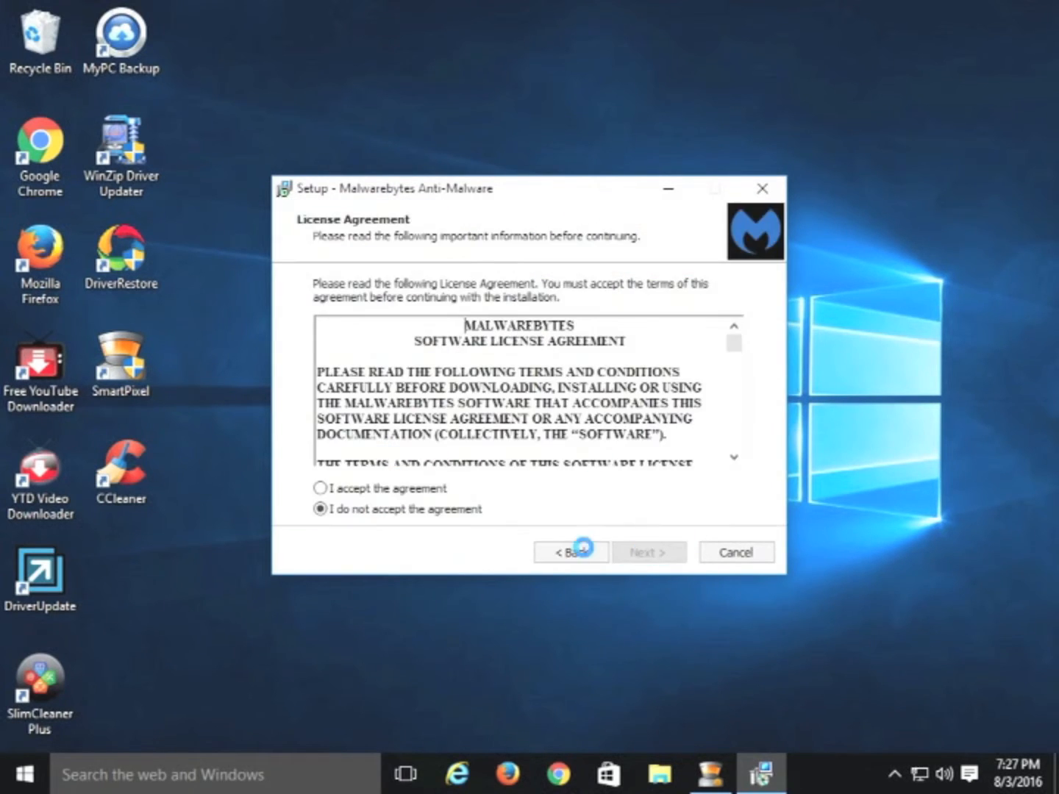
left_click(402, 487)
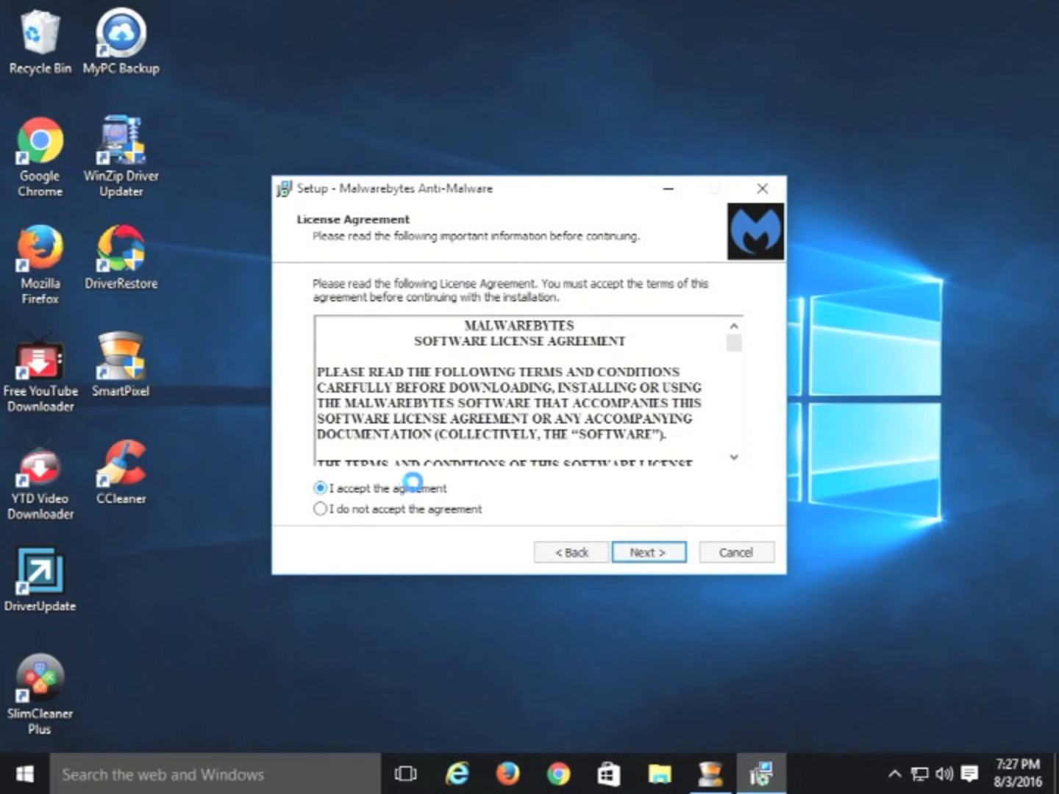
left_click(655, 545)
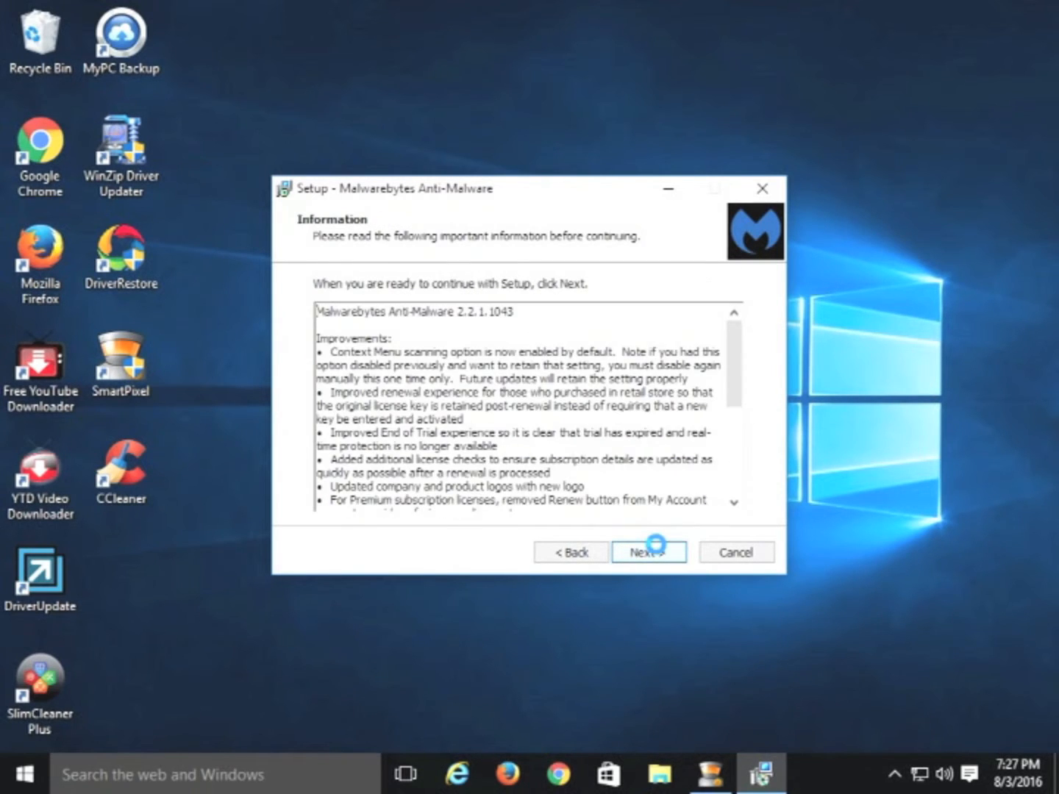
left_click(655, 545)
left_click(654, 545)
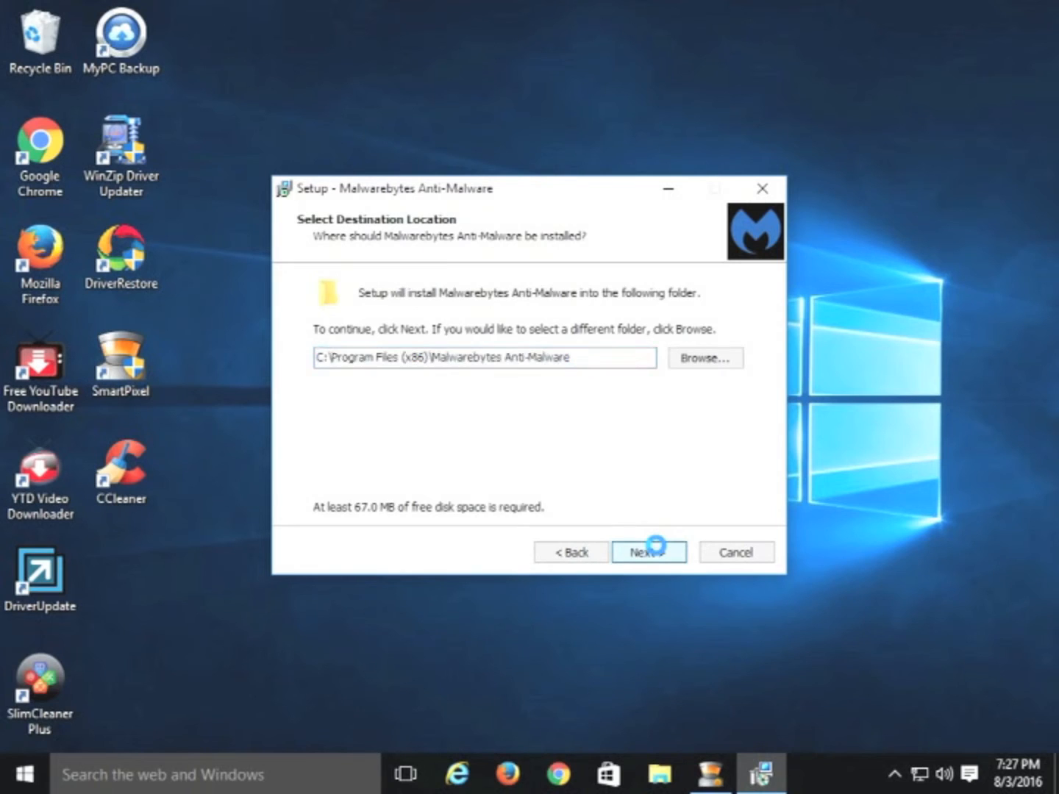
left_click(654, 545)
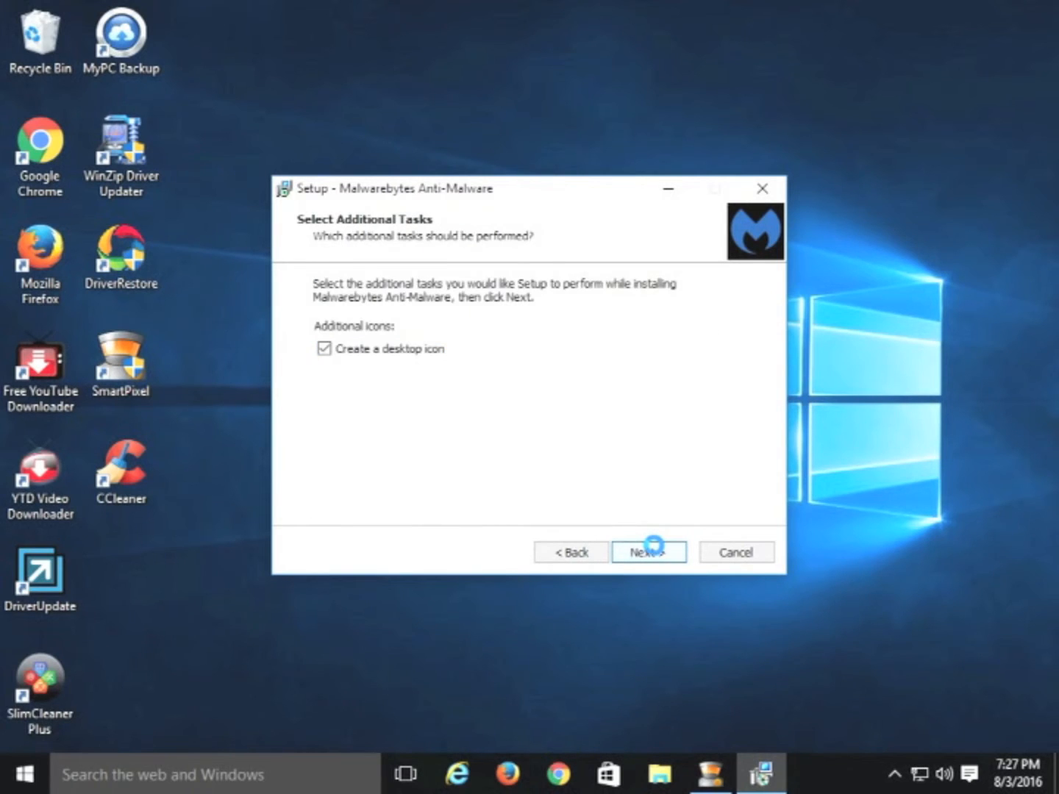
left_click(653, 545)
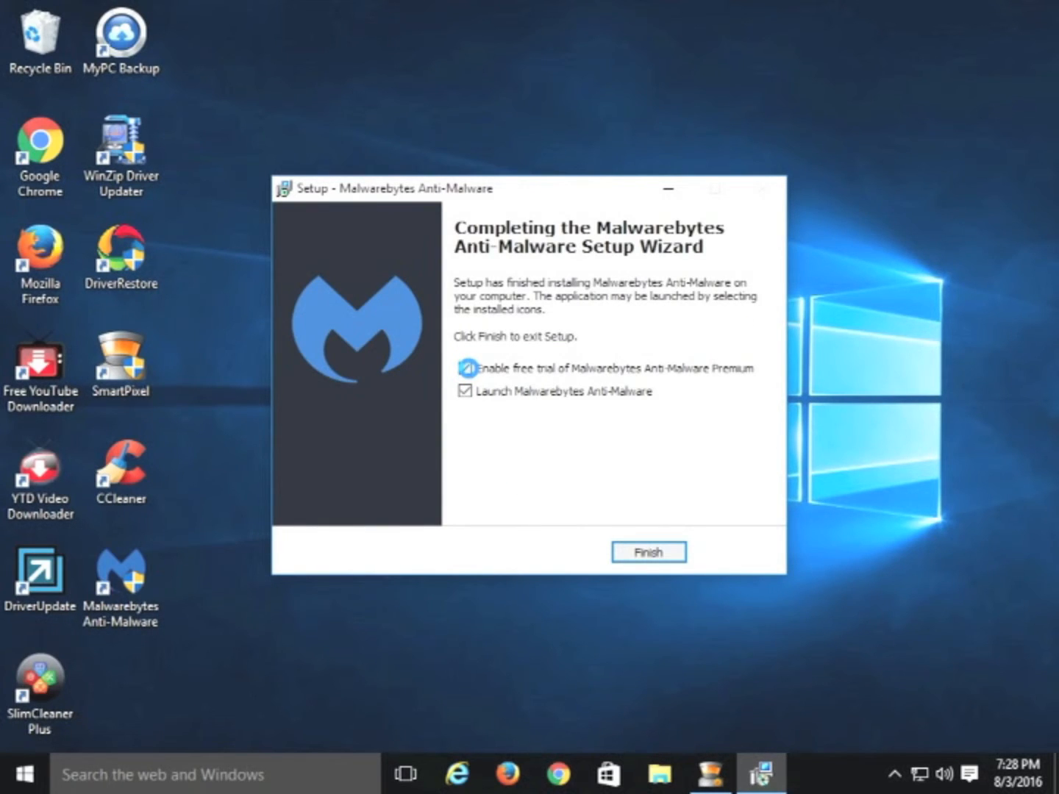
Finish the setup with the Premium free trial disabled and Malwarebytes Anti-Malware set to launch.
left_click(466, 368)
left_click(464, 365)
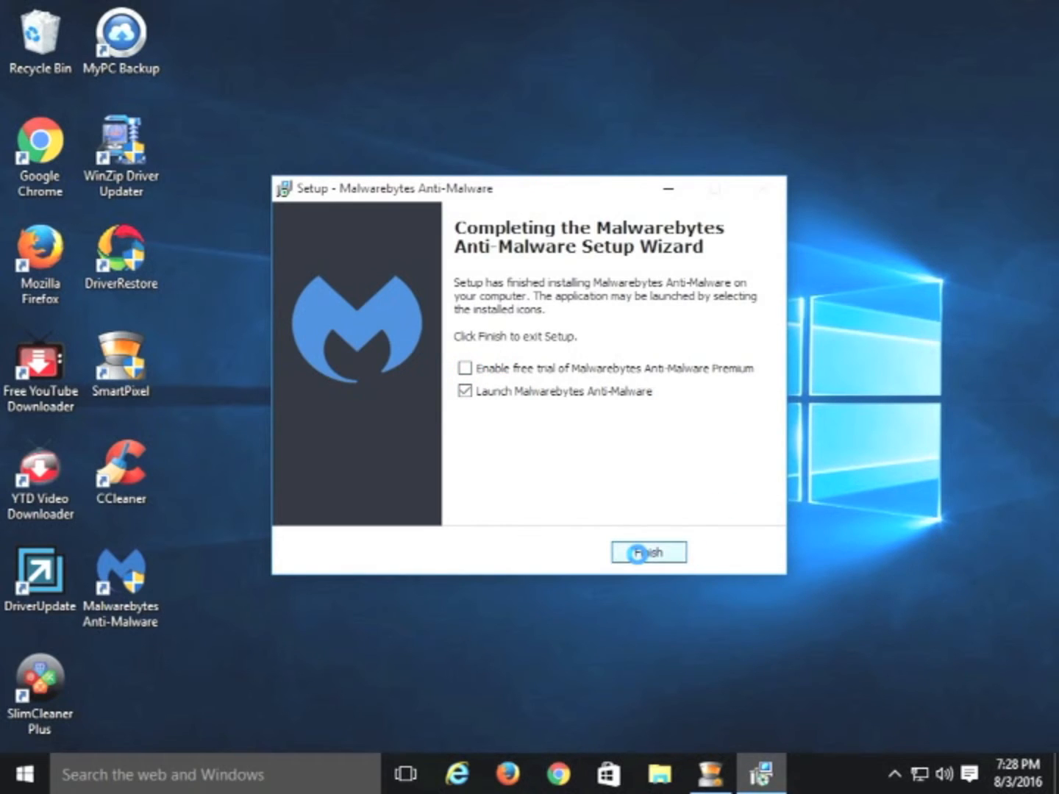
left_click(637, 553)
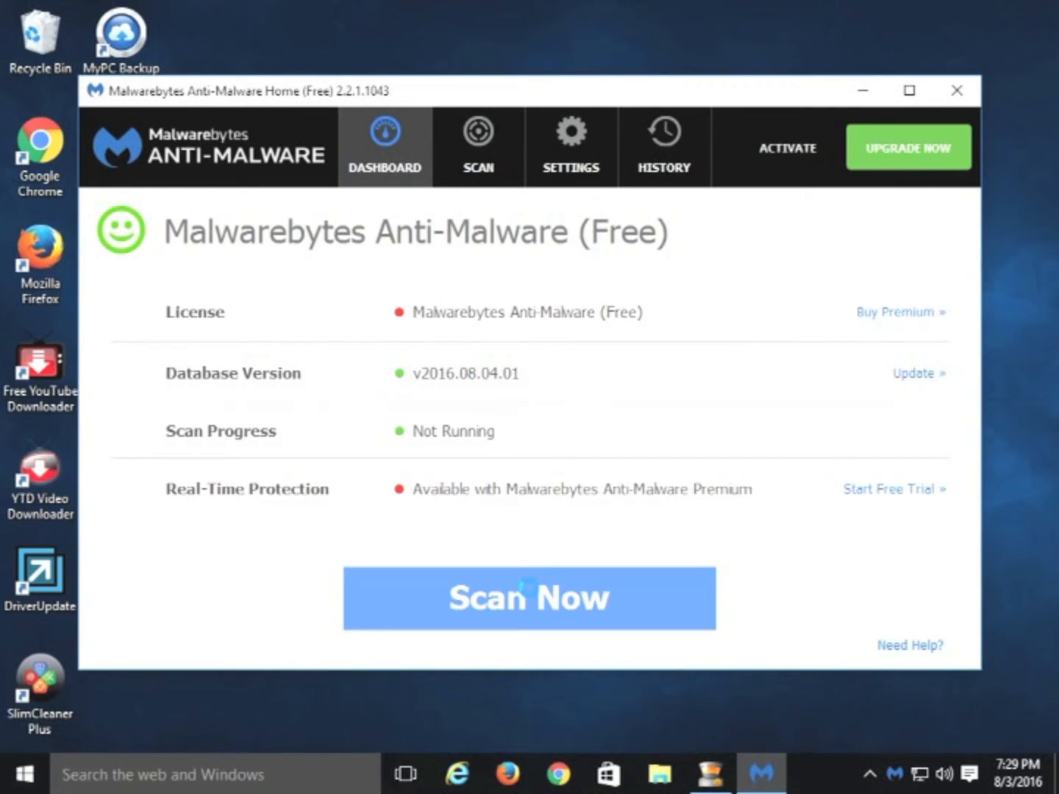
Start a Malwarebytes Anti-Malware scan of the computer.
left_click(527, 586)
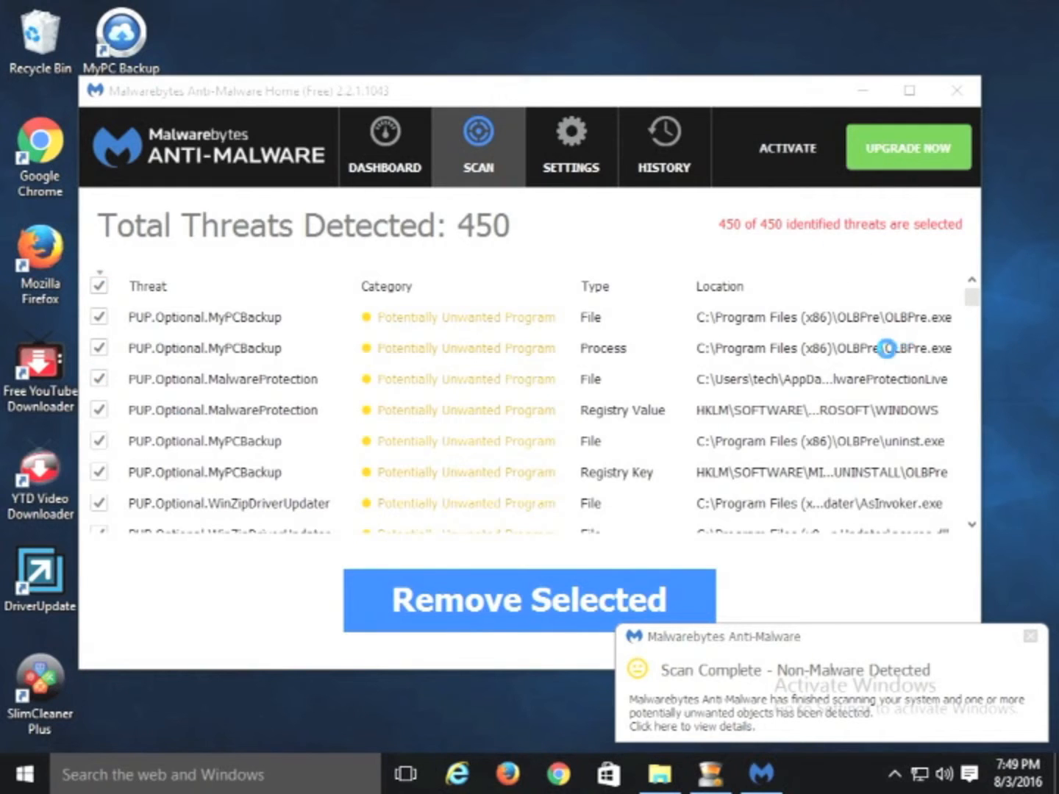
Review the detected threats list, remove all selected threats and decline the immediate restart.
scroll(882, 357, "down", 10)
left_click_drag(971, 309, 955, 515)
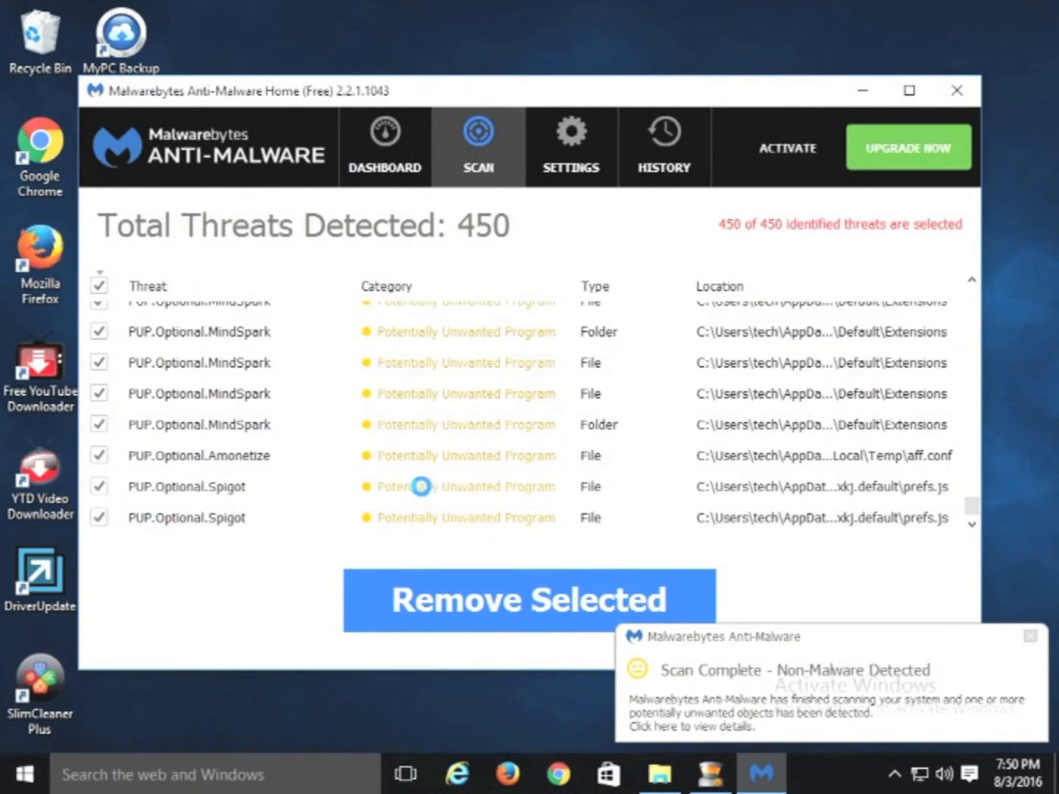
left_click(559, 603)
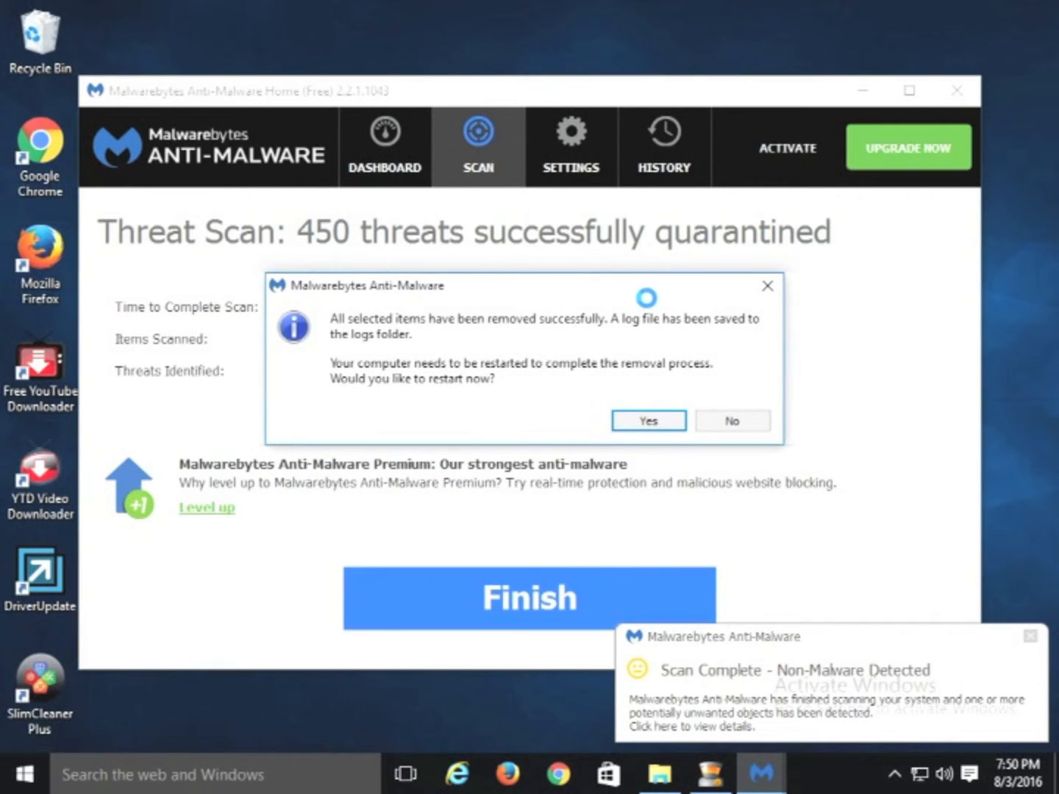
left_click_drag(642, 297, 552, 271)
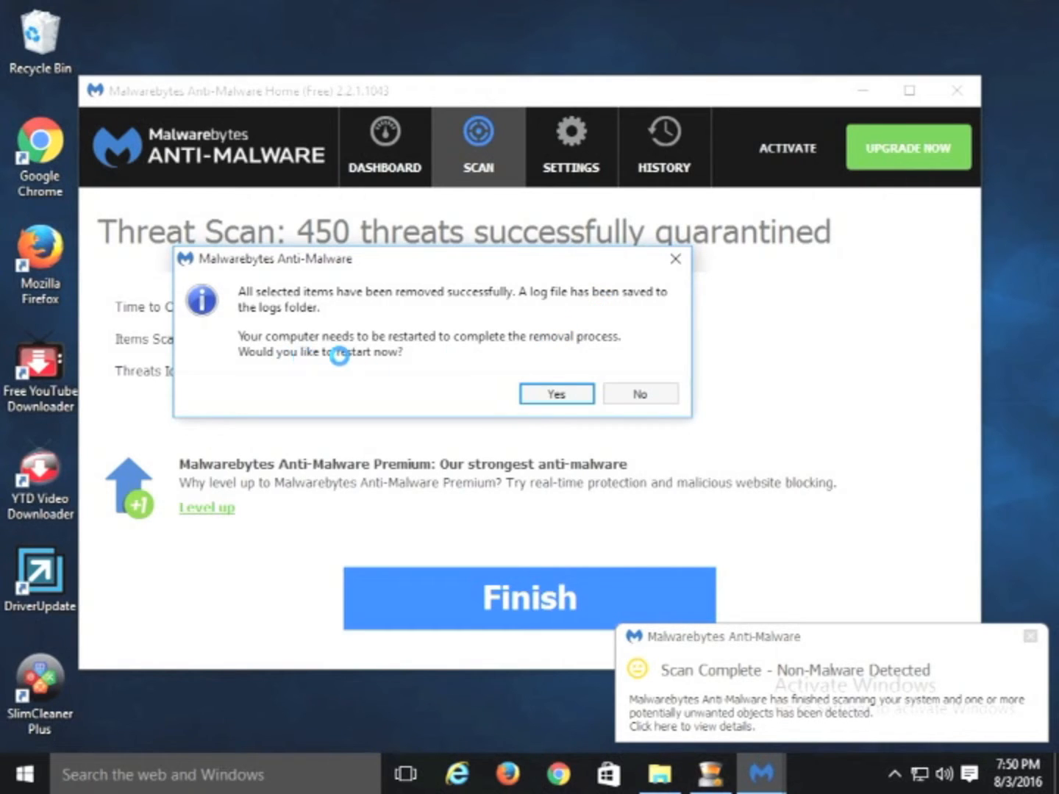
left_click(645, 390)
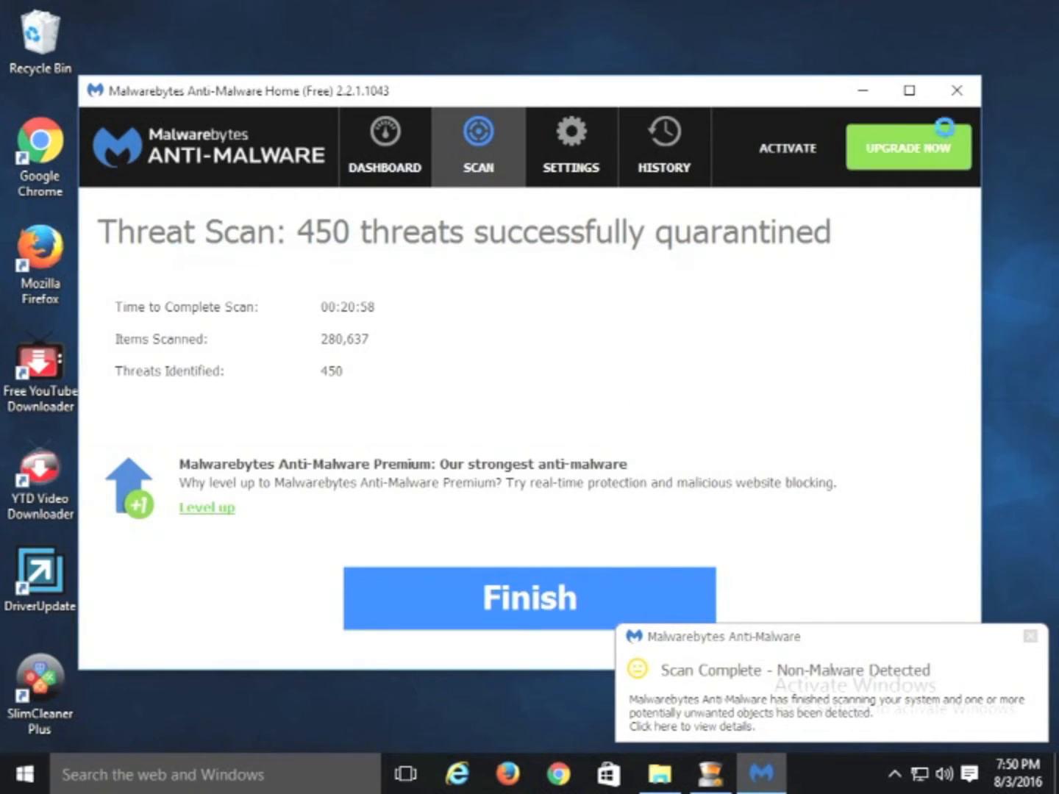
Close Malwarebytes Anti-Malware and open the Windows power choices.
left_click(968, 92)
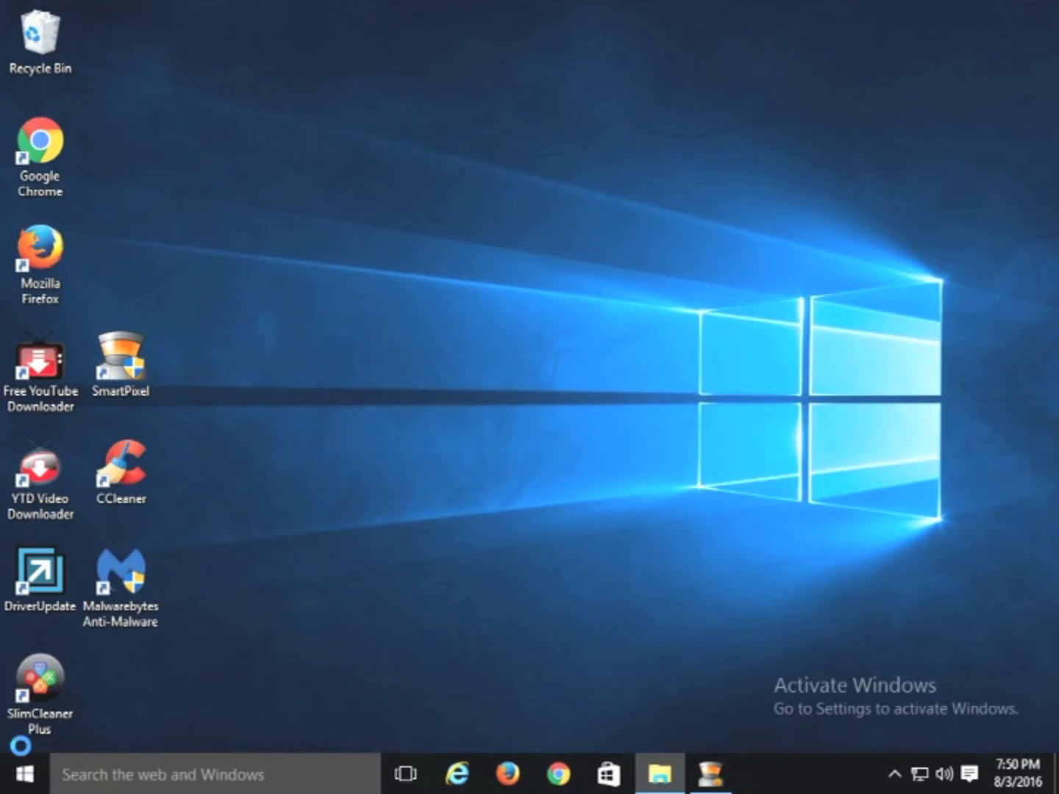
left_click(24, 769)
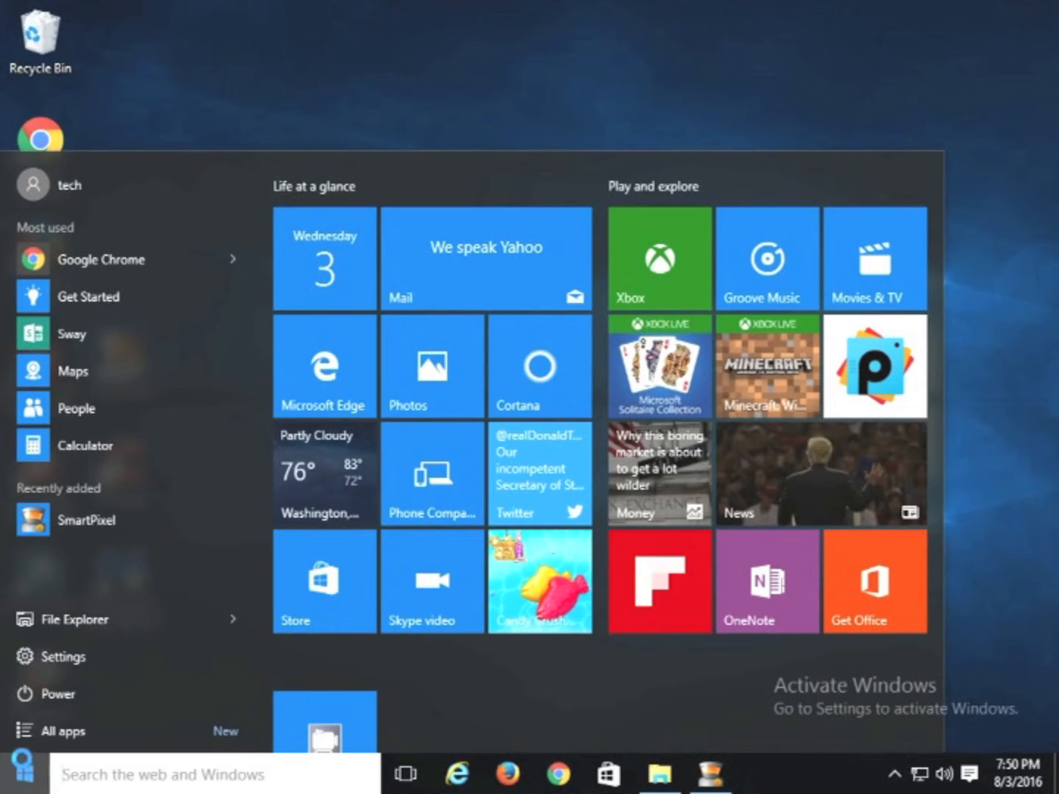
left_click(47, 688)
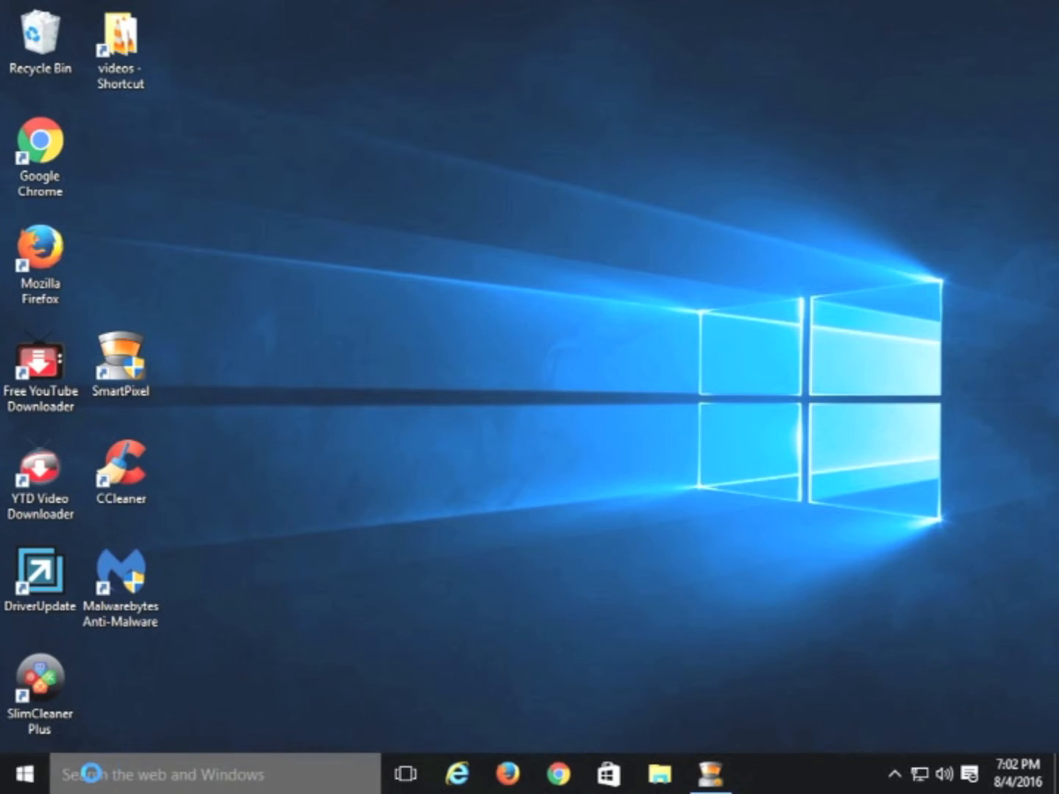
Open Programs and Features in Control Panel to list the installed programs.
right_click(22, 772)
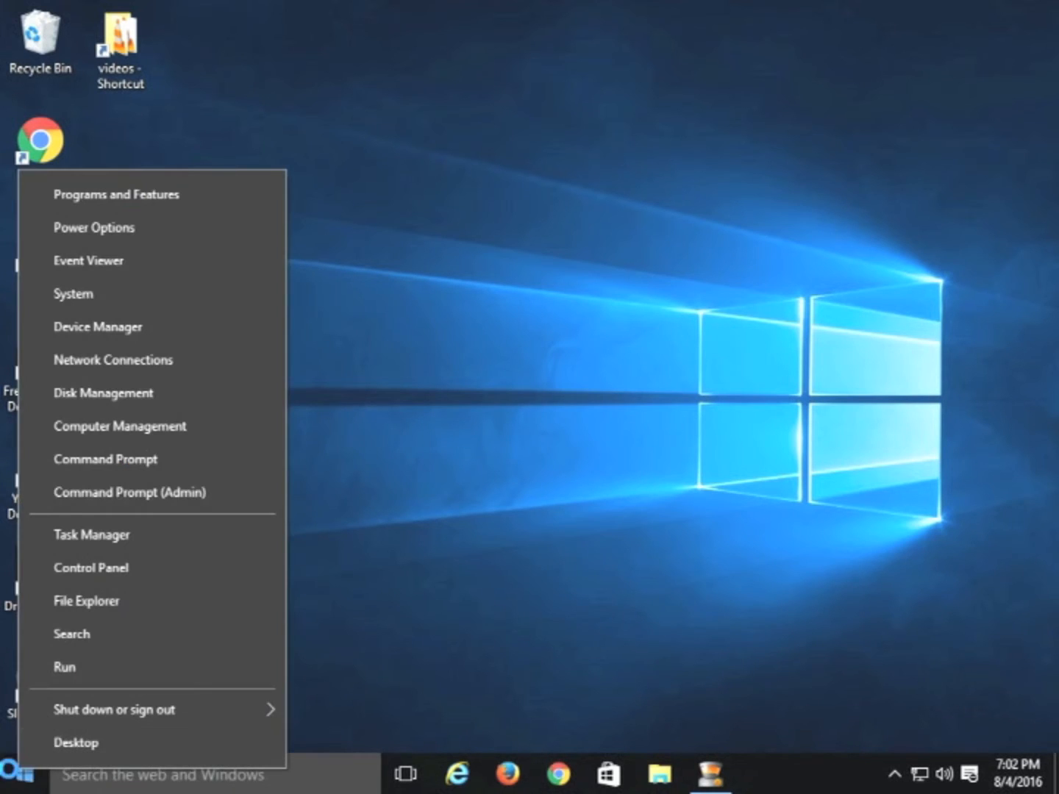
left_click(114, 565)
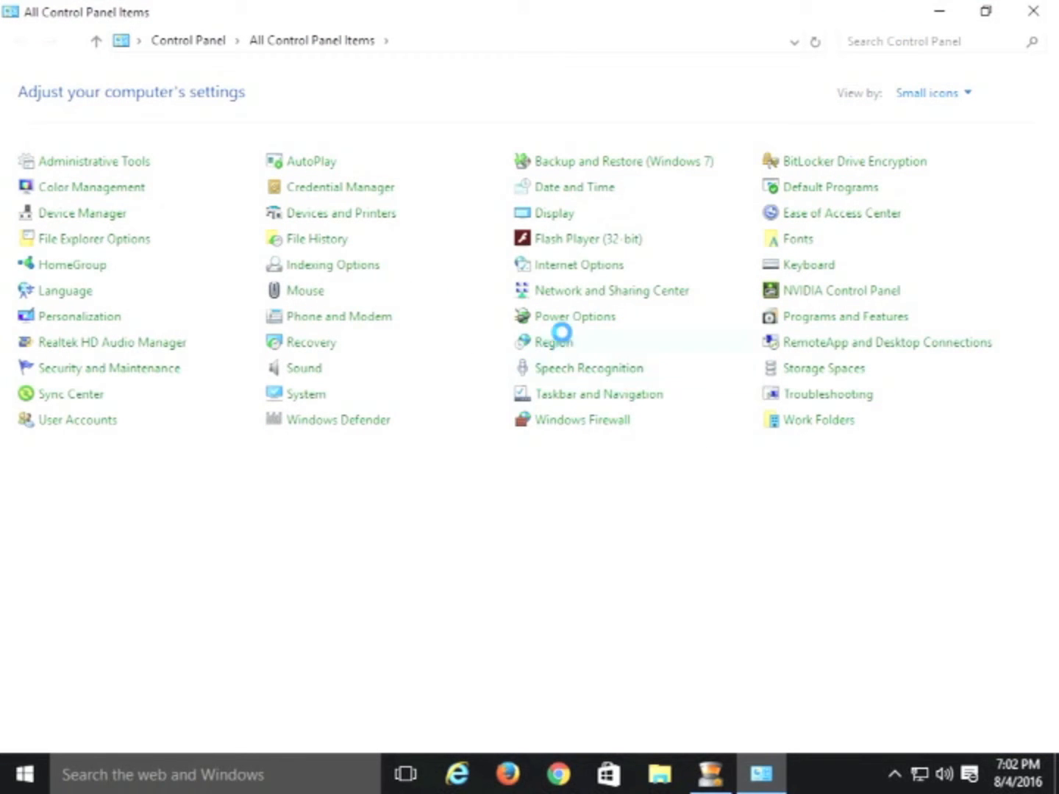
left_click(813, 315)
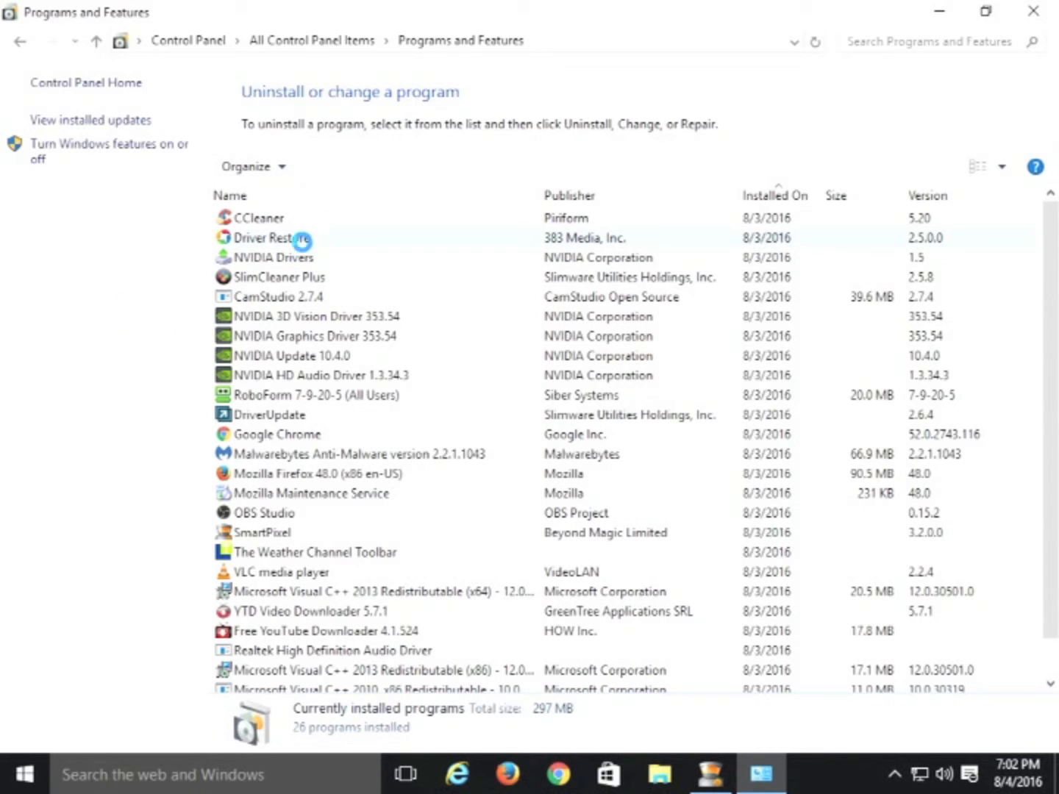
Uninstall Driver Restore, skipping the .NET Framework 3.5 installation, choosing a manual reboot and dismissing the repeated Windows feature request.
left_click(274, 239)
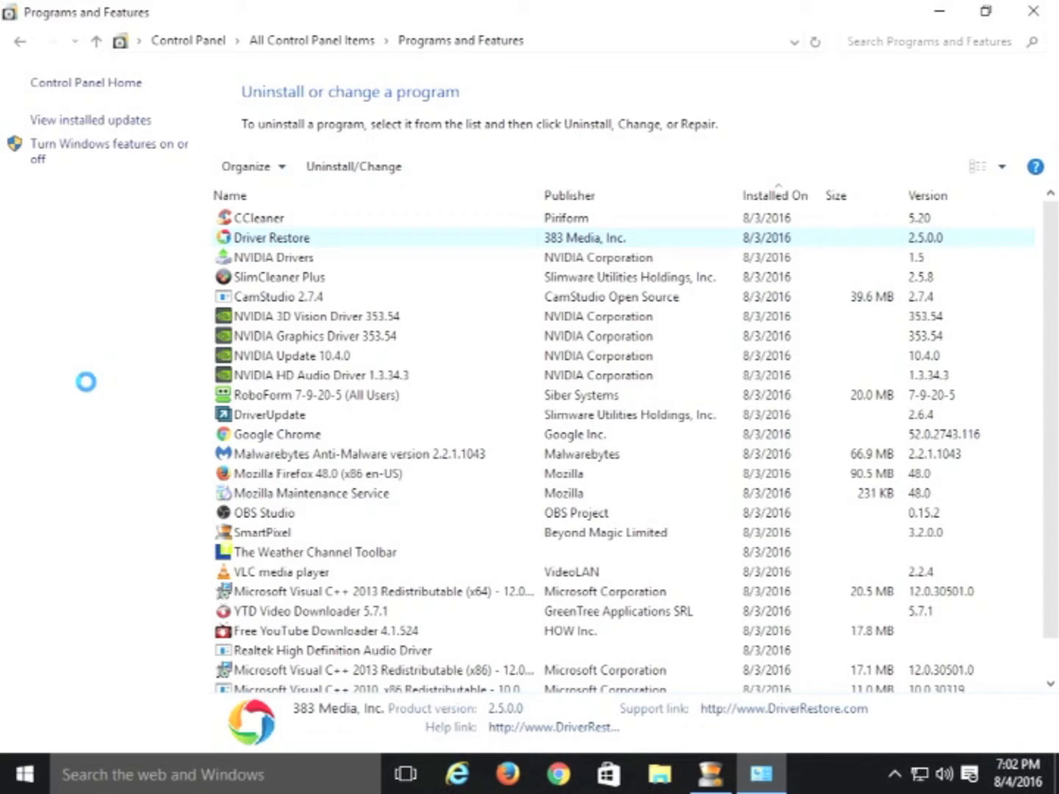
left_click(329, 166)
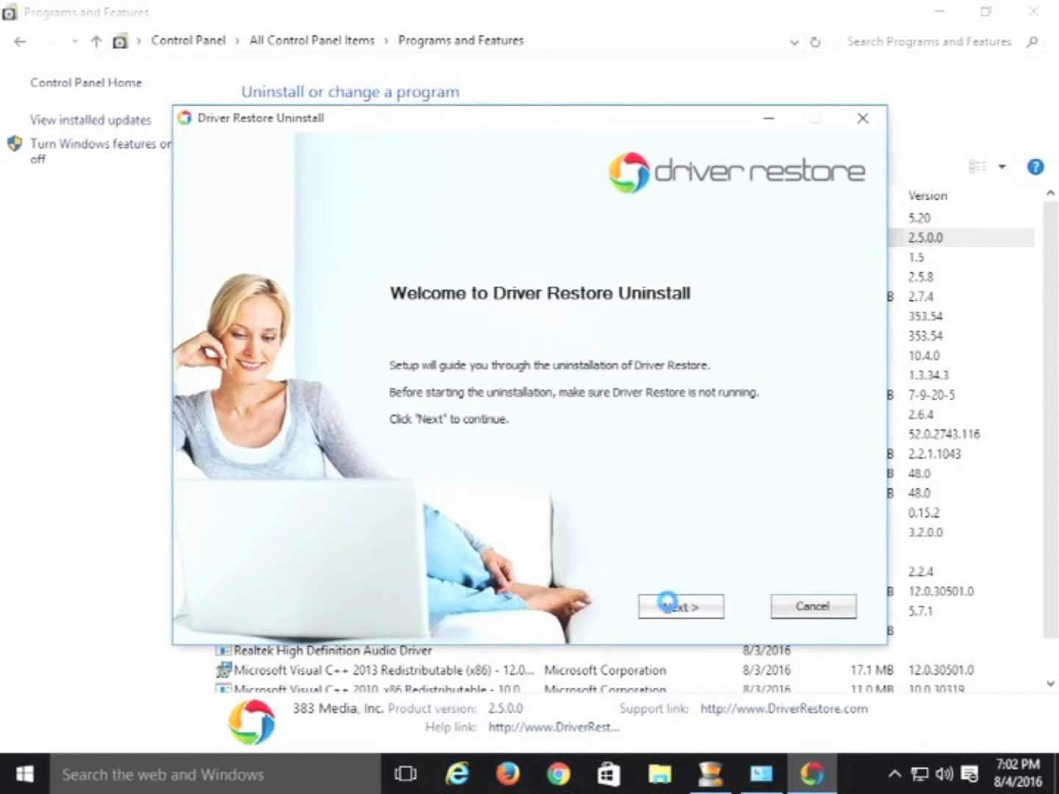
left_click(667, 602)
left_click(665, 601)
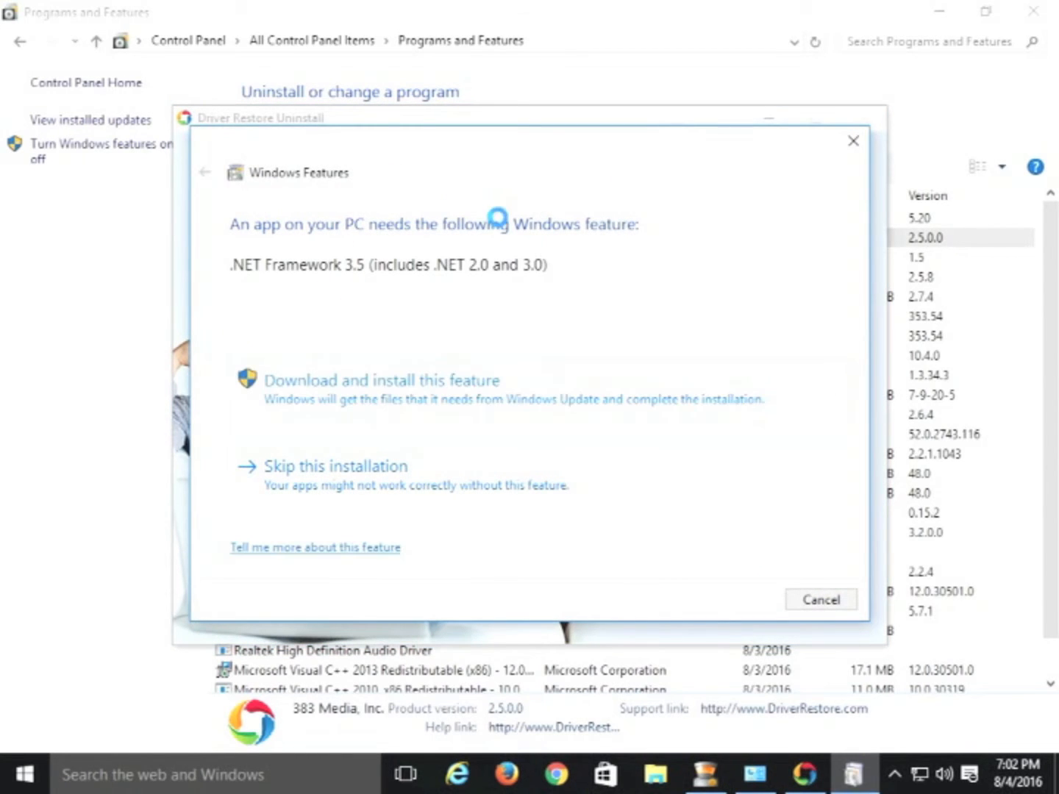
left_click(429, 484)
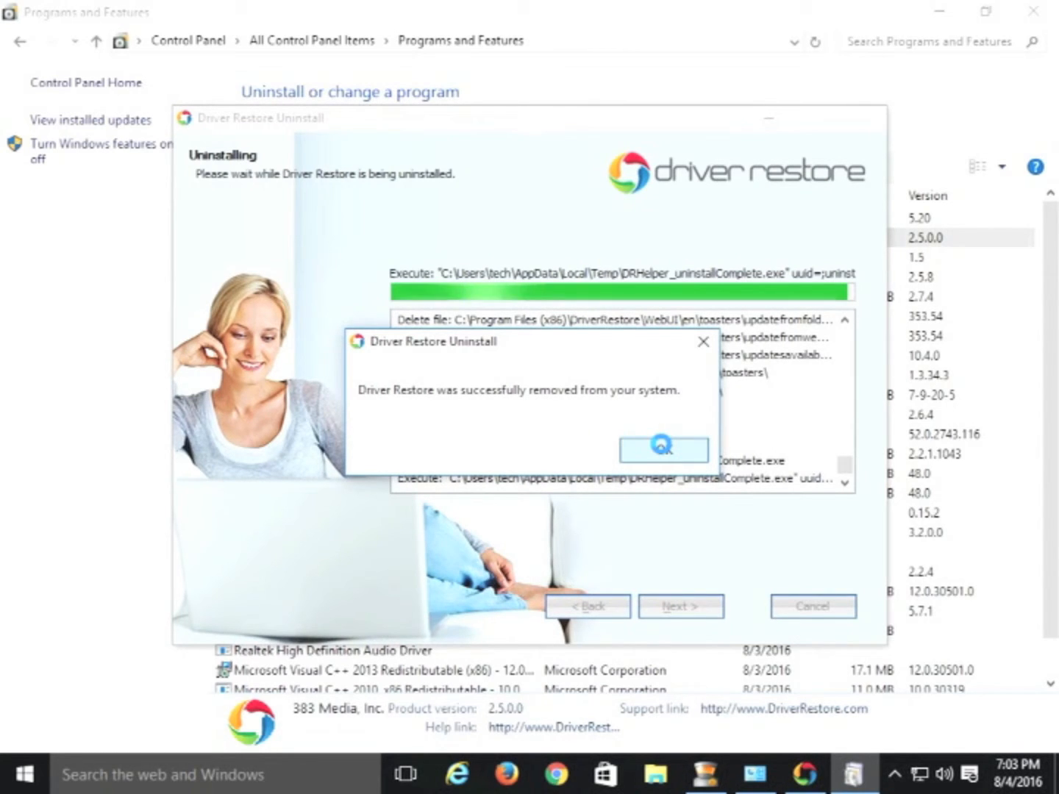
left_click(661, 445)
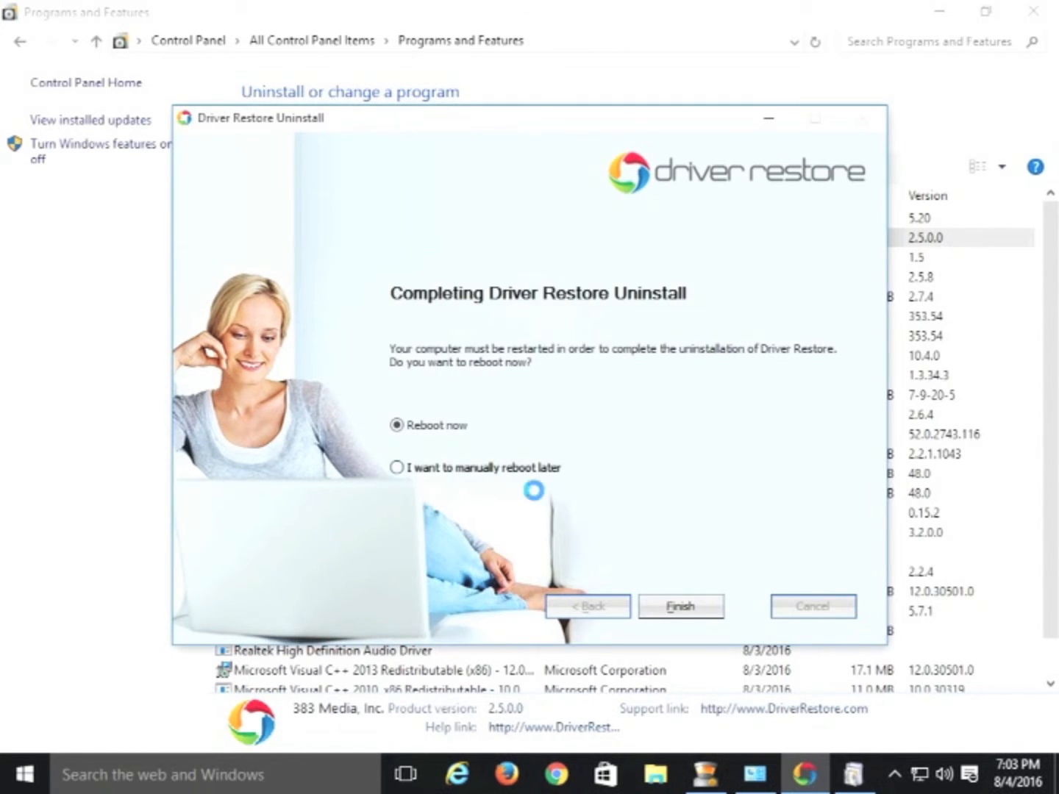
left_click(487, 467)
left_click(681, 605)
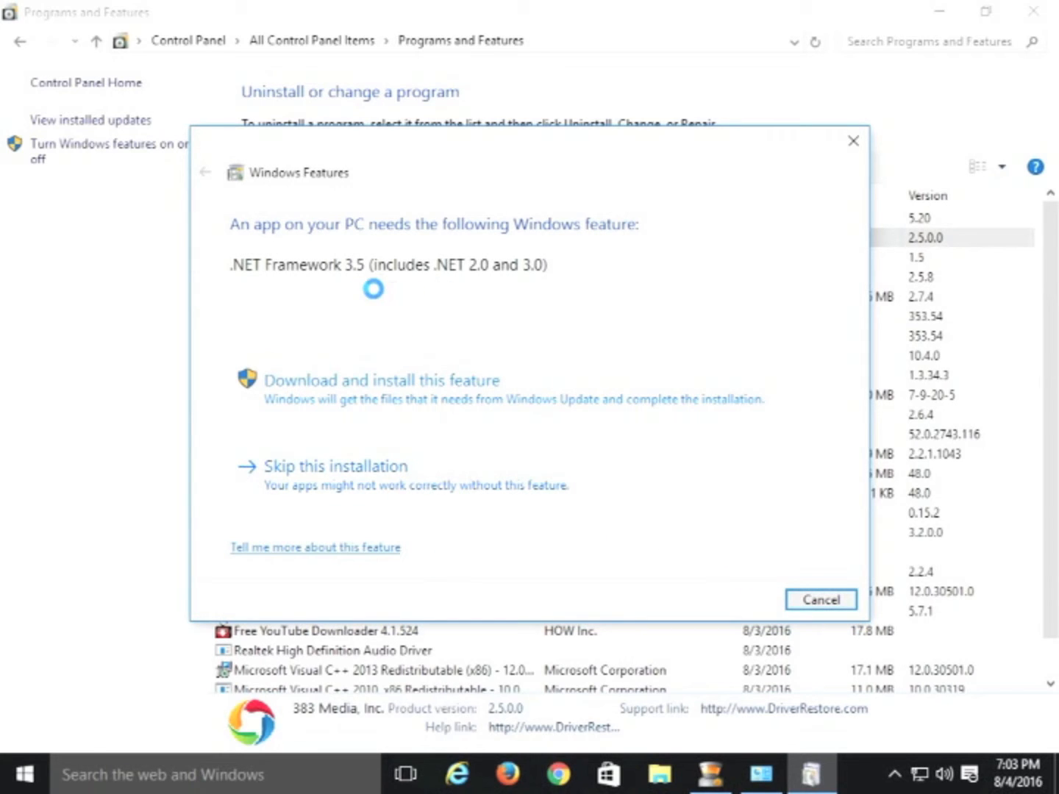
left_click(827, 597)
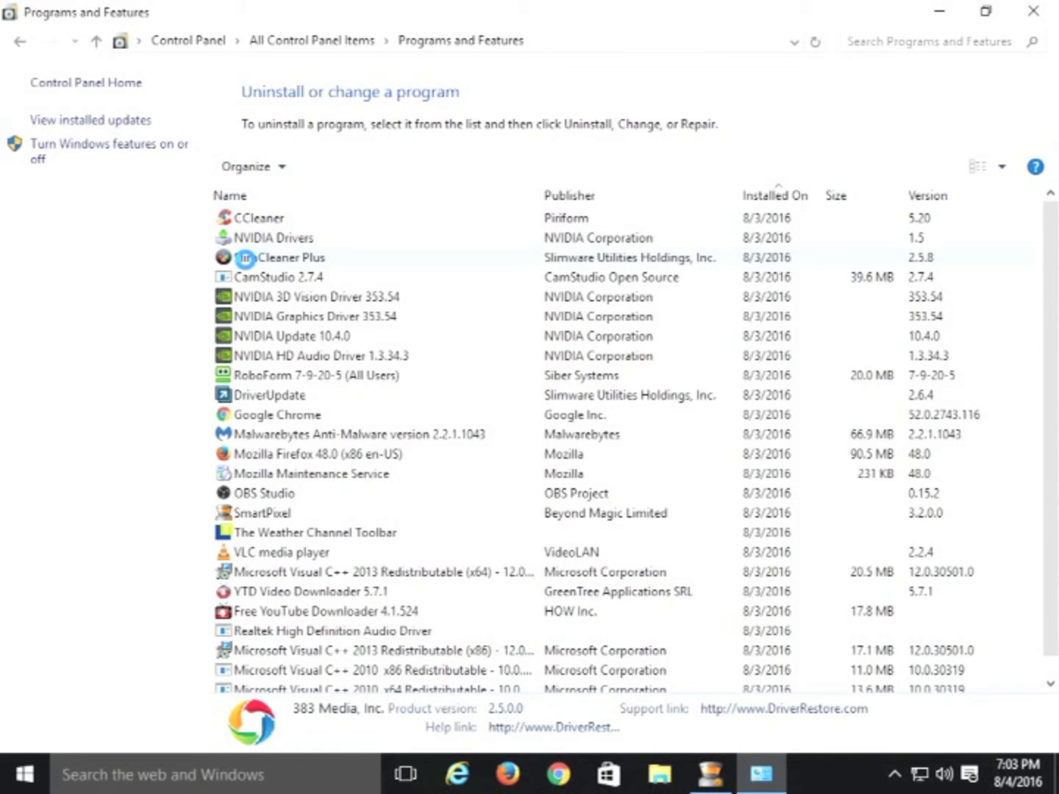
Uninstall SlimCleaner Plus and decline to answer the feedback questions.
left_click(245, 259)
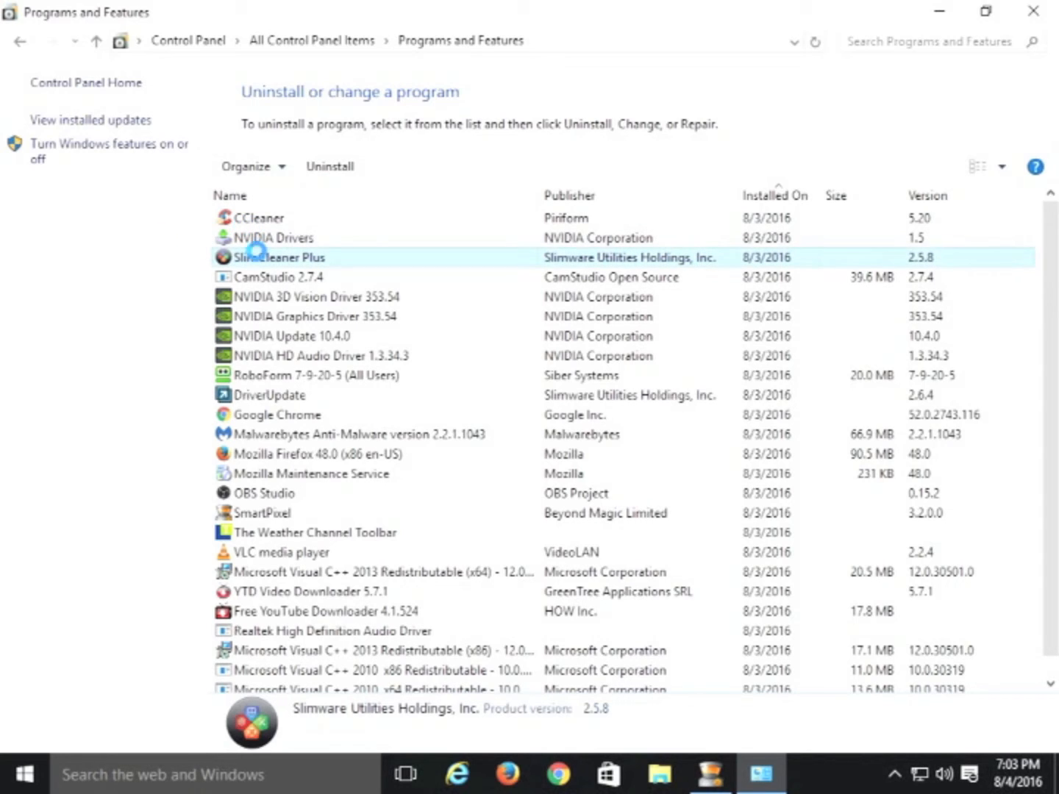
left_click(316, 167)
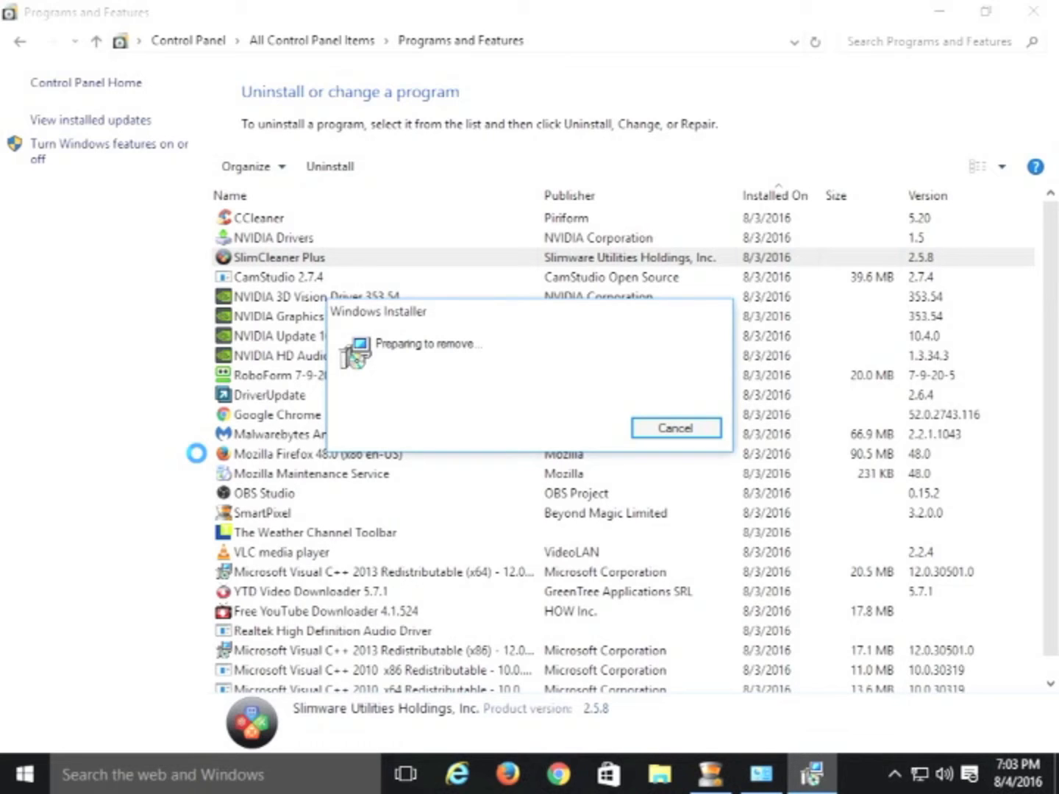
mouse_move(761, 761)
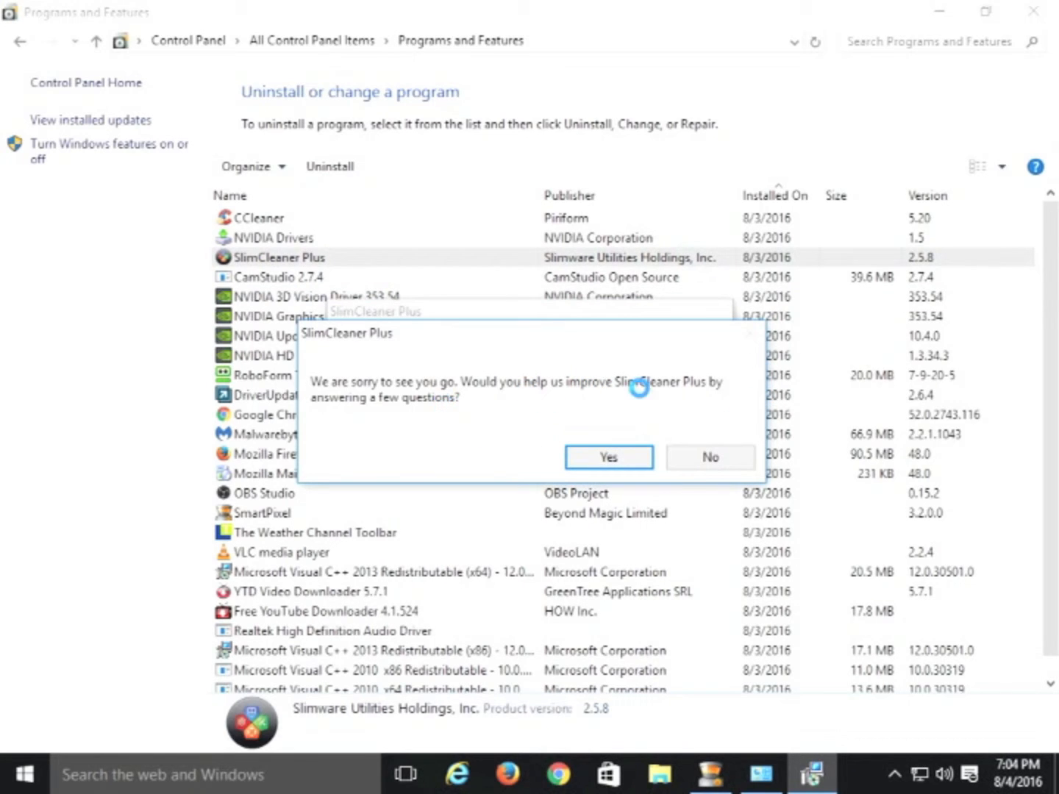
left_click(715, 457)
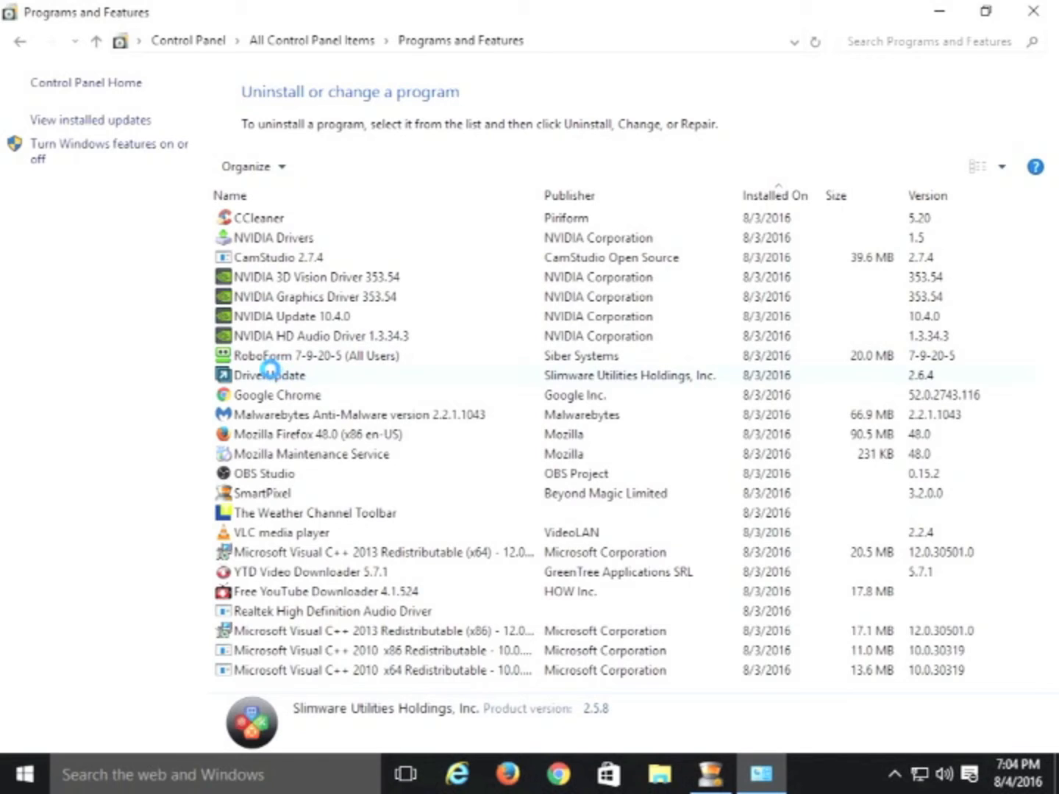
Uninstall DriverUpdate by Slimware Utilities Holdings from the installed programs.
left_click(269, 375)
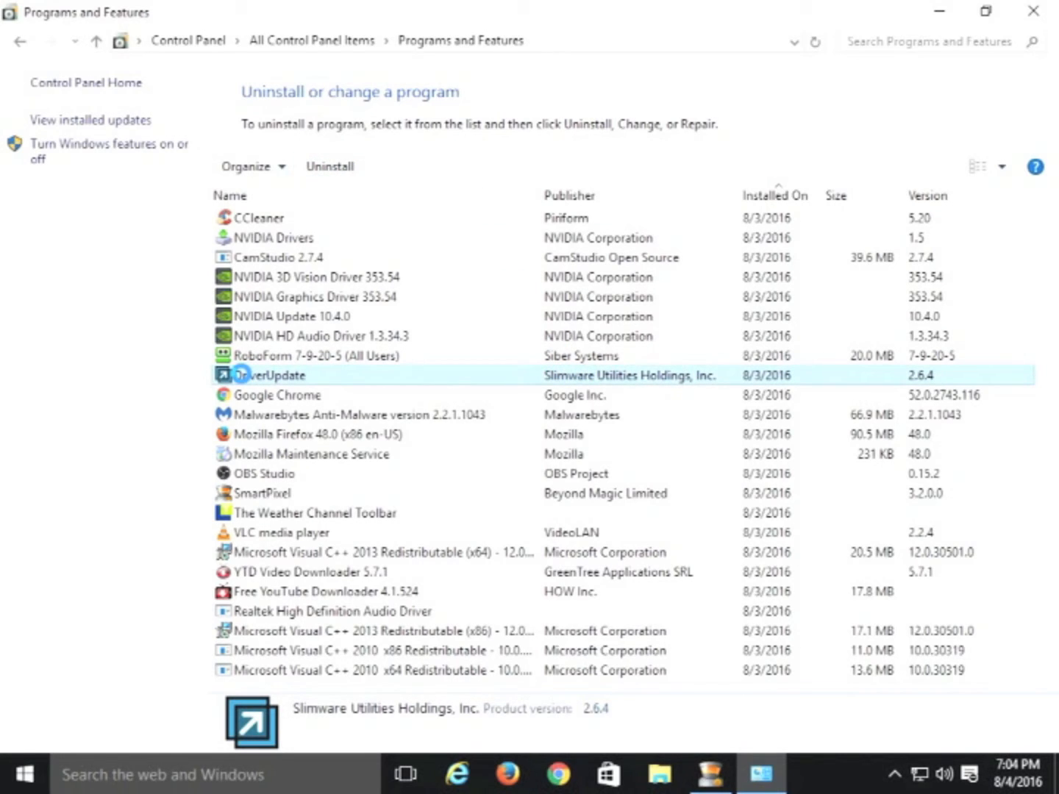
left_click(332, 169)
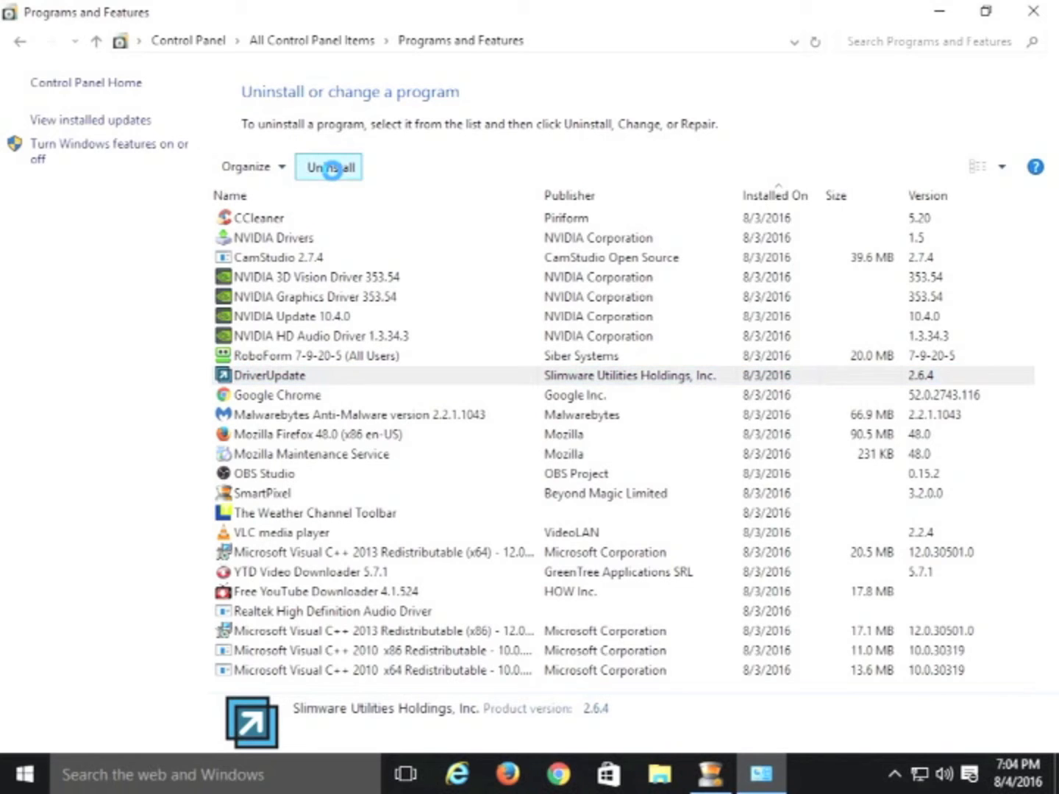
left_click(558, 375)
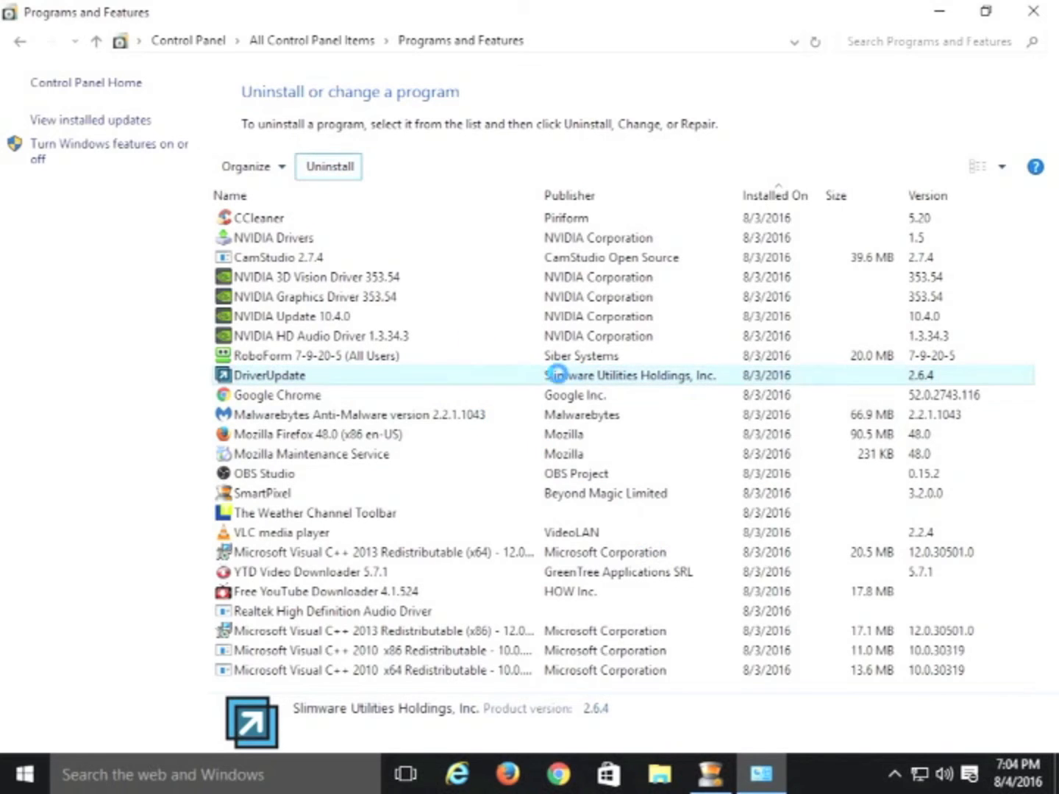
left_click(330, 166)
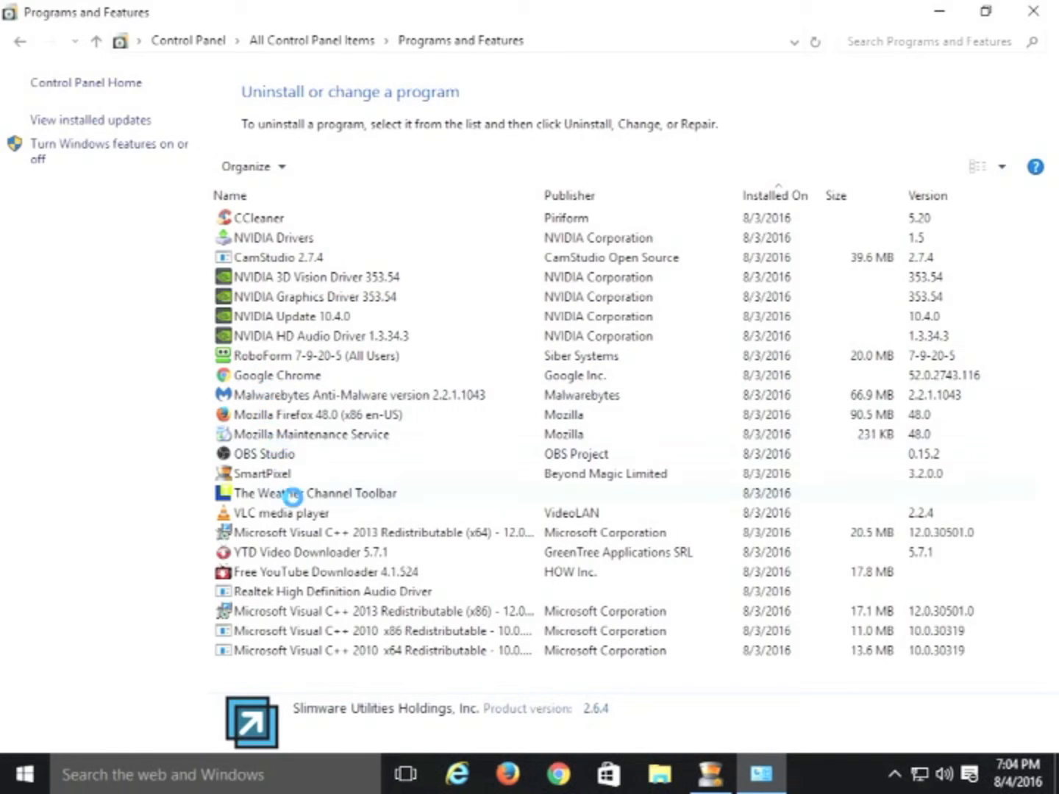
Uninstall The Weather Channel Toolbar using the Automatic uninstall method.
left_click(272, 494)
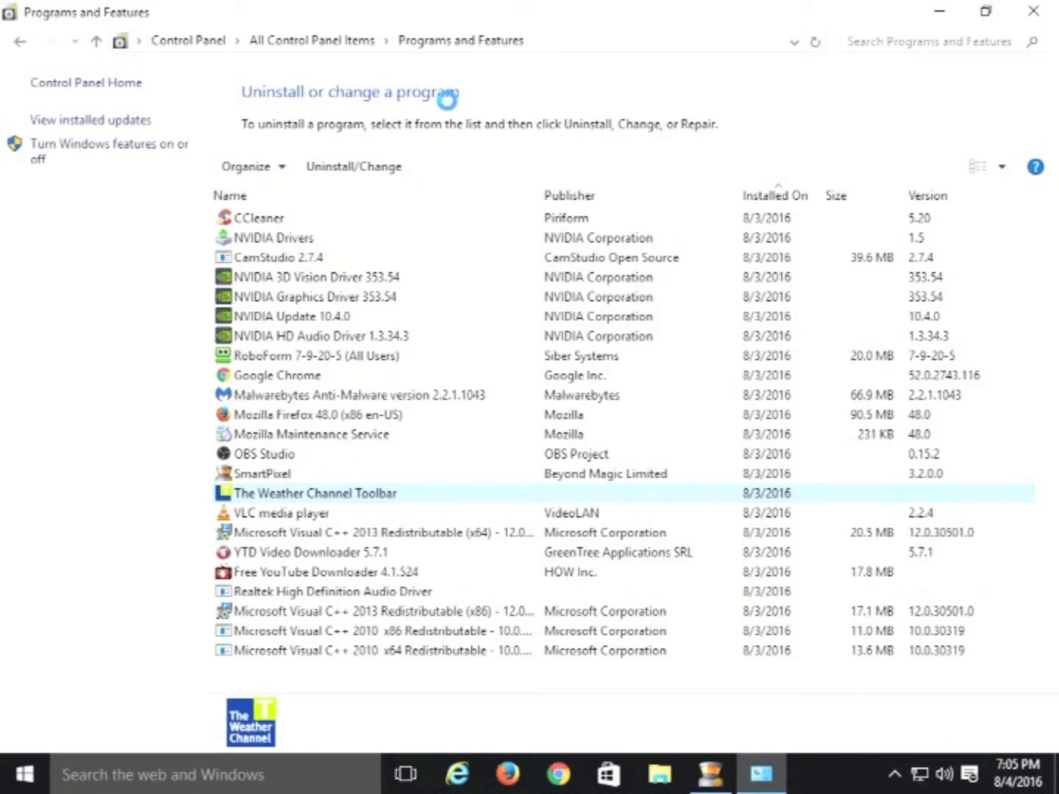
left_click(340, 170)
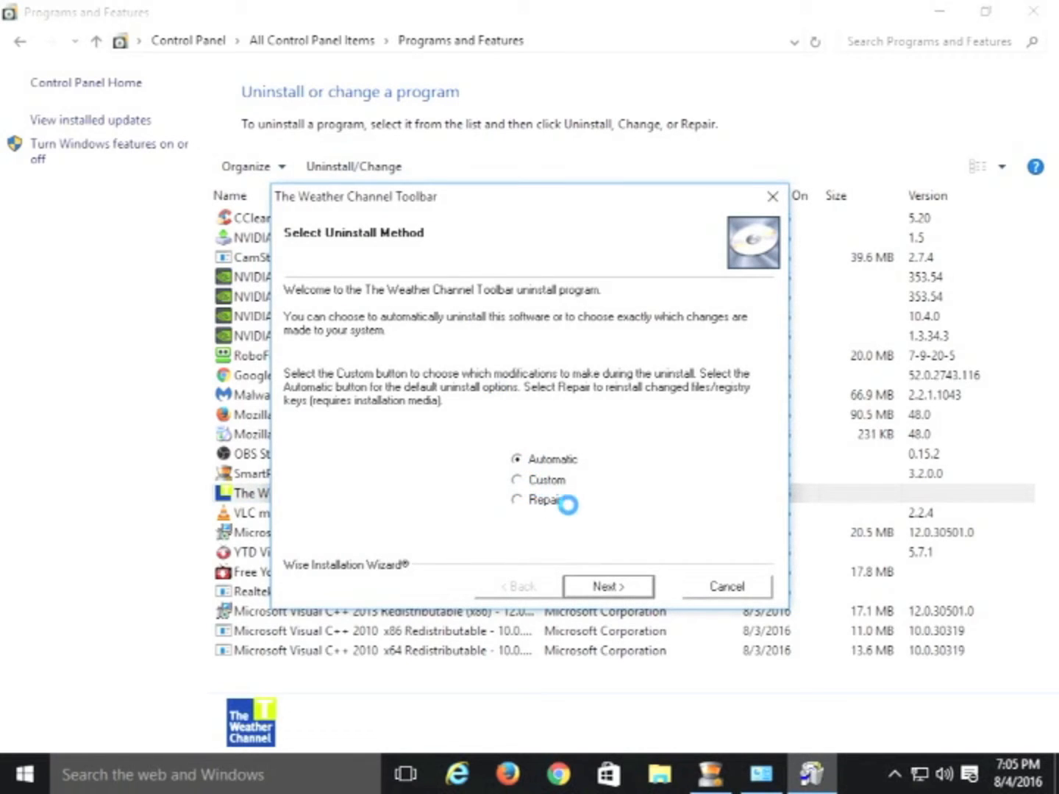
left_click(606, 586)
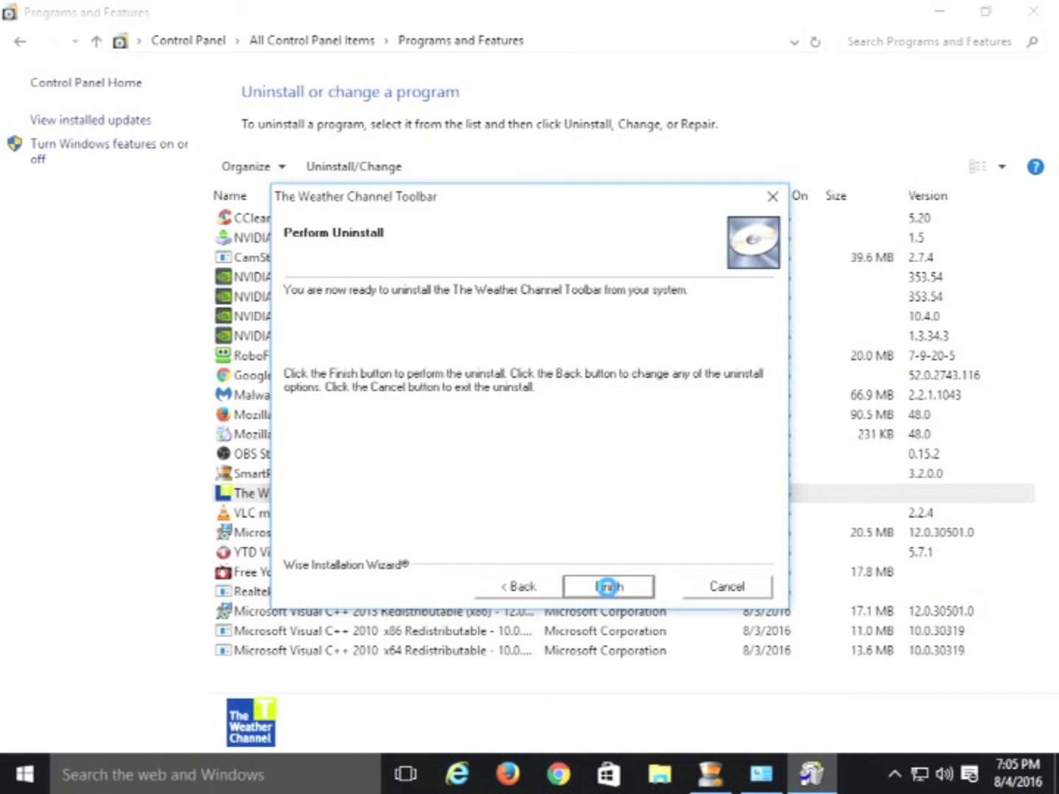
left_click(607, 585)
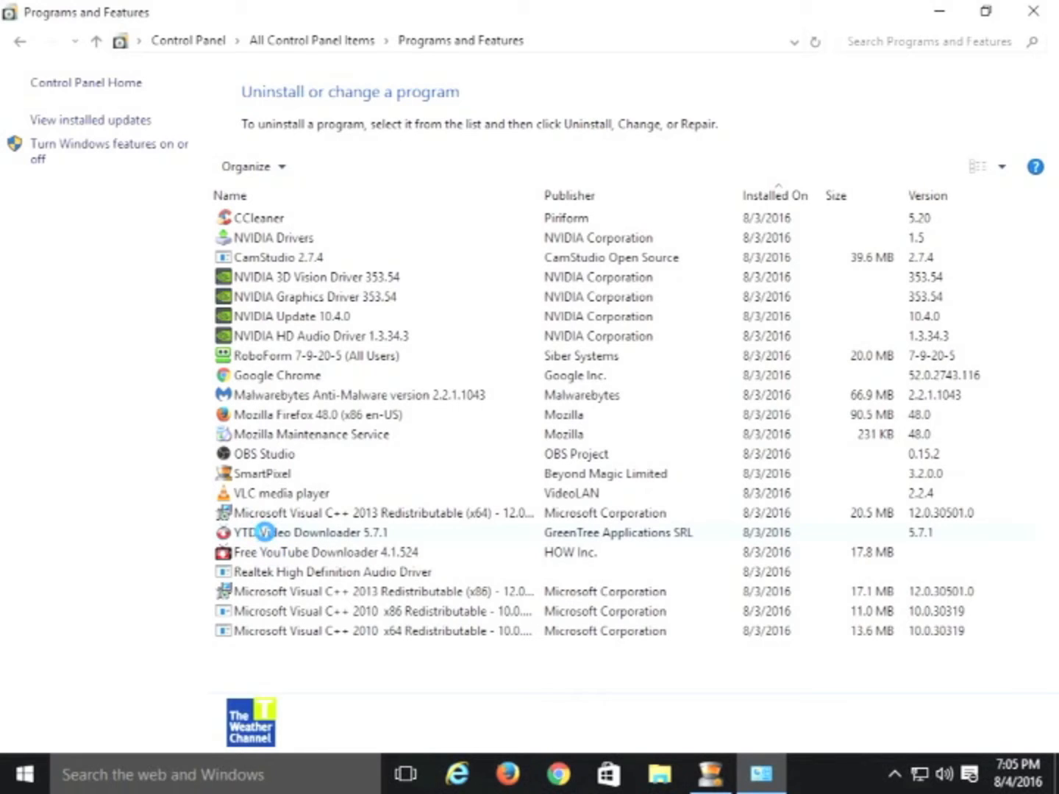
Uninstall YTD Video Downloader 5.7.1 from its default program folder and finish its uninstall wizard.
left_click(291, 552)
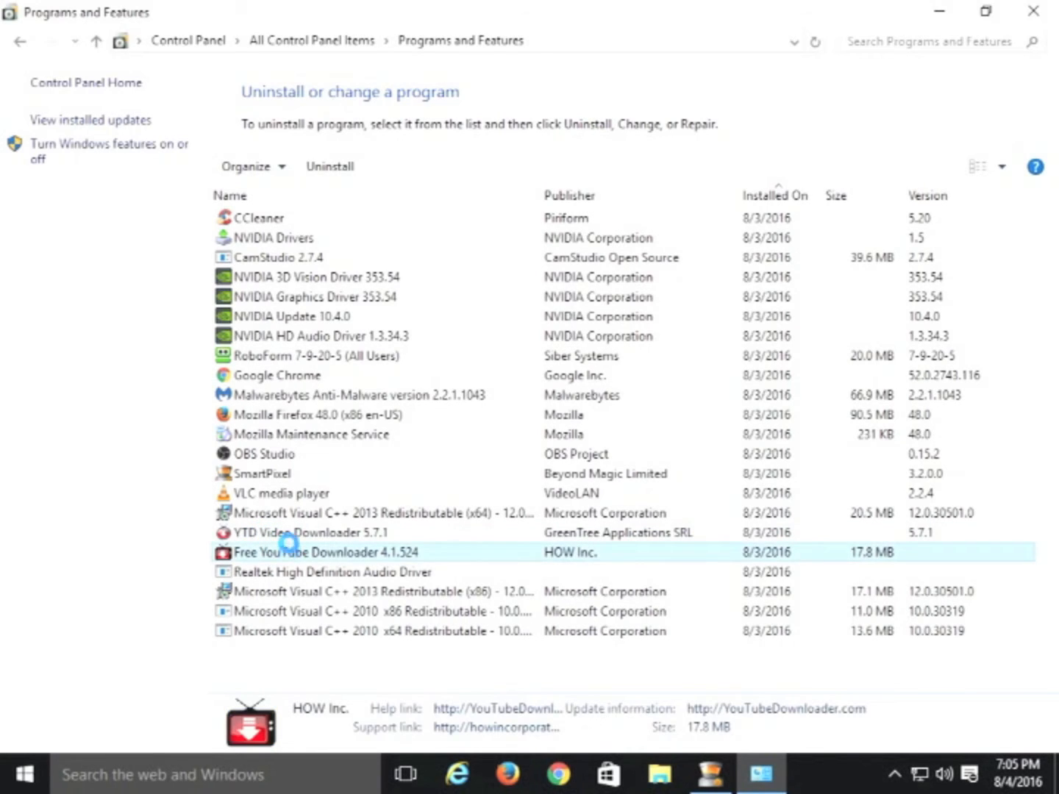
left_click(301, 531)
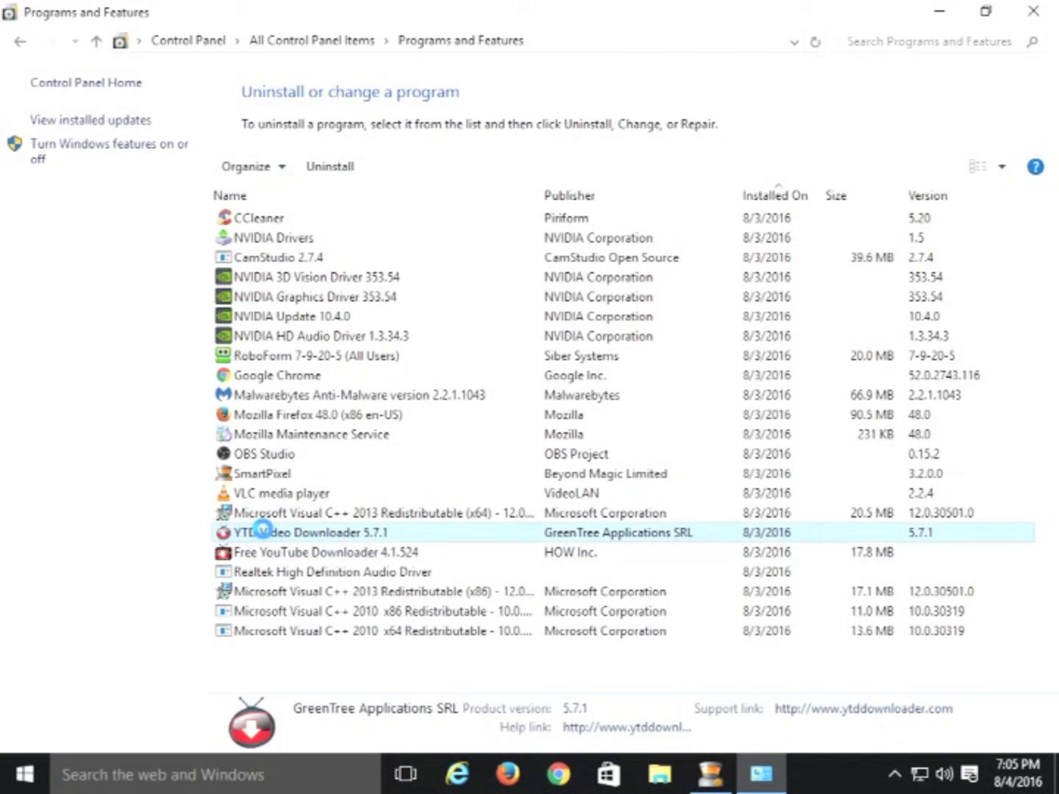
left_click(334, 167)
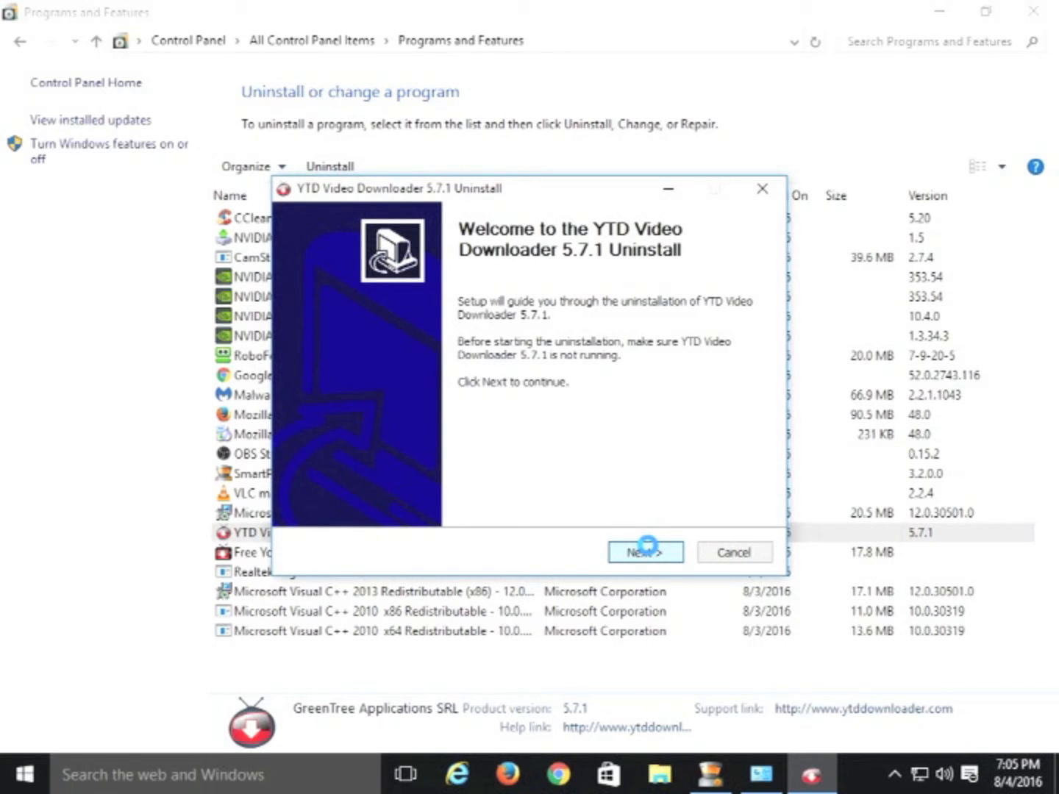
left_click(647, 547)
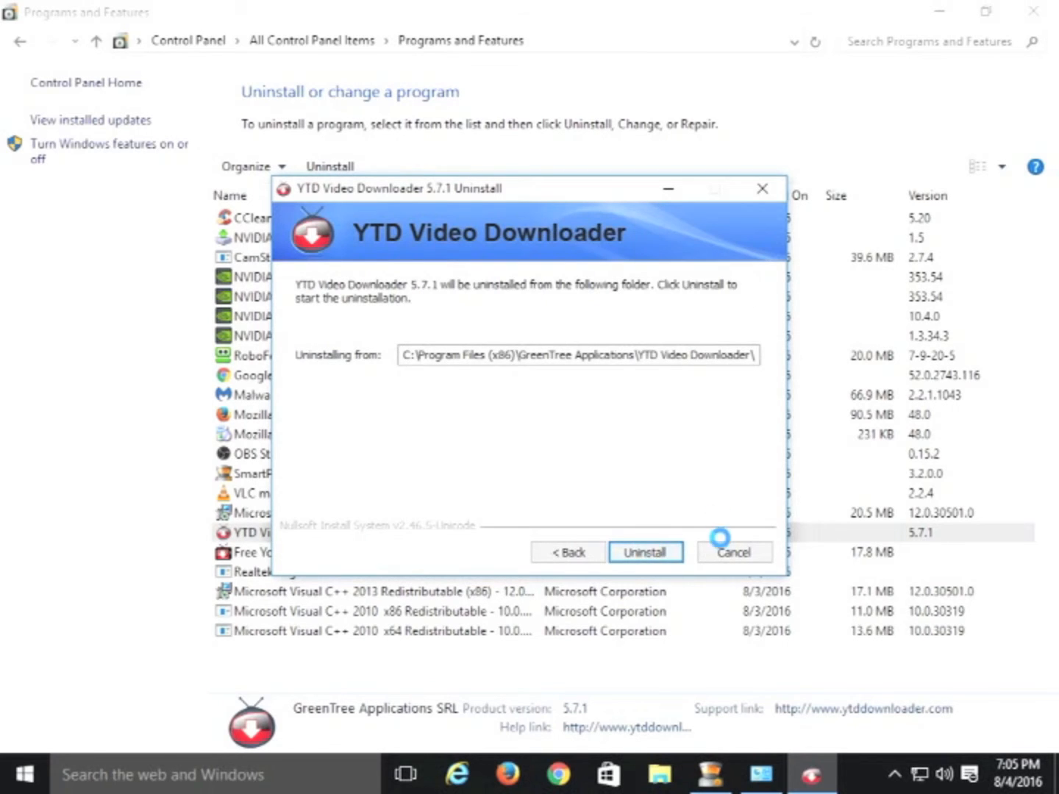
left_click(650, 549)
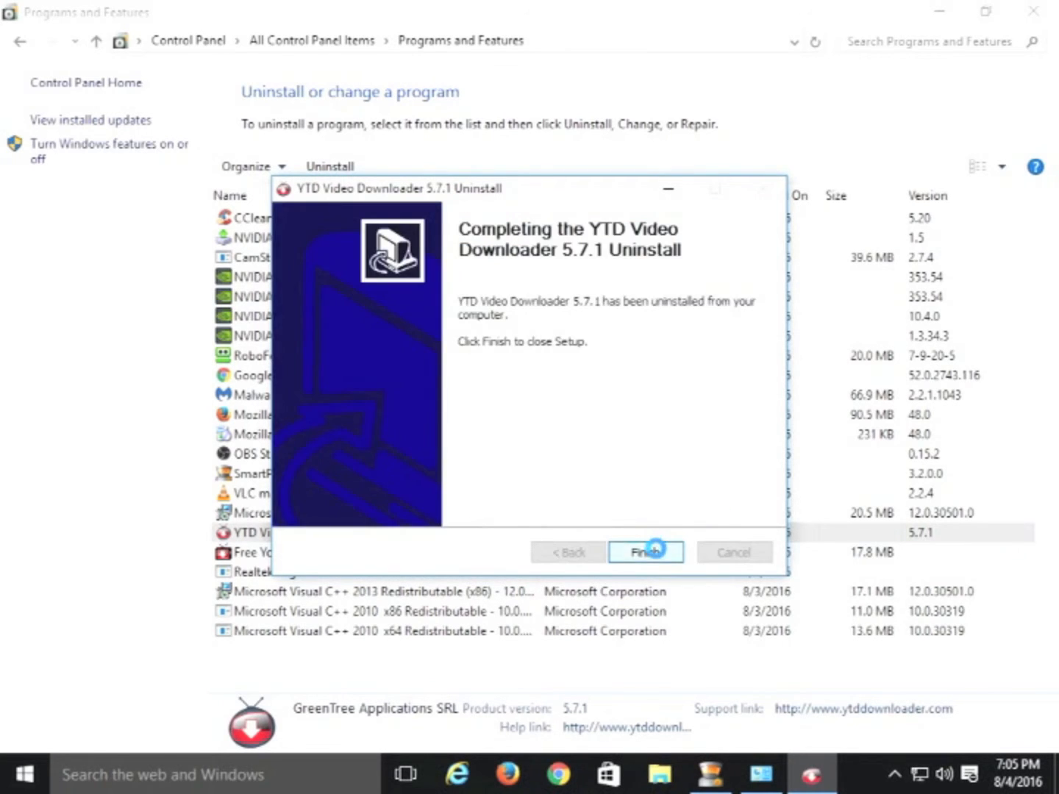
left_click(655, 548)
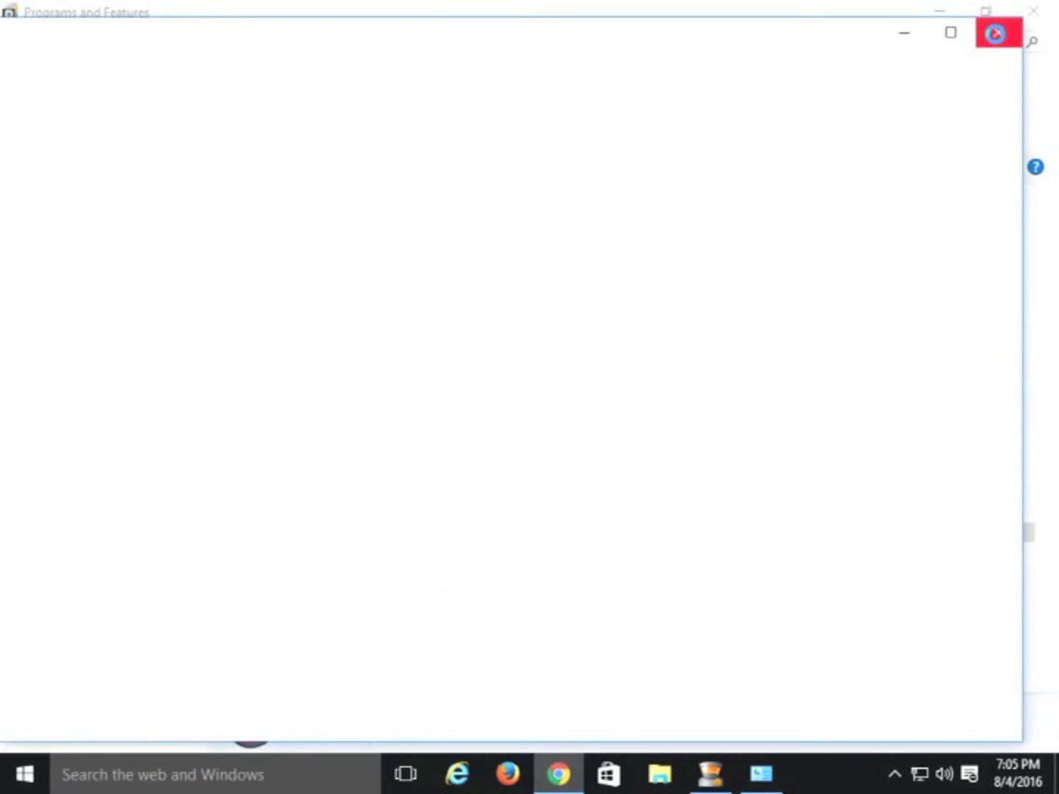
Uninstall Free YouTube Downloader 4.1.524, dismiss the leftover browser windows and close Programs and Features.
left_click(996, 33)
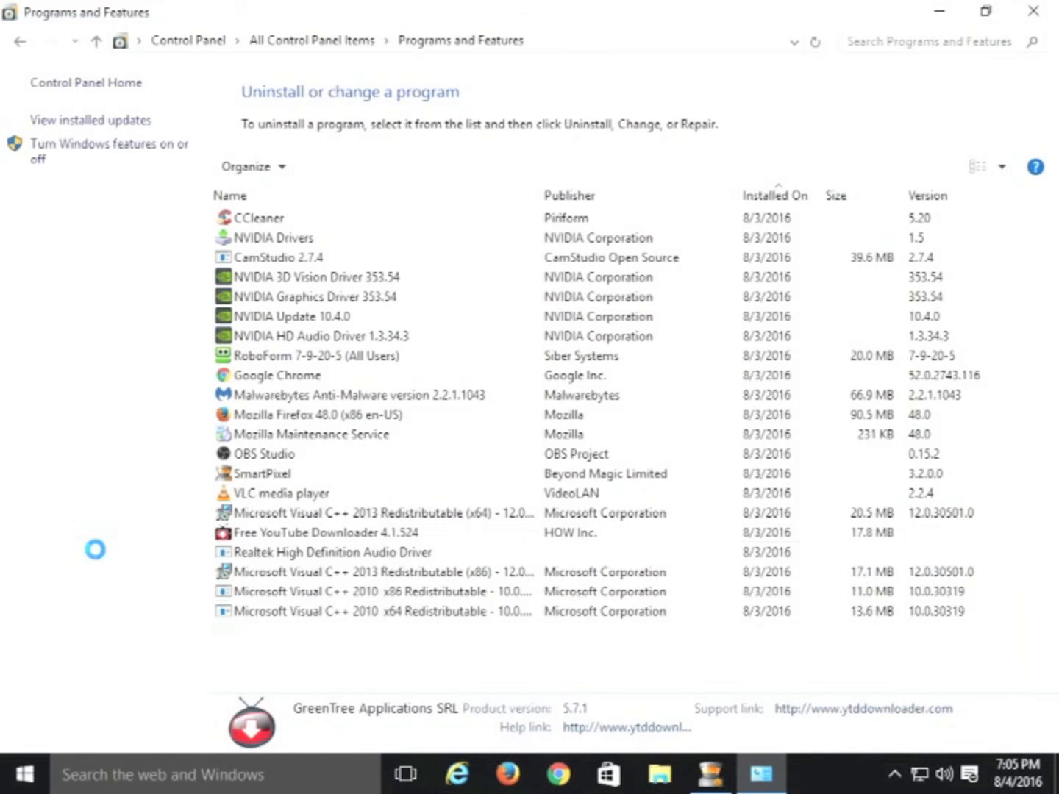
left_click(308, 529)
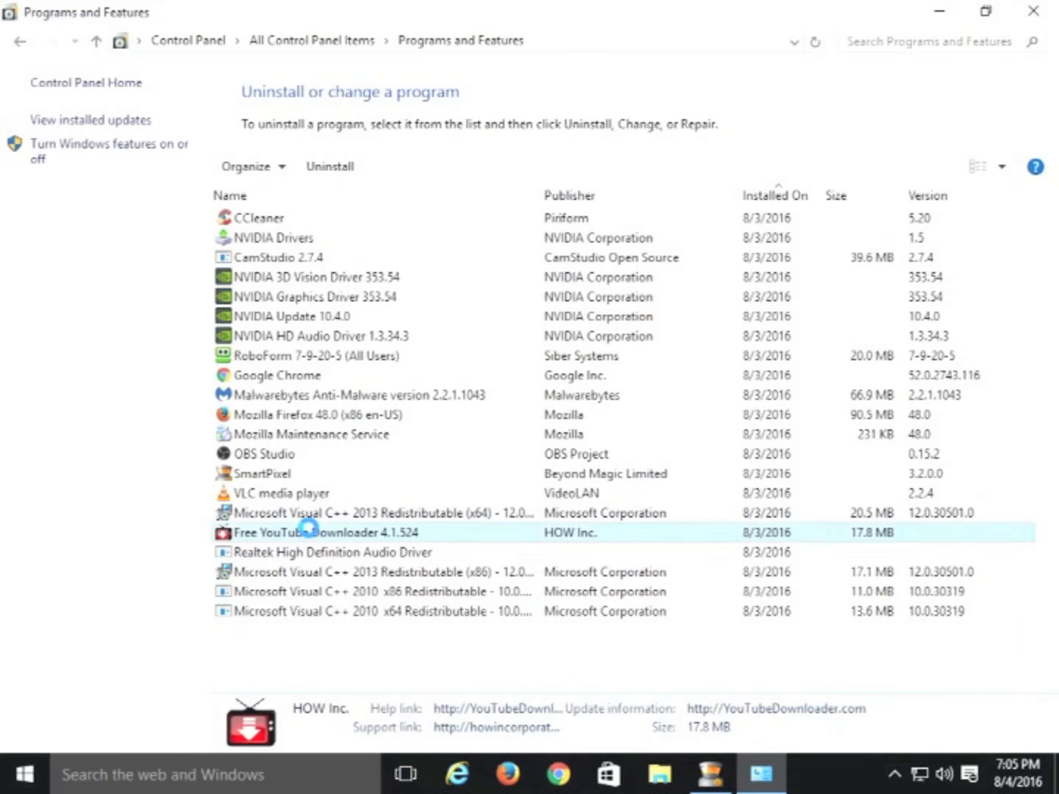
left_click(350, 168)
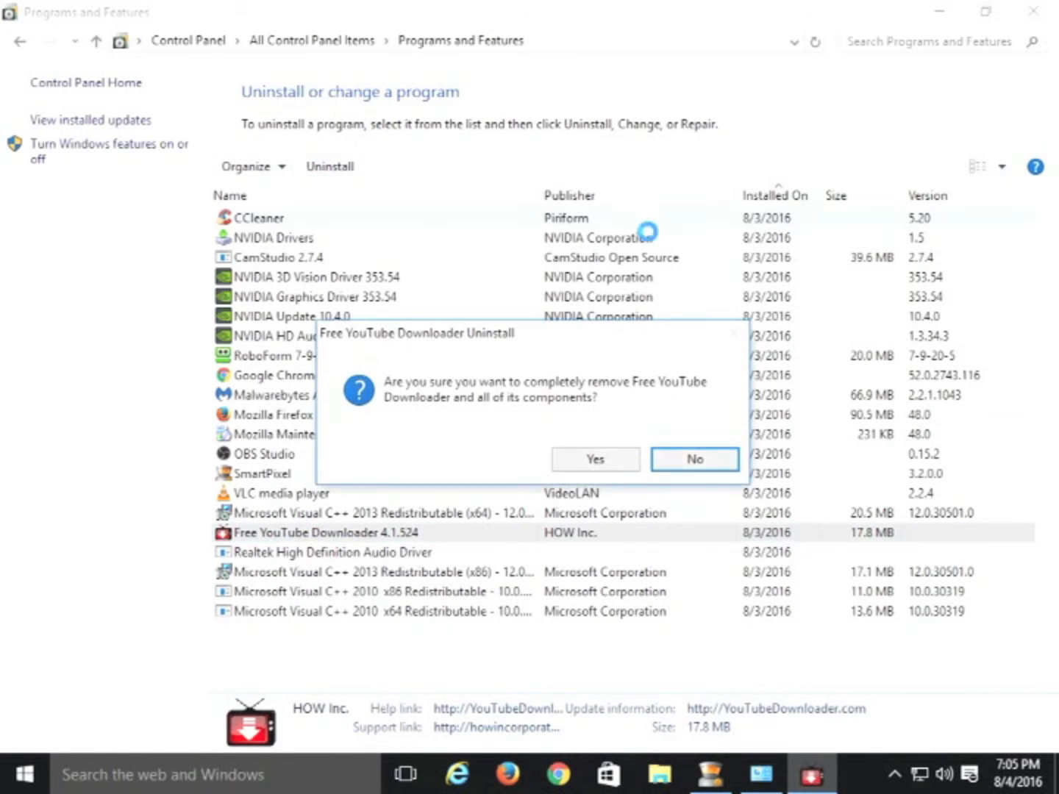
left_click(560, 463)
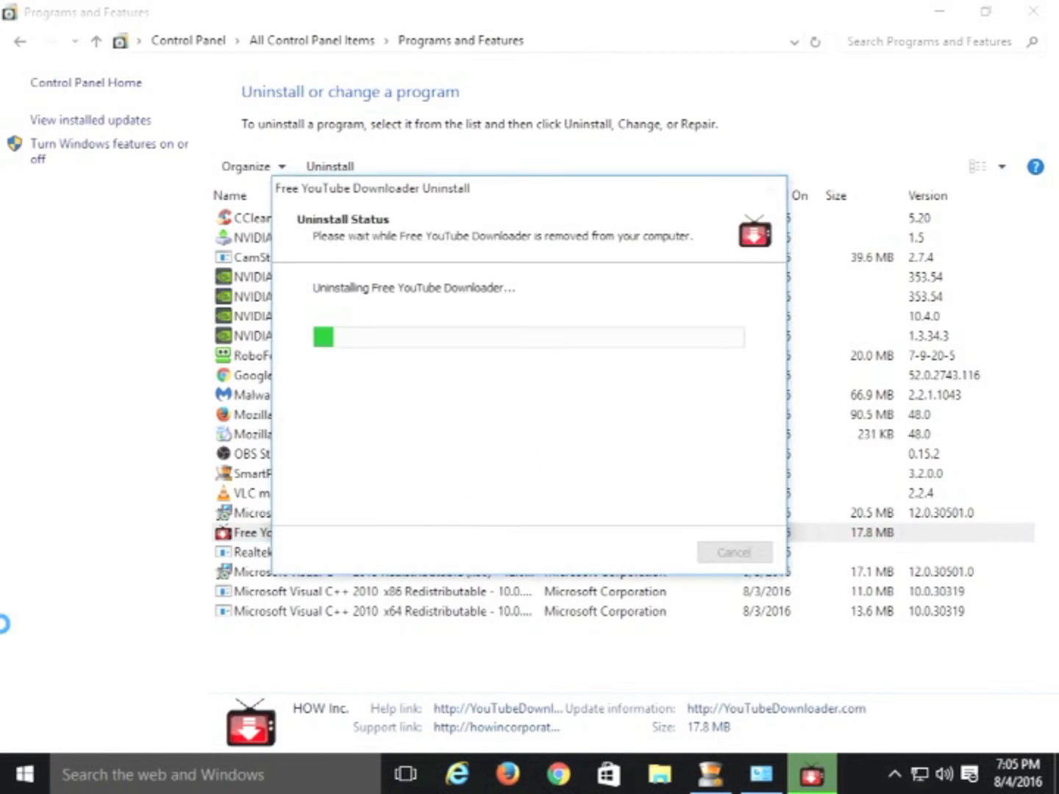
left_click(698, 459)
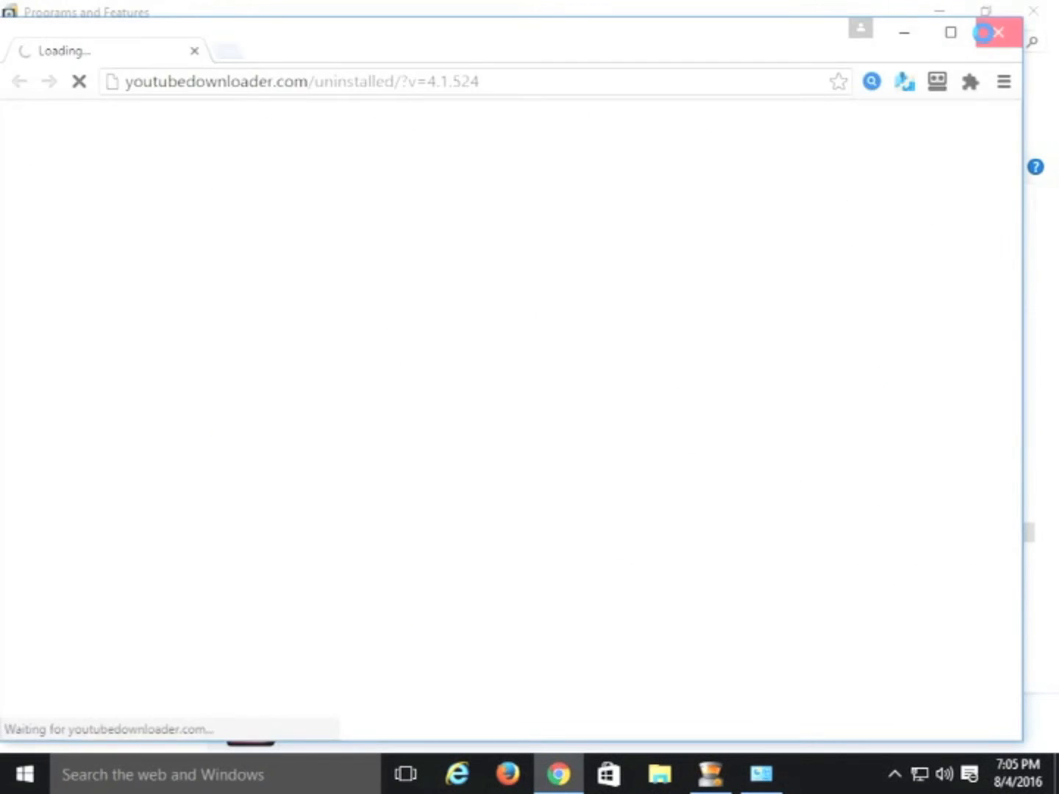
left_click(995, 30)
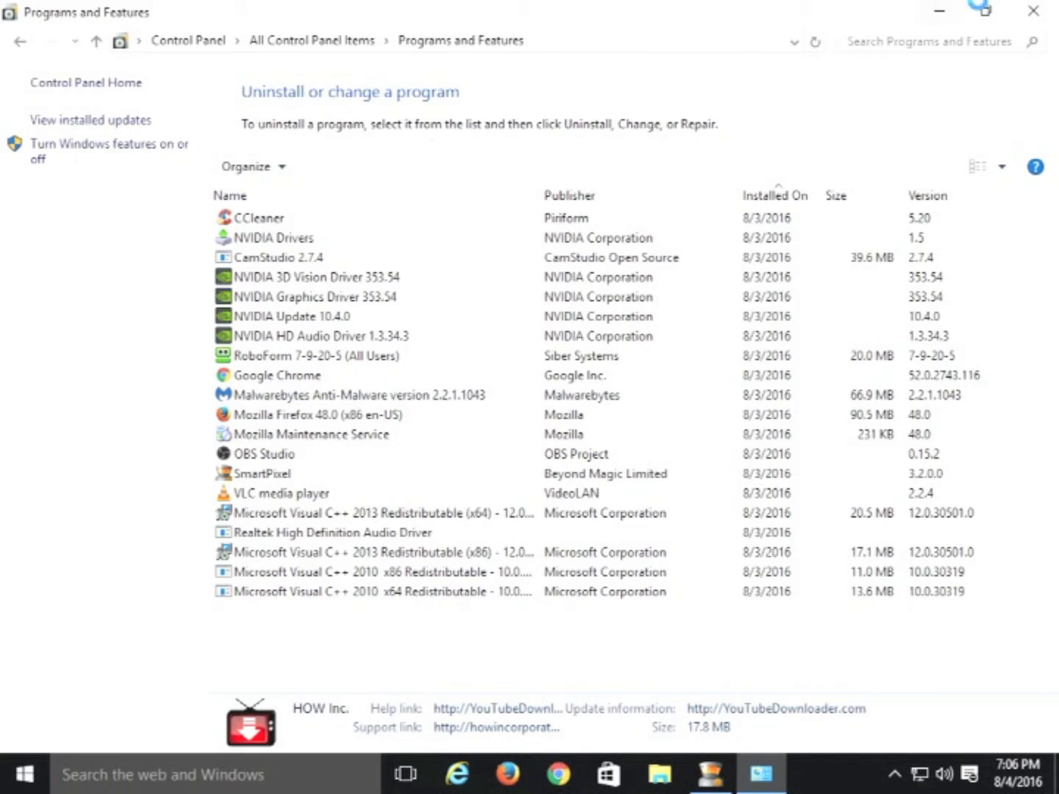
left_click(1043, 7)
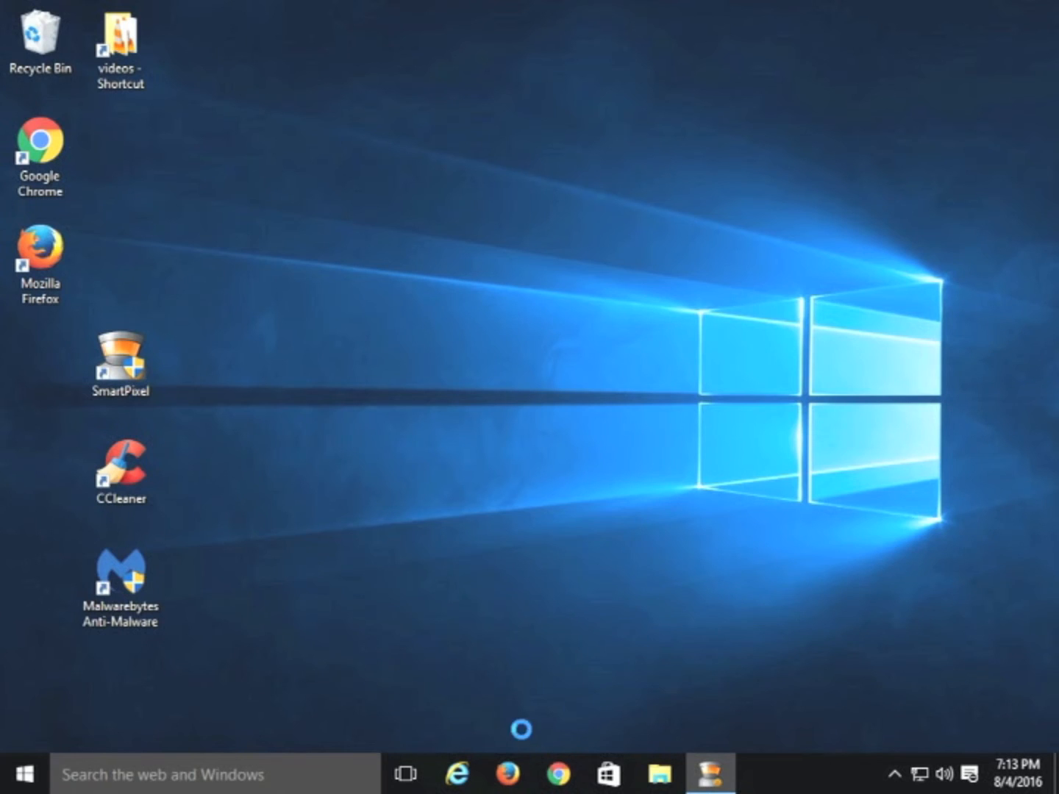
Switch to Google Chrome and open its list of installed extensions.
left_click(559, 773)
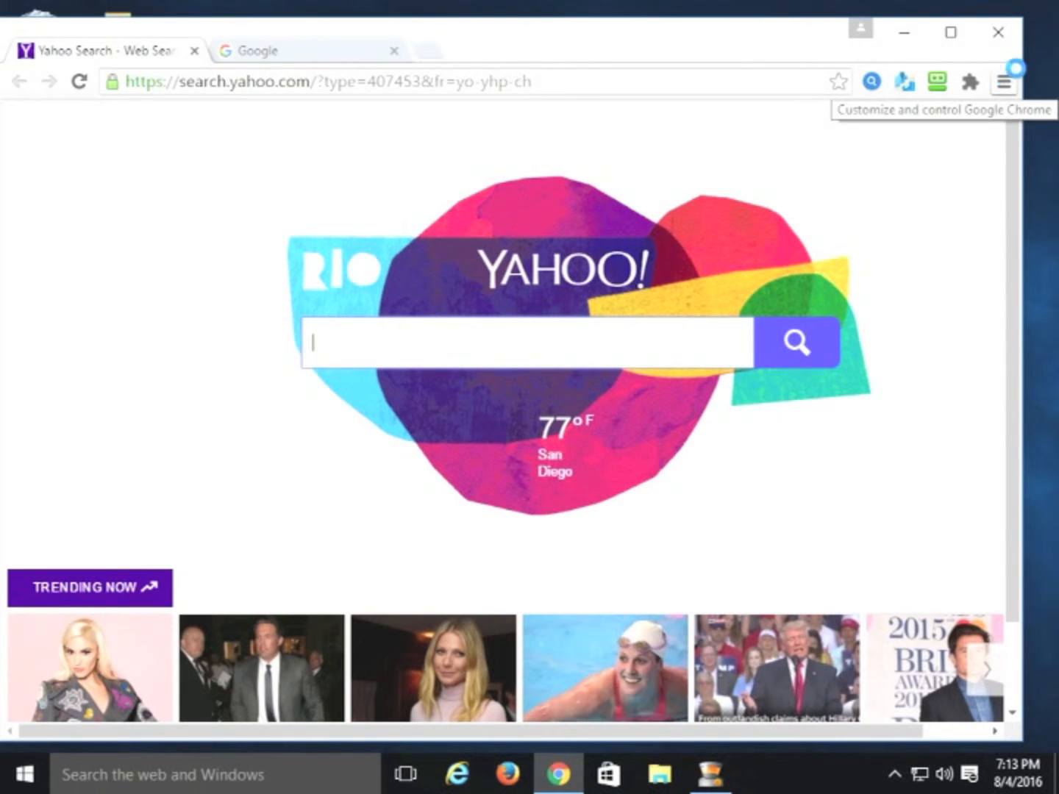
left_click(1005, 80)
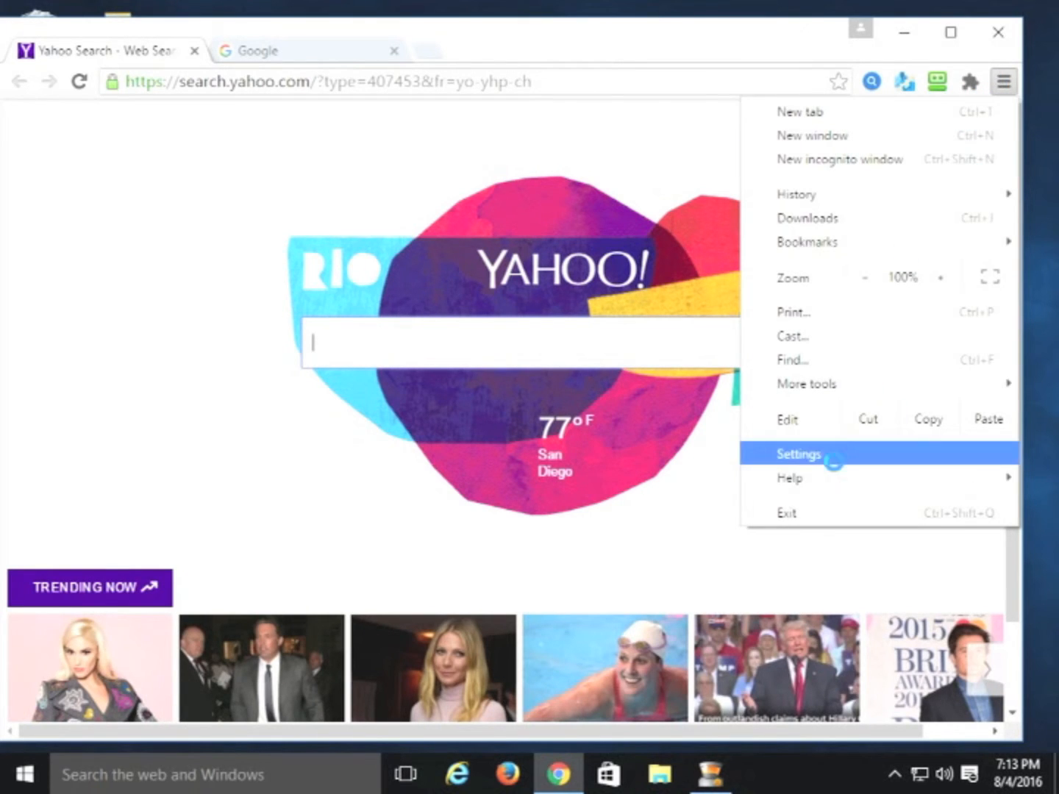
left_click(825, 450)
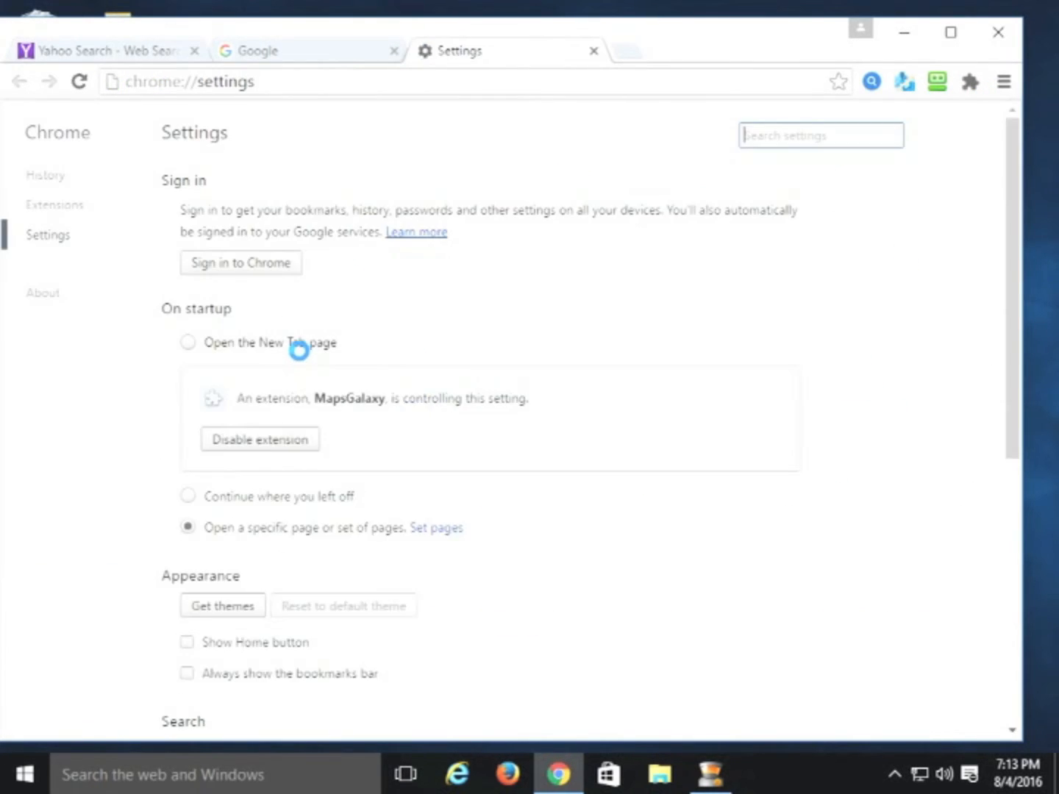
left_click(62, 203)
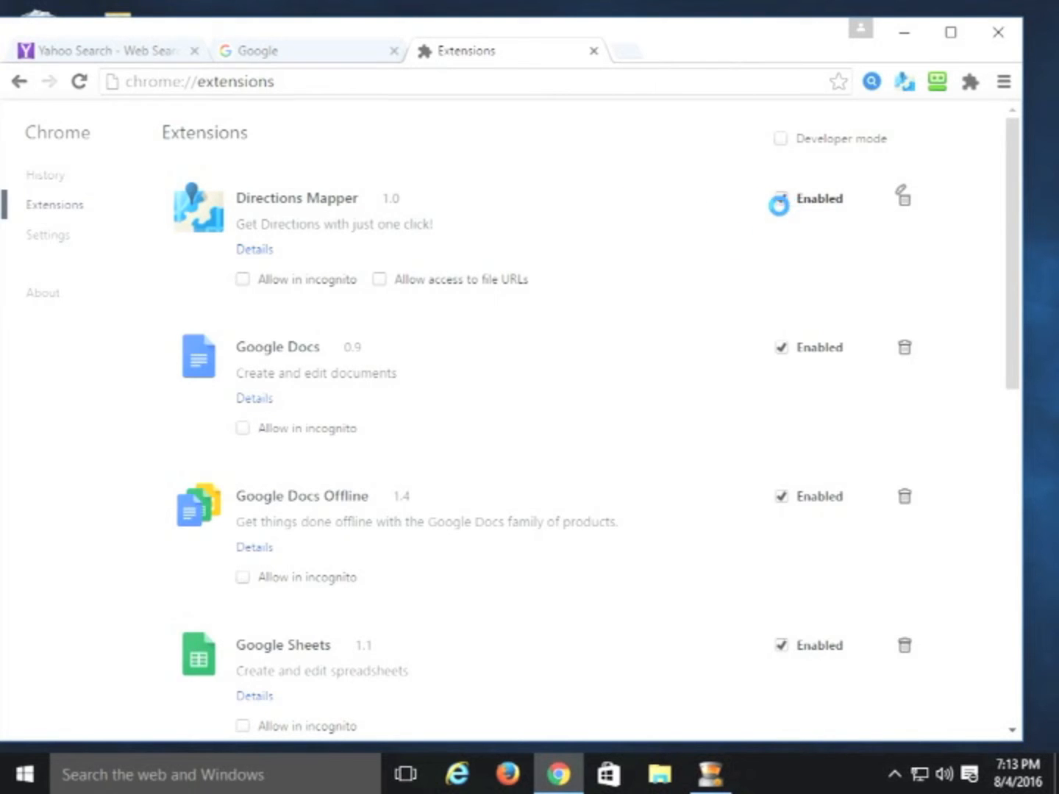
Disable the Directions Mapper extension, remove it from Chrome and close its feedback page.
left_click(785, 197)
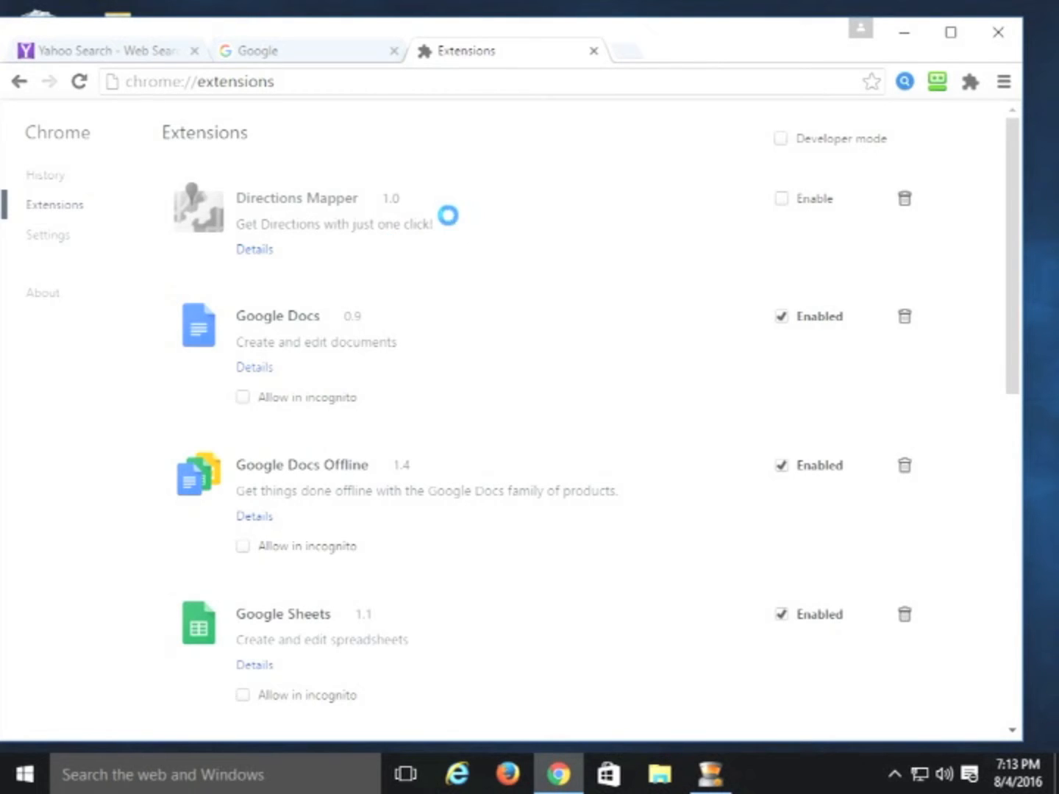
left_click_drag(1016, 242, 1001, 172)
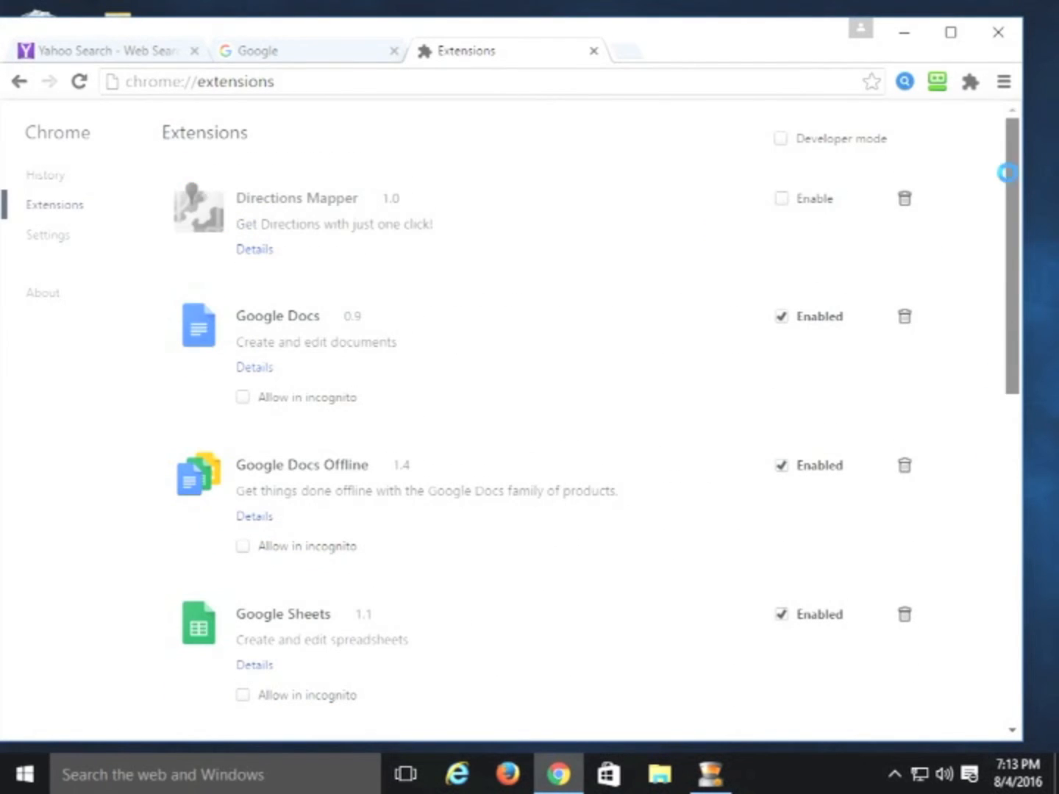
left_click(907, 197)
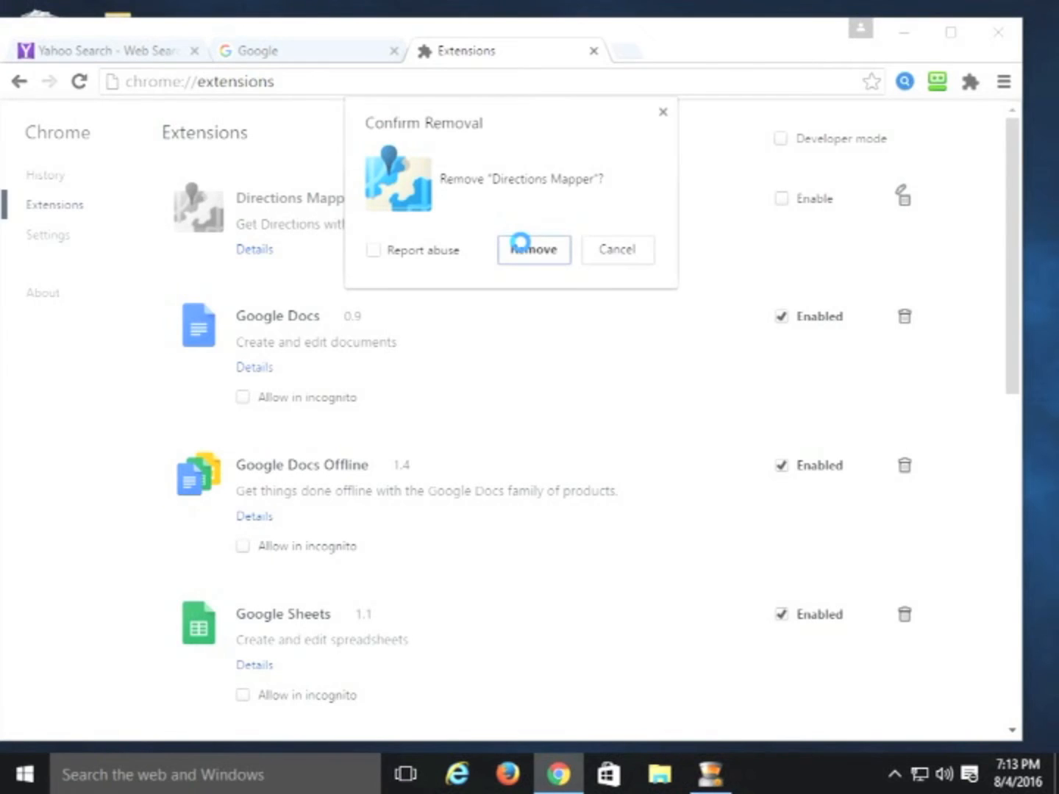
left_click(521, 248)
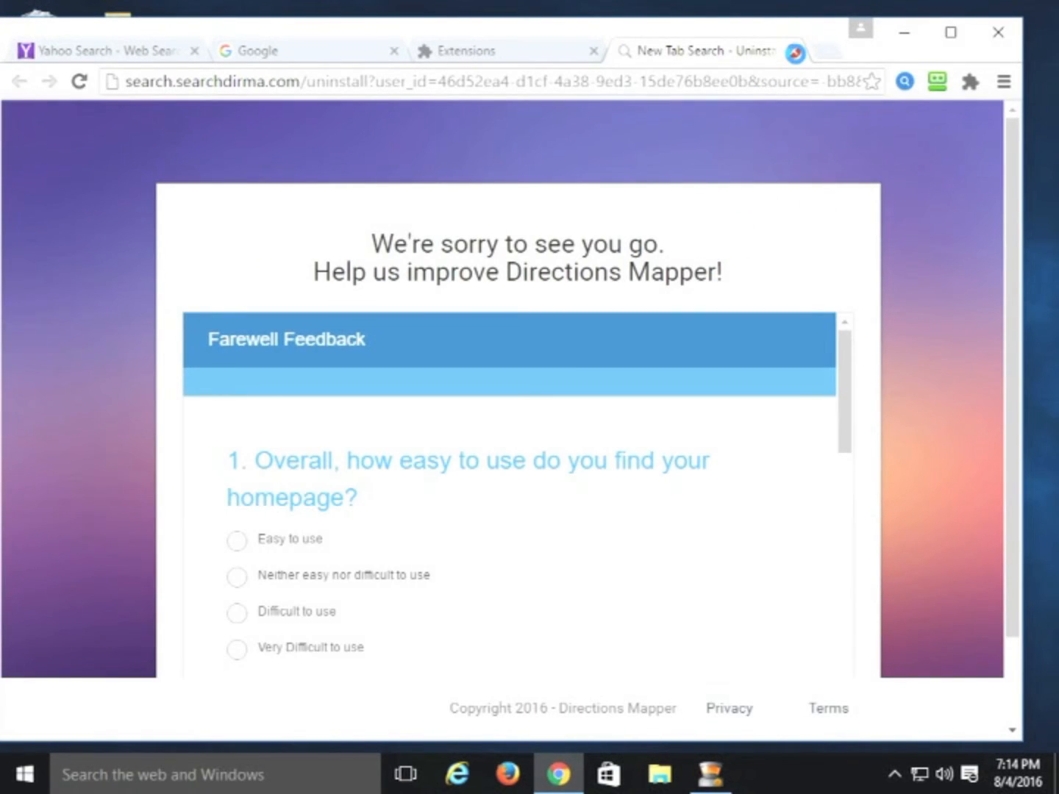
left_click(793, 49)
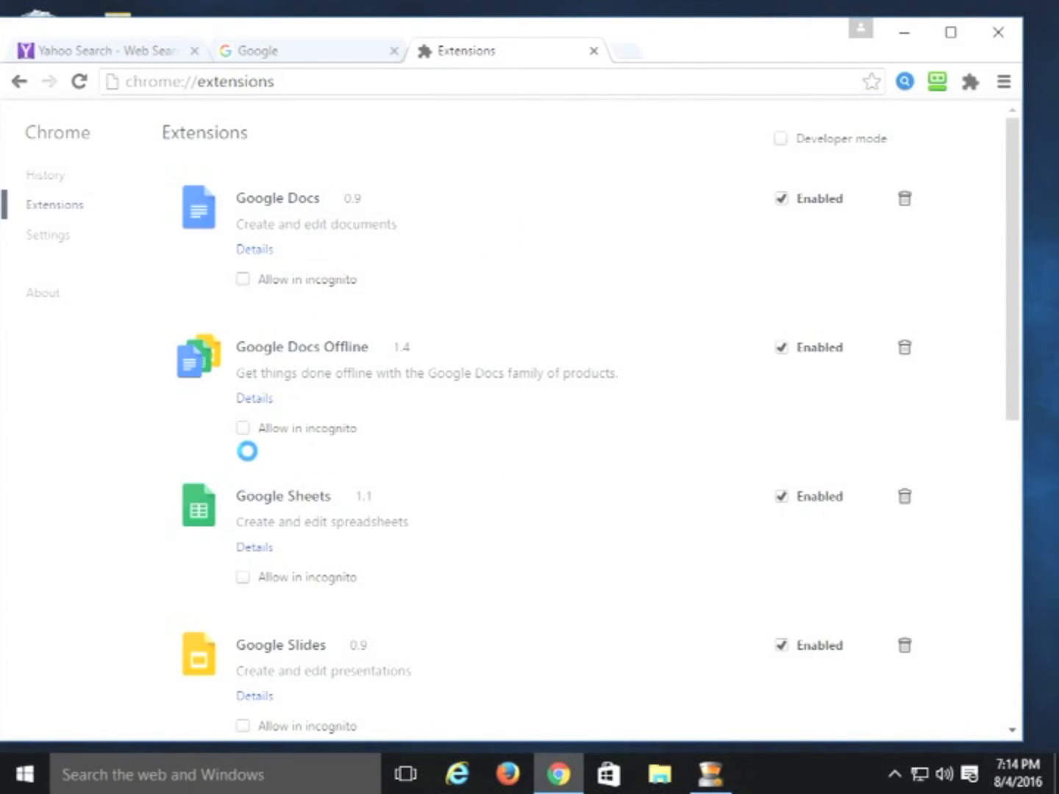
Remove the MapsGalaxy extension from Chrome and close its uninstall survey page.
scroll(222, 453, "down", 2)
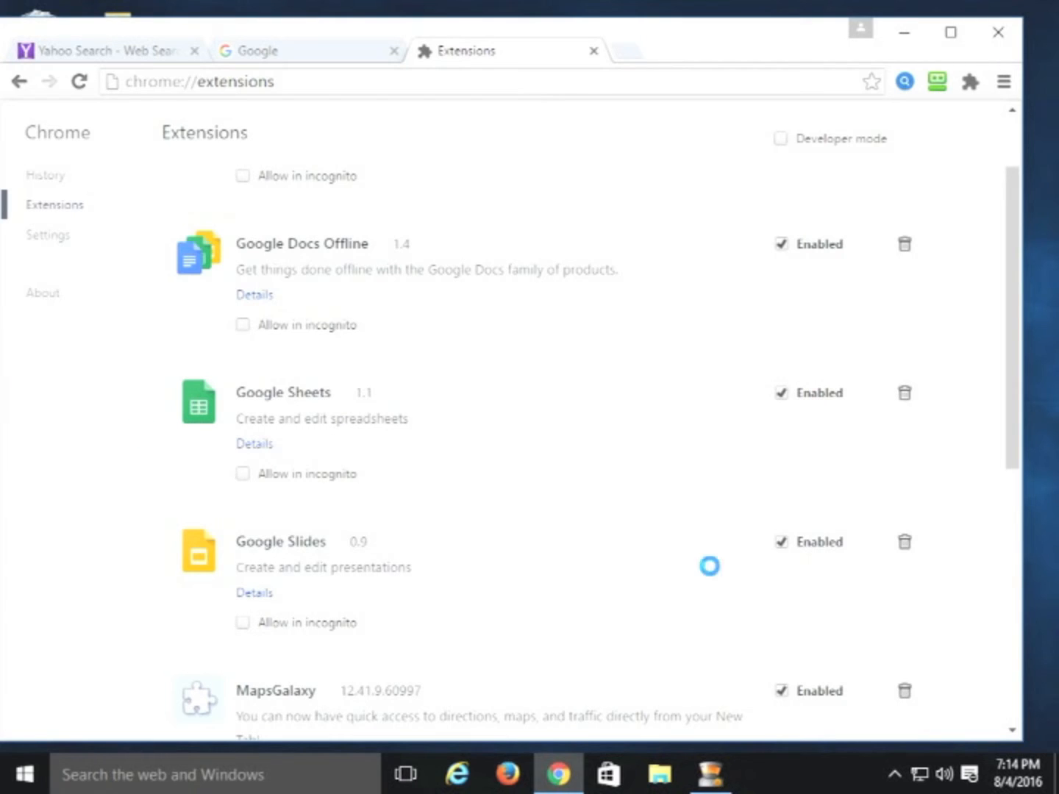
scroll(737, 449, "down", 4)
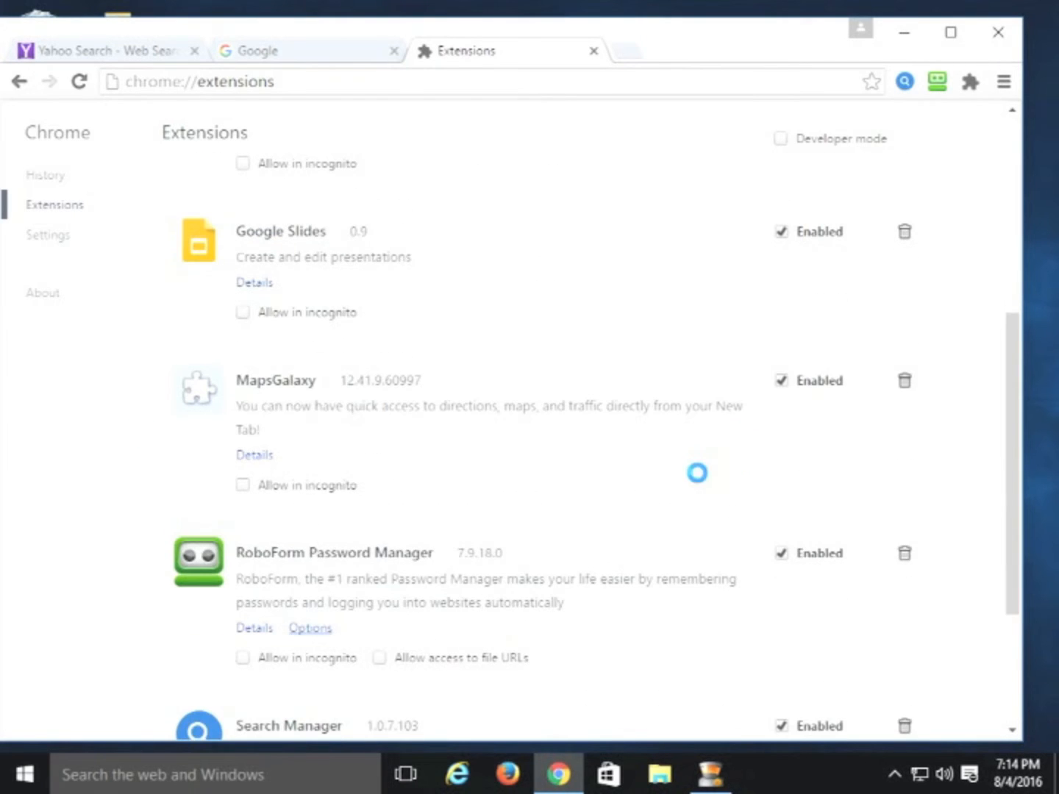
left_click(905, 379)
left_click(562, 253)
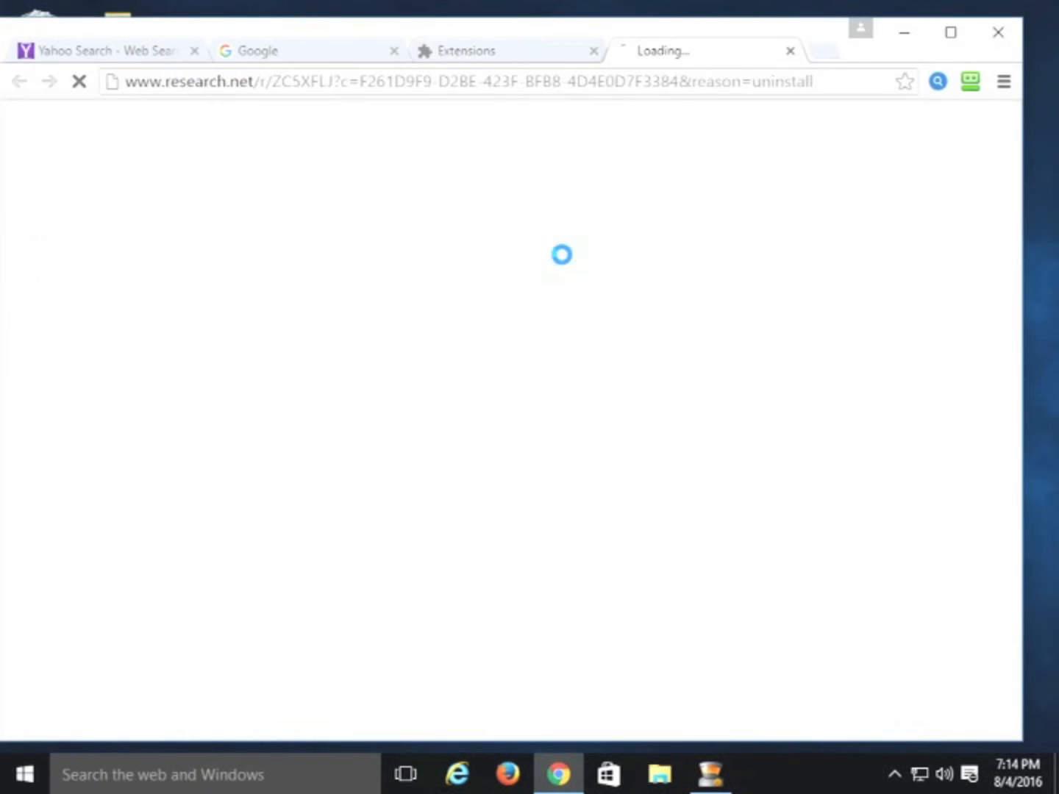
left_click(792, 51)
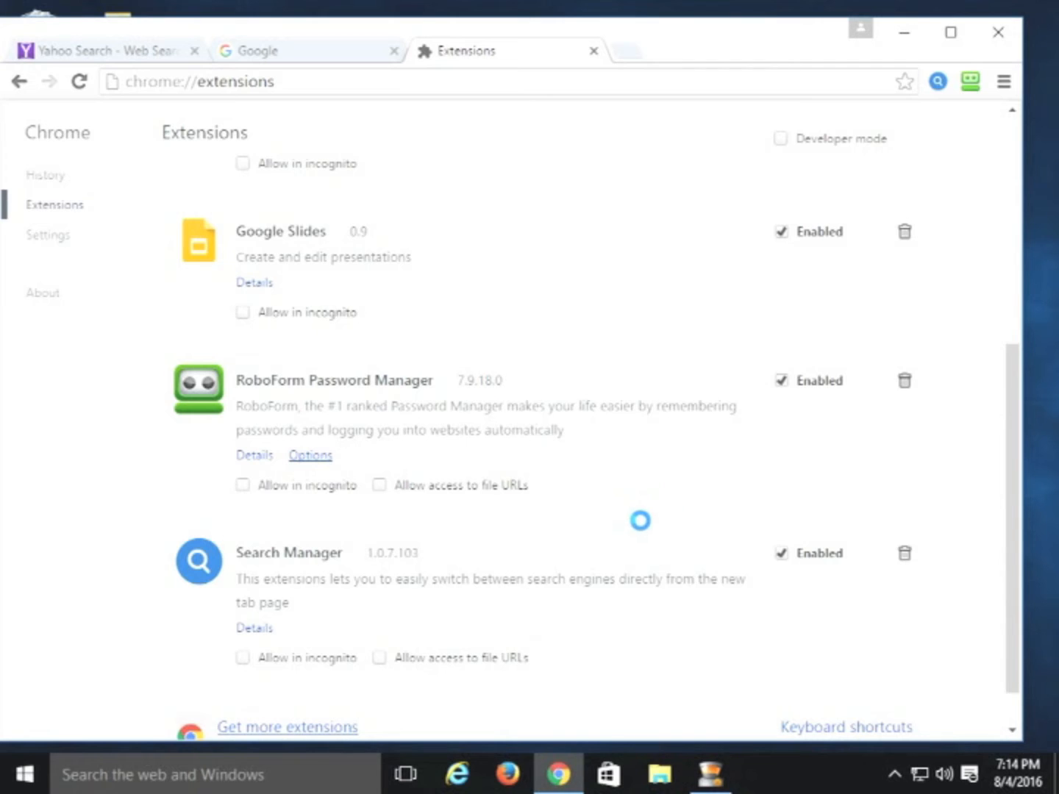
Remove the RoboForm Password Manager and Search Manager extensions from Chrome, closing the uninstall feedback page.
left_click(898, 381)
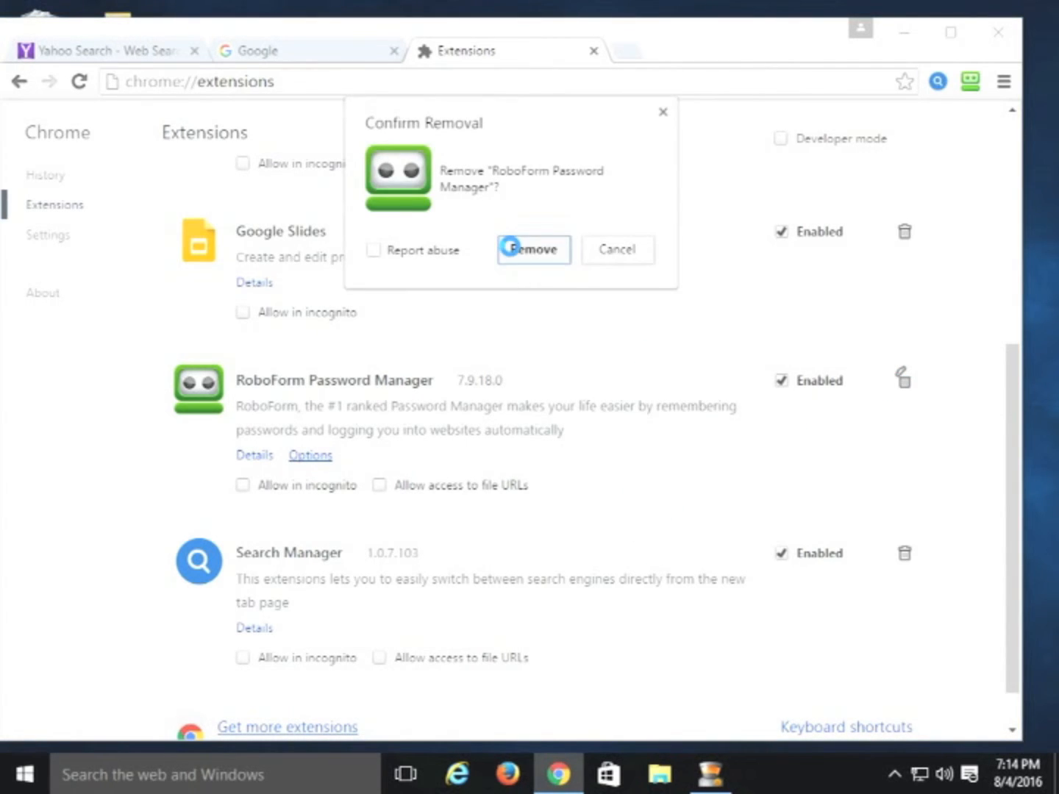
left_click(510, 248)
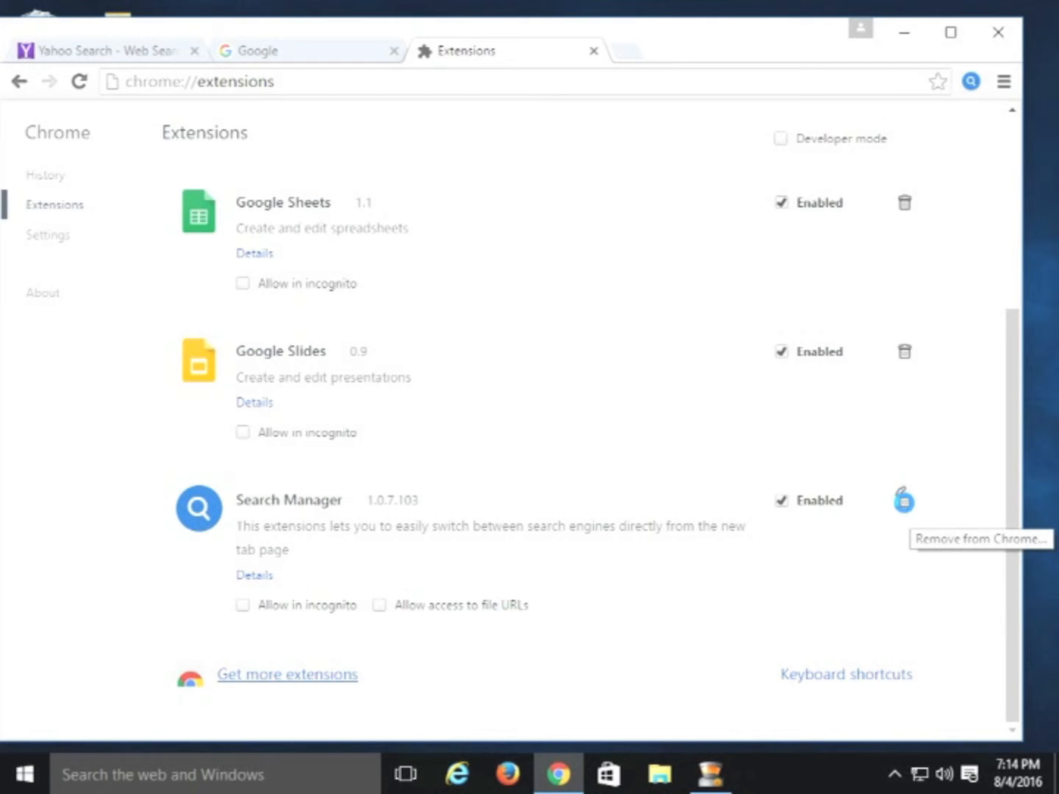
left_click(903, 500)
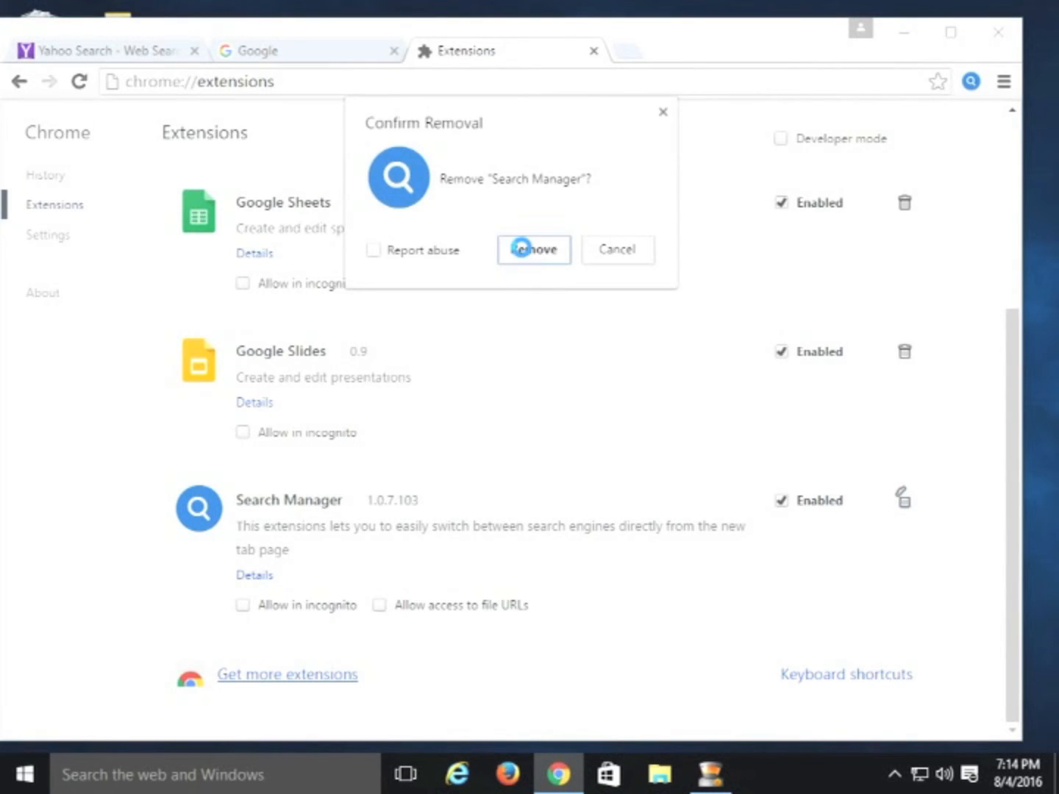
left_click(521, 248)
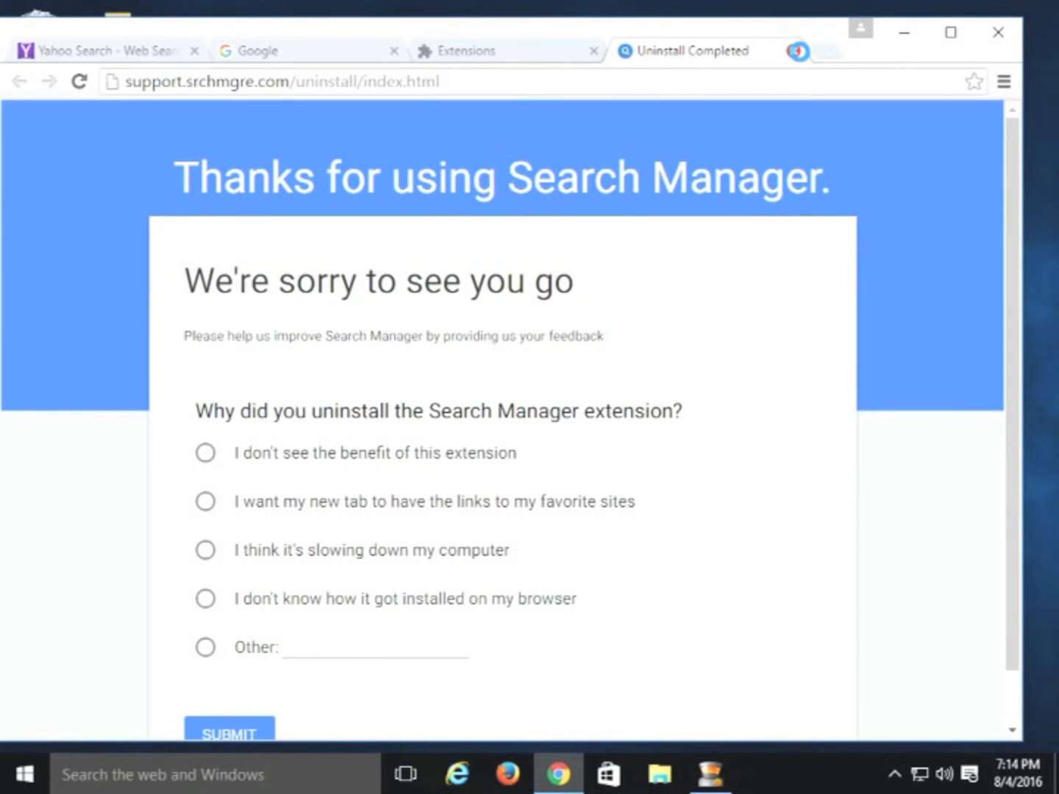
left_click(797, 50)
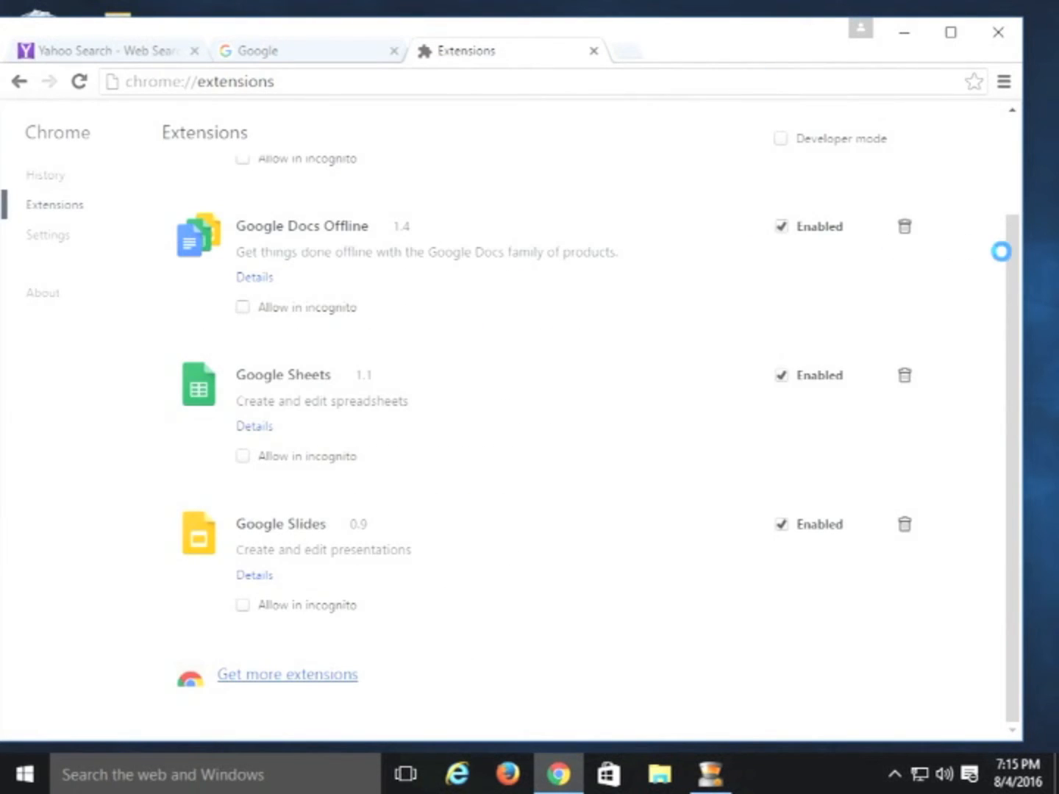
Delete the Yahoo Search entry from Chrome's startup pages in the On startup settings.
left_click_drag(1007, 263, 1022, 146)
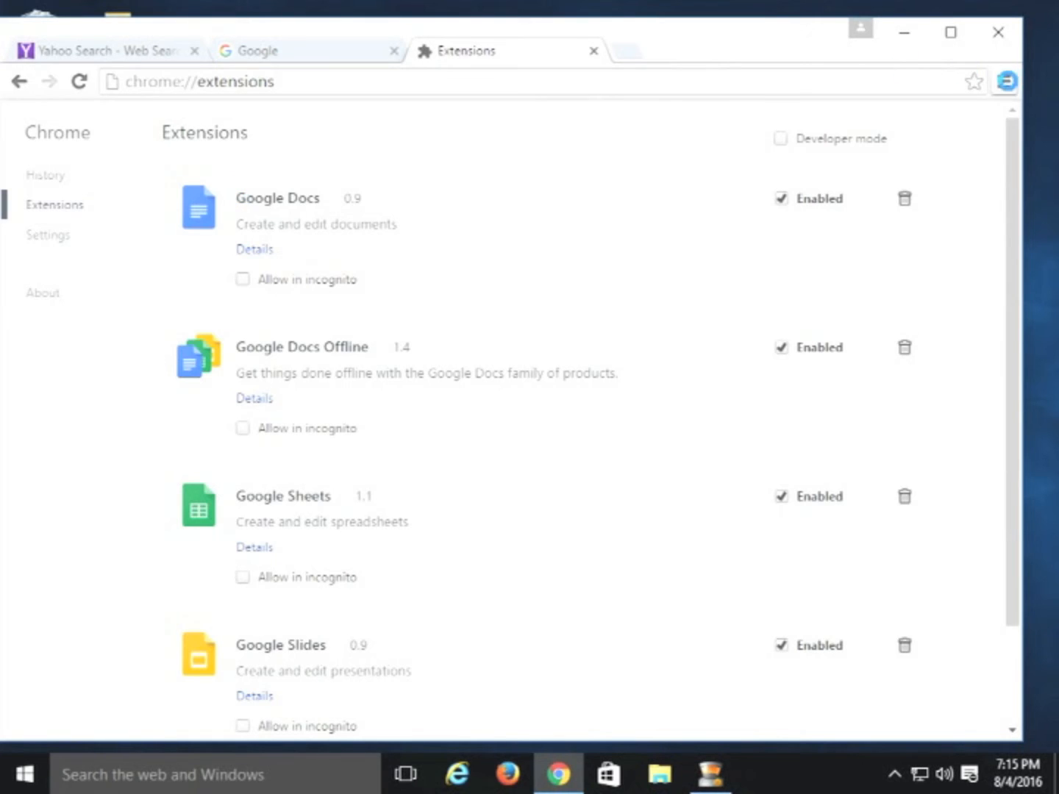
left_click(1007, 81)
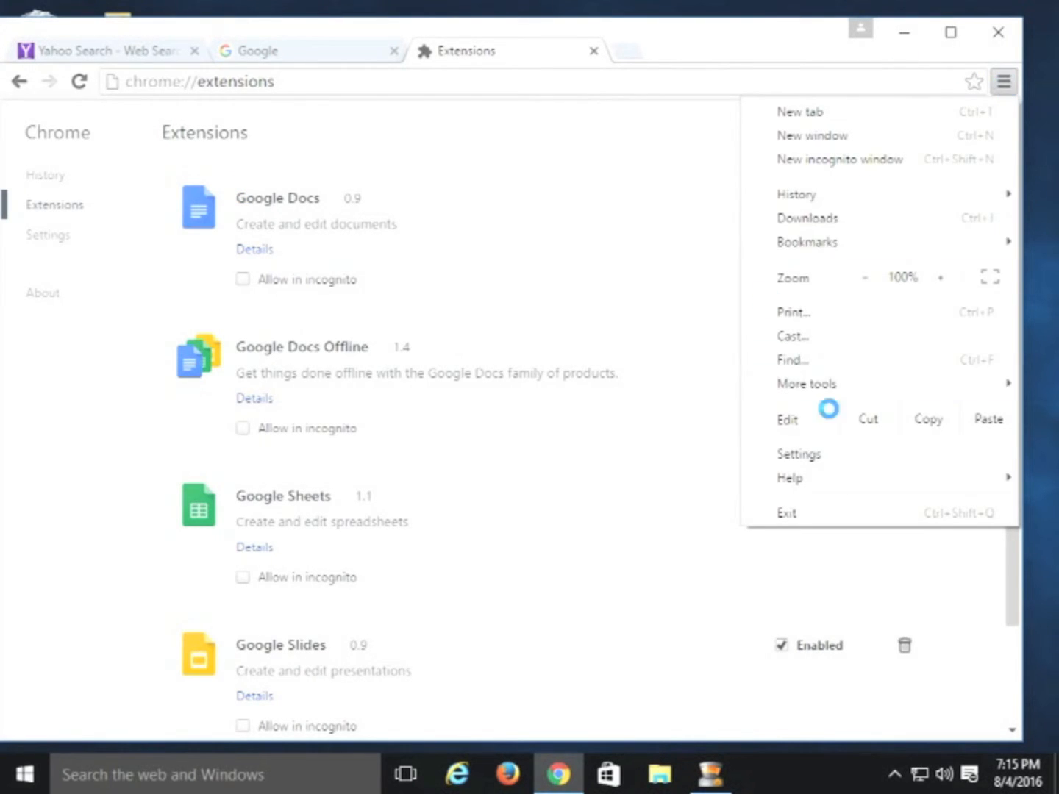
left_click(819, 453)
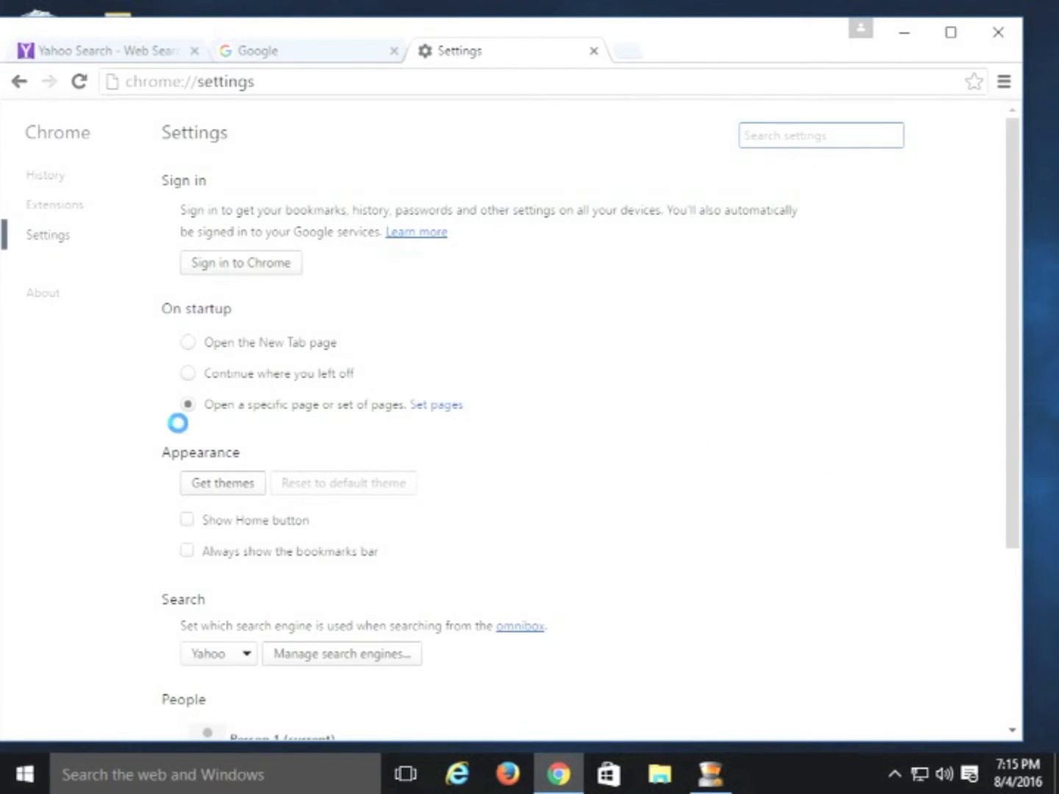
left_click(440, 403)
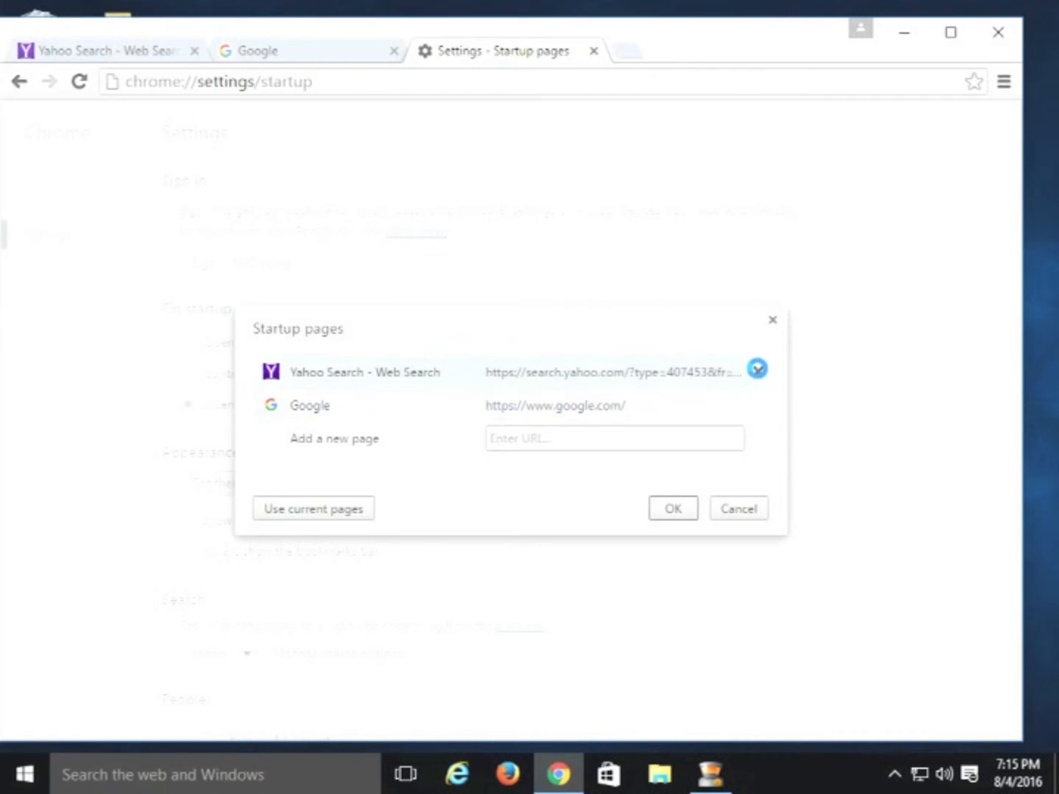
left_click(757, 369)
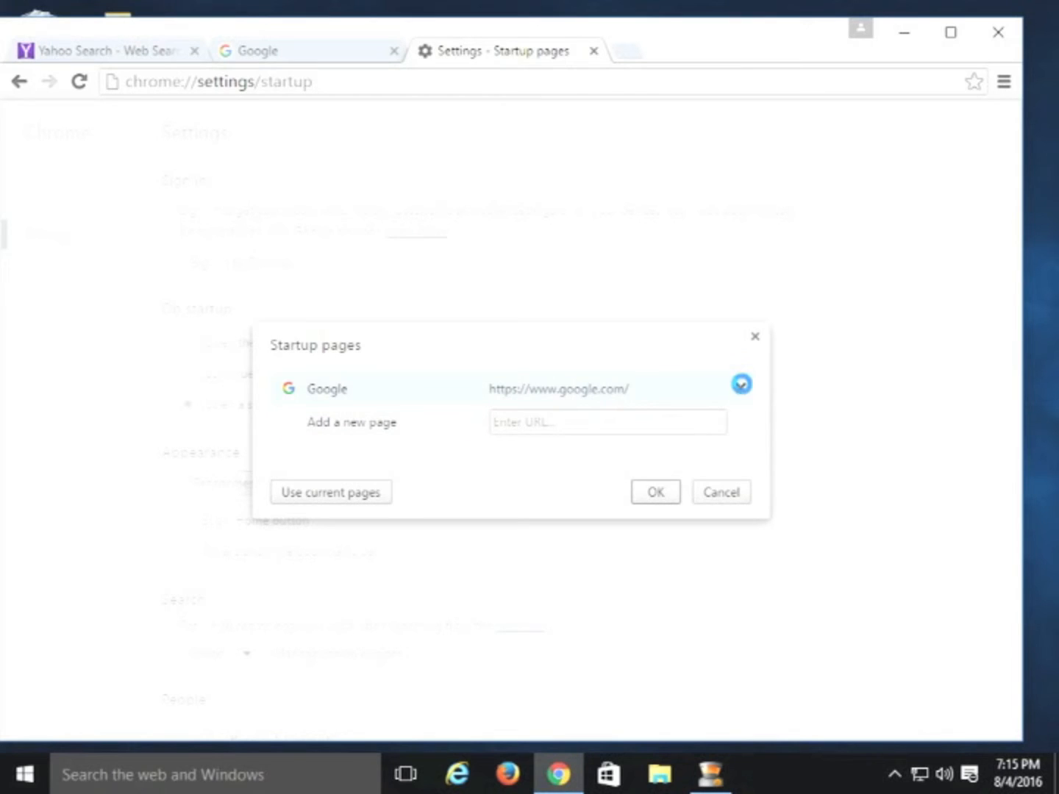
left_click(680, 383)
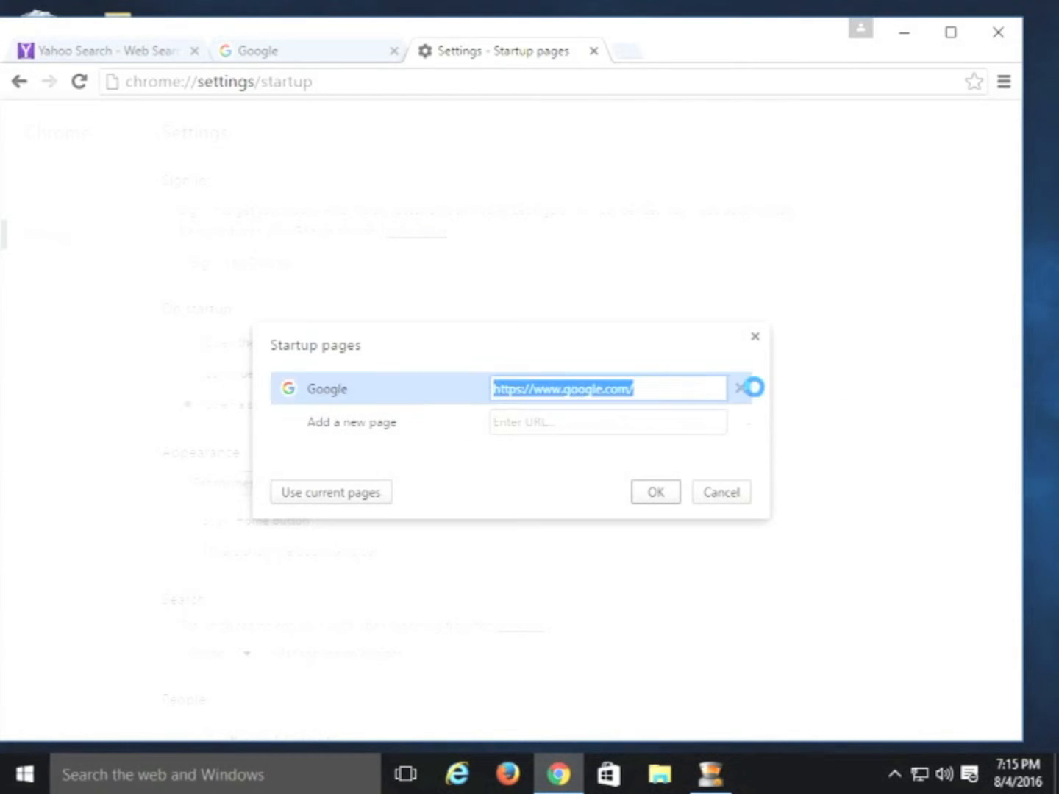
left_click(744, 388)
left_click(598, 378)
type("www")
left_click(579, 411)
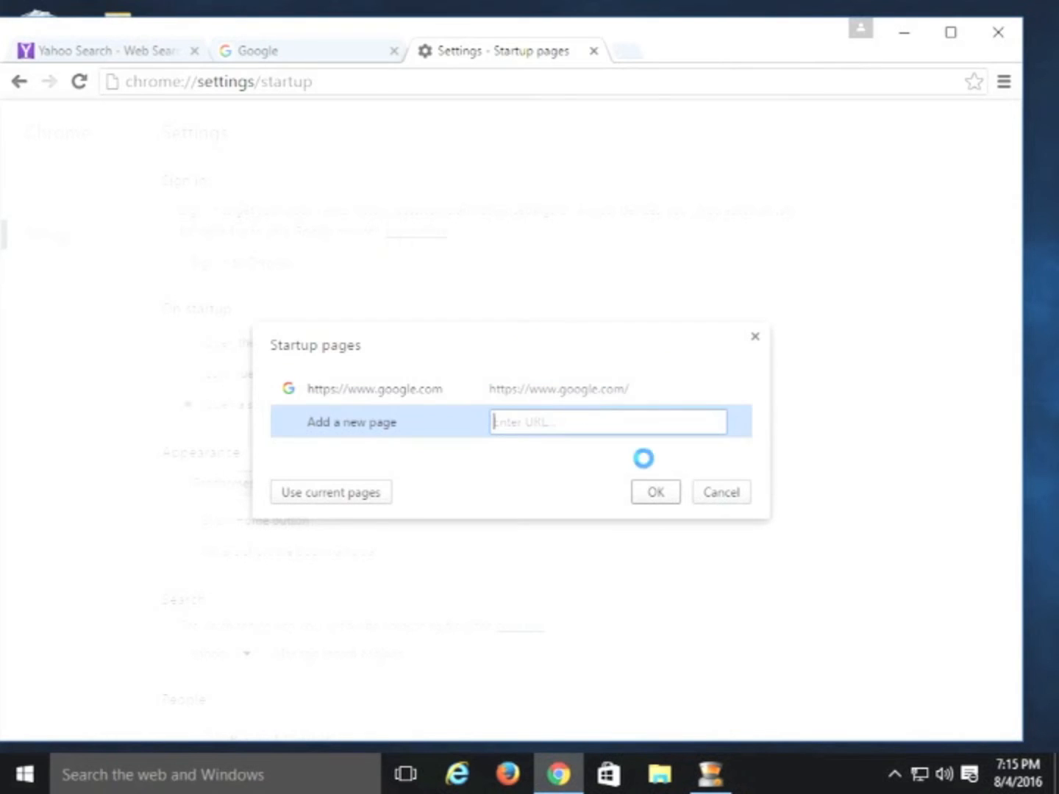
left_click(638, 490)
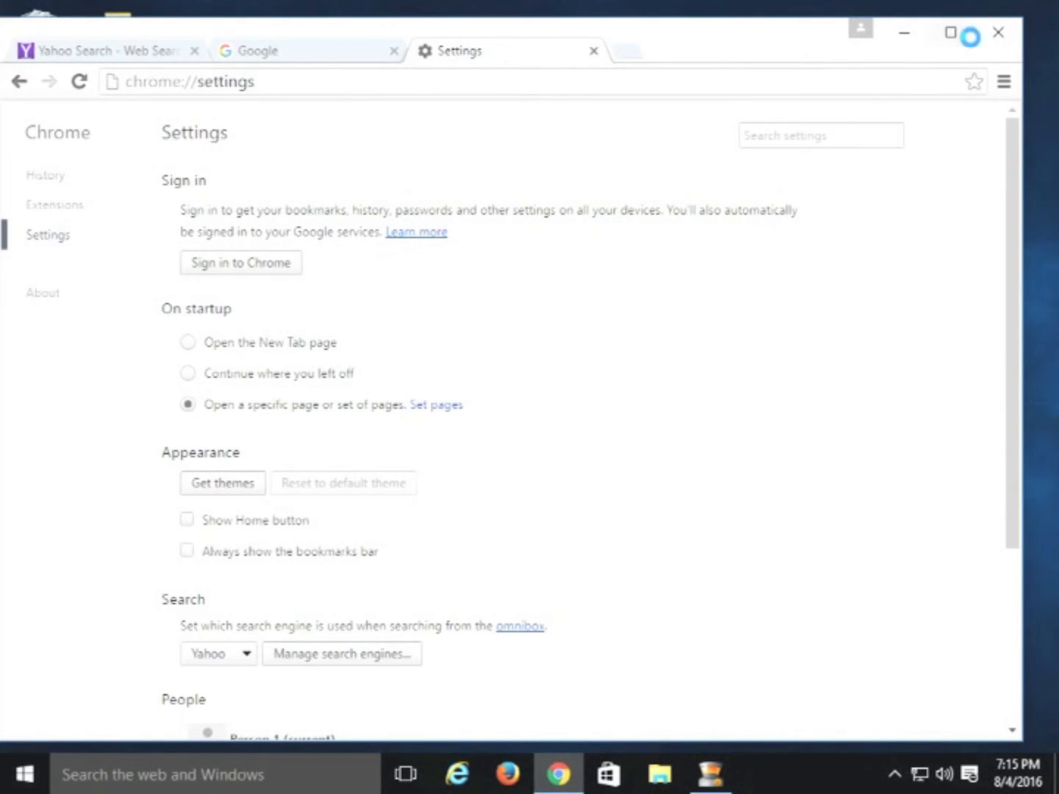
left_click(1005, 35)
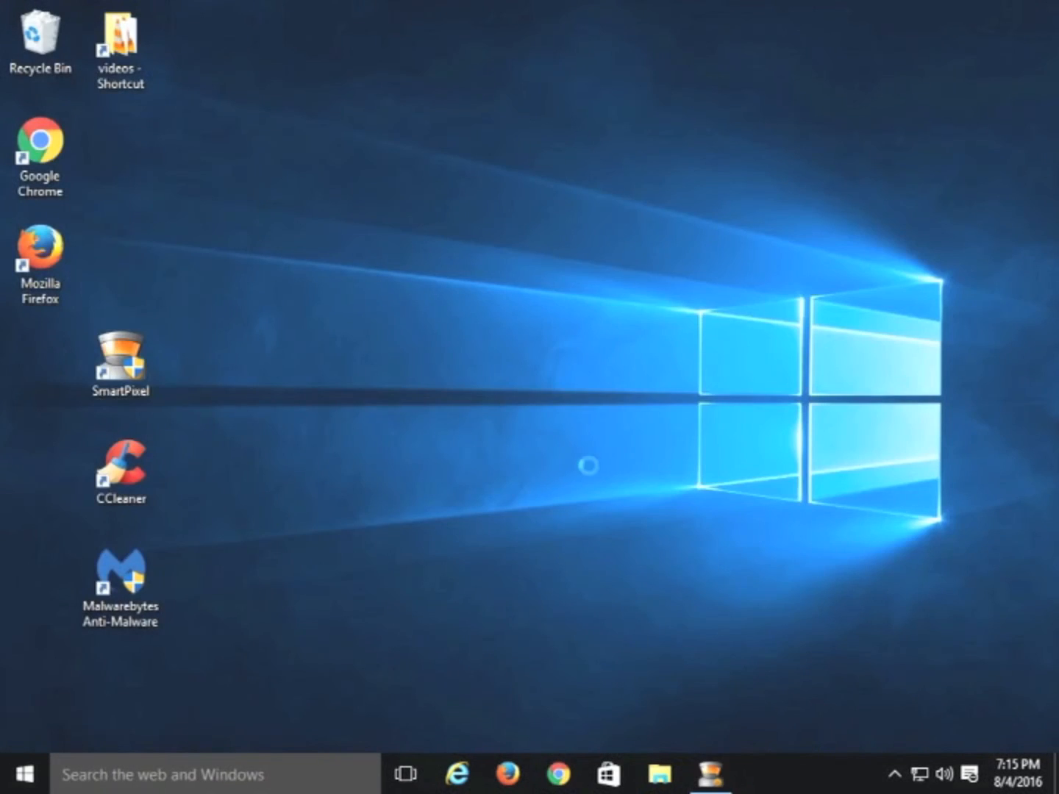
left_click(558, 772)
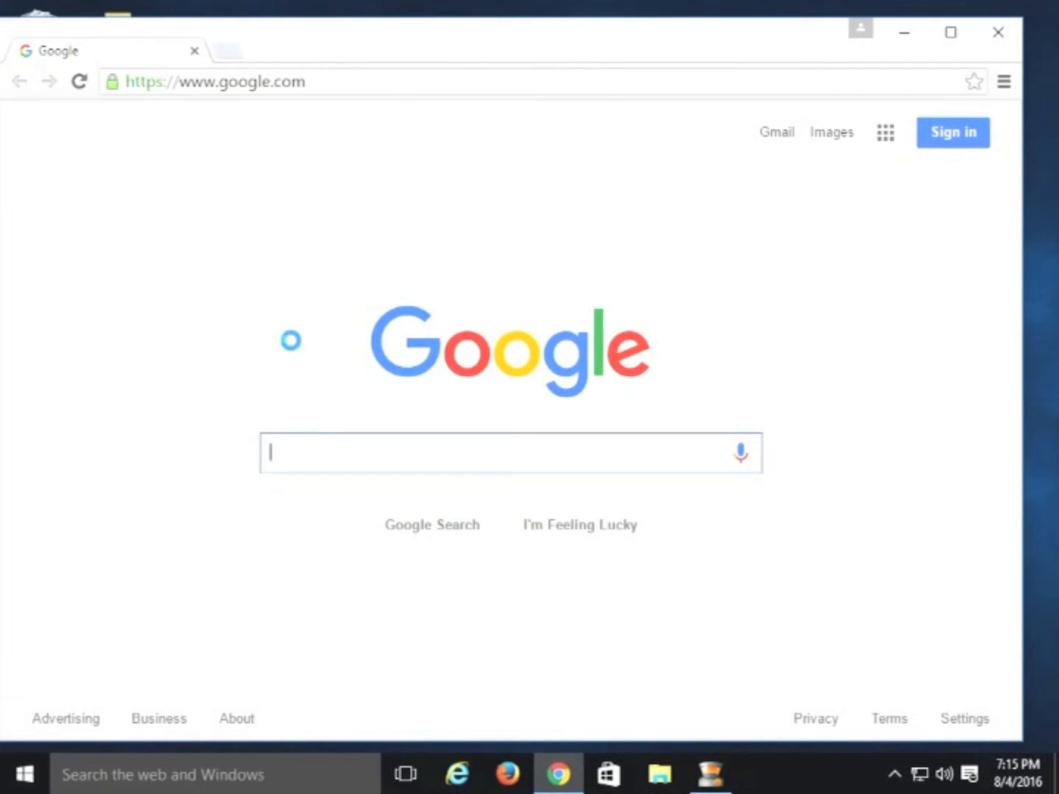
Test Chrome by searching Google for "test", browsing several Wikipedia pages and the Wikipedia Store, and close the browser.
type("test")
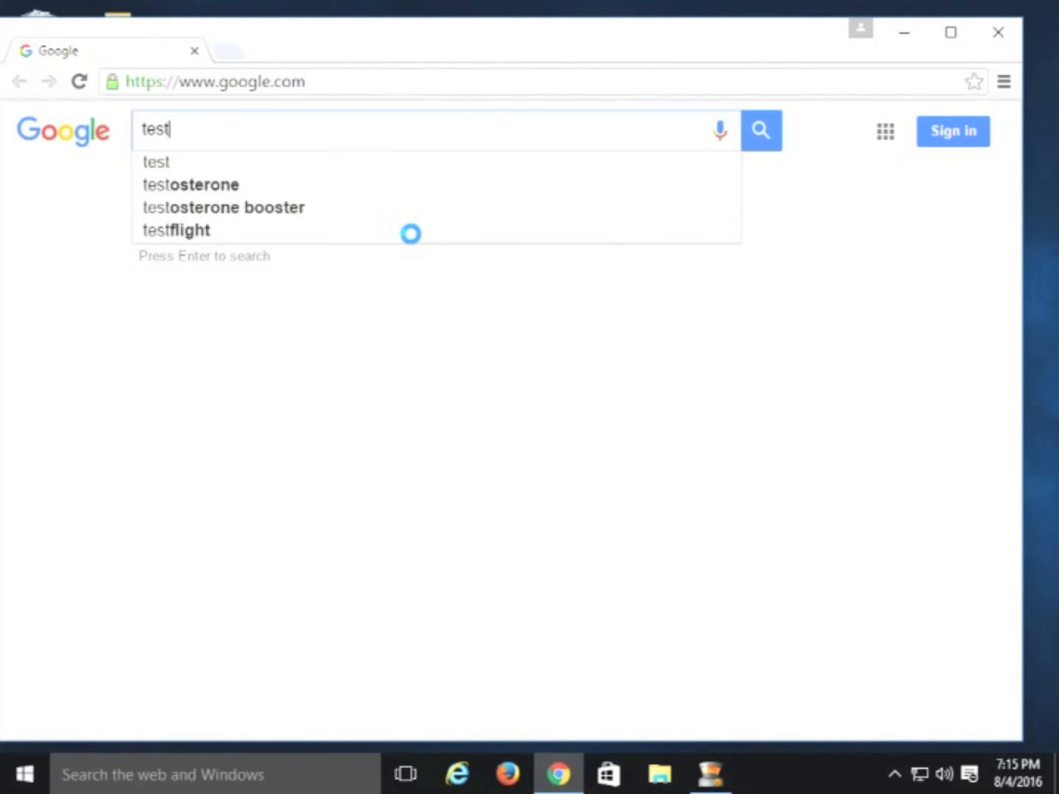
key("Return")
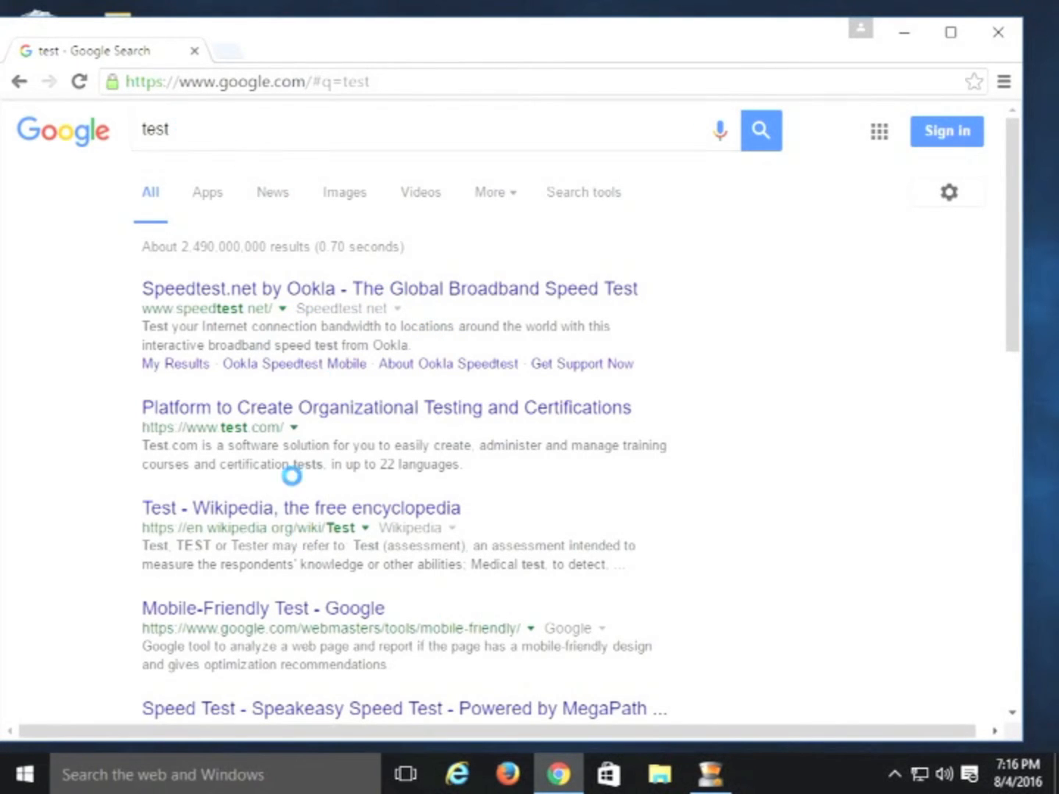
left_click(233, 507)
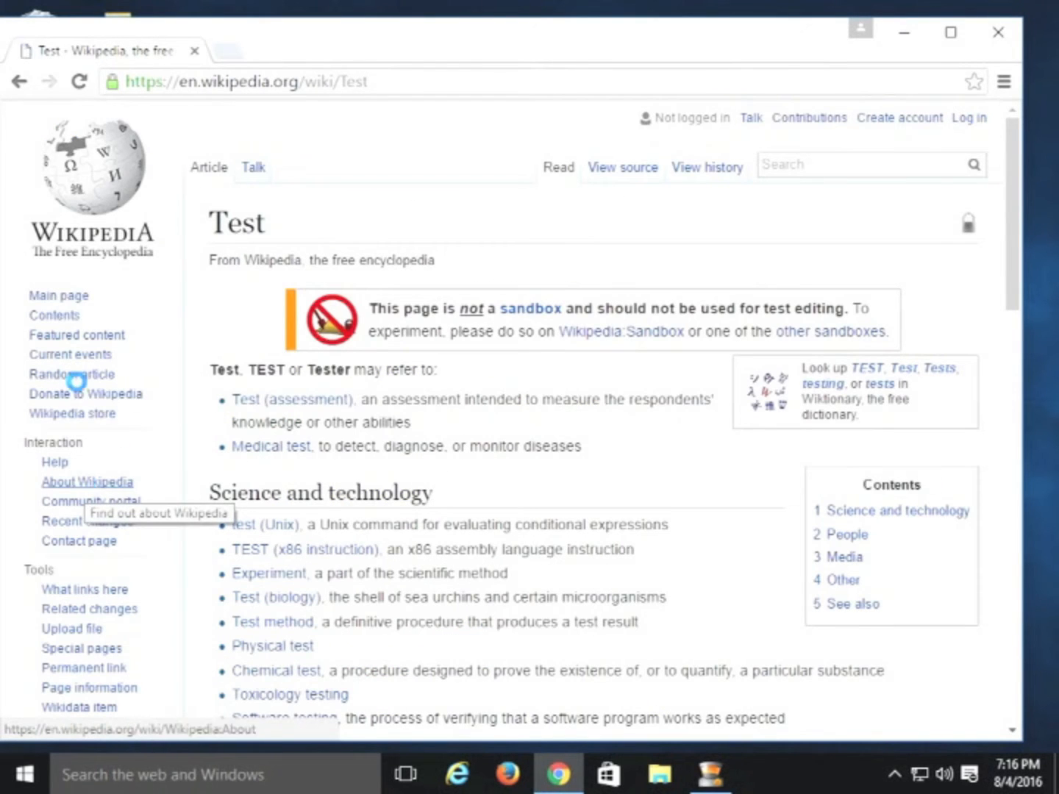
left_click(76, 294)
left_click(76, 337)
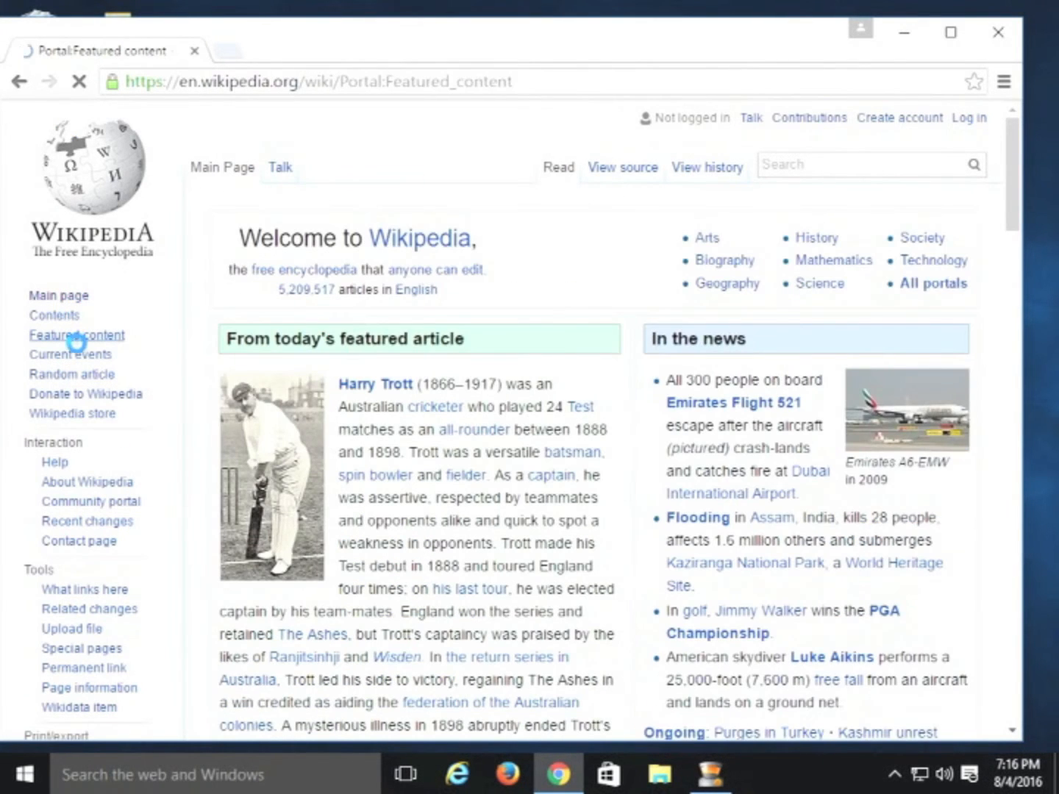
left_click(73, 410)
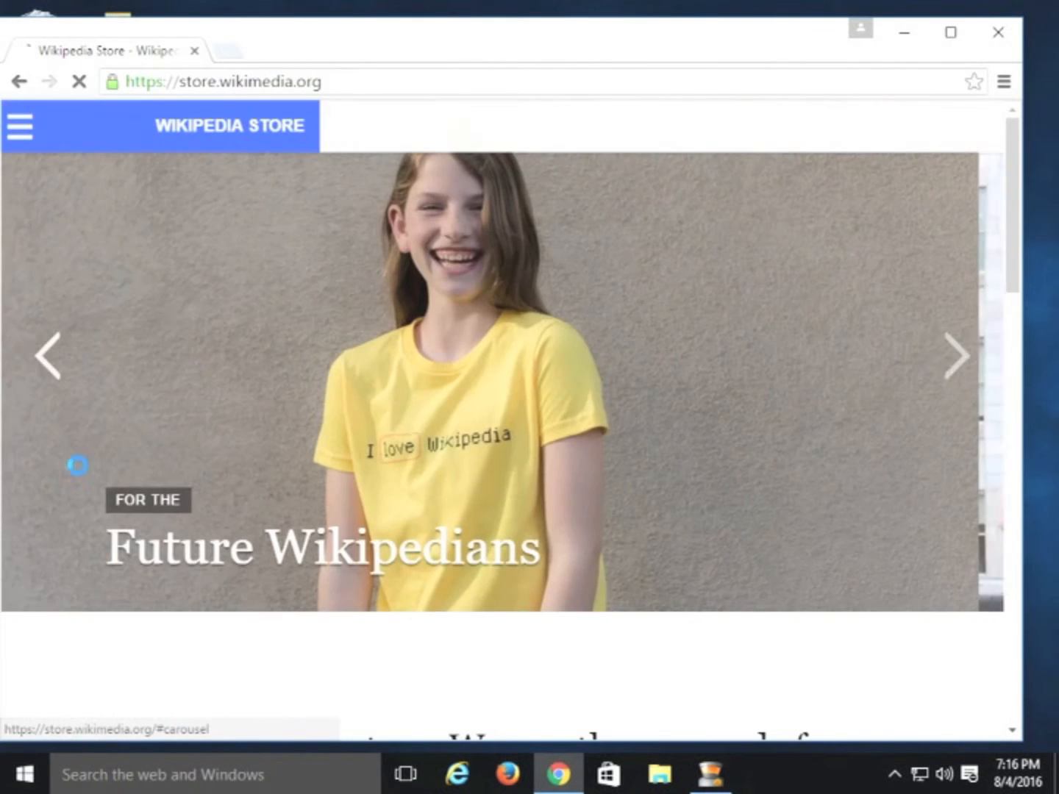
left_click(999, 33)
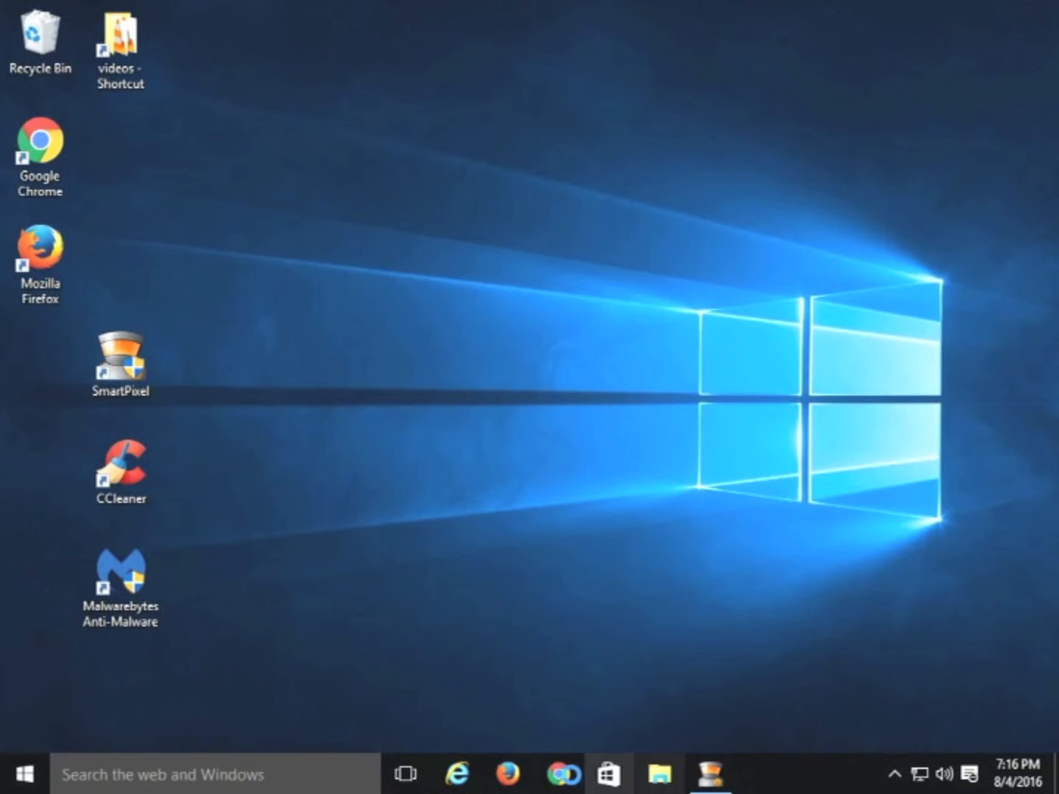
Switch to Firefox and disable the RoboForm Toolbar extension in its add-ons manager.
left_click(507, 773)
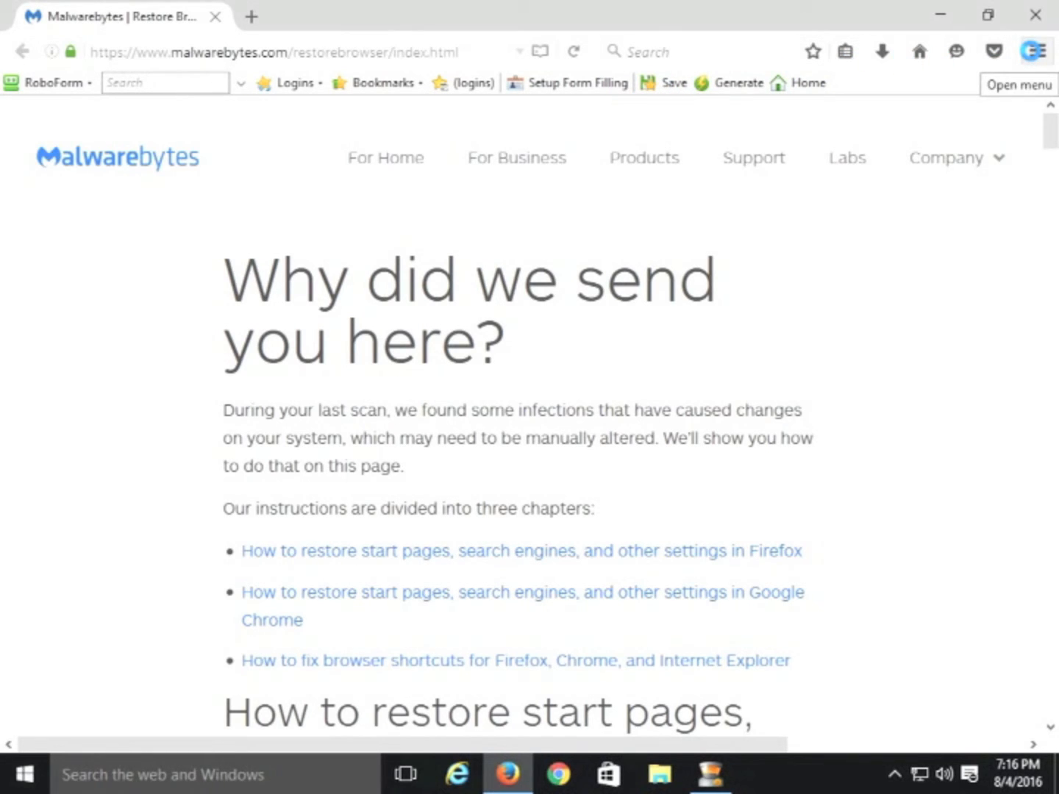
left_click(1033, 51)
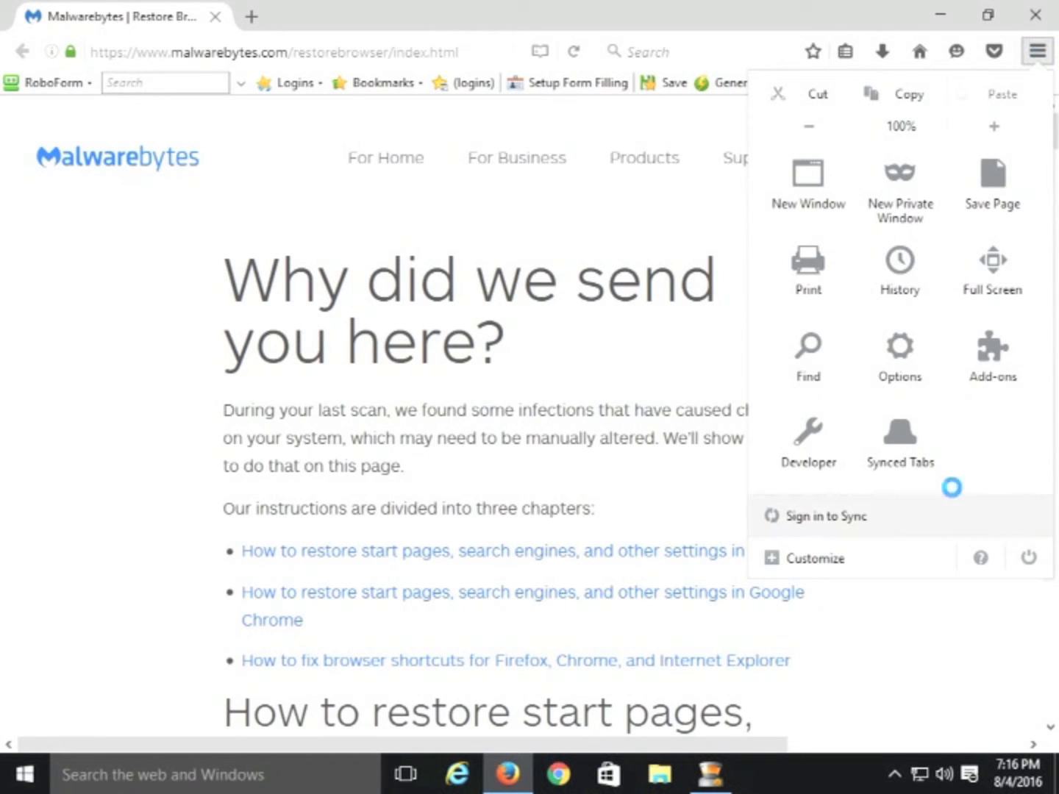
left_click(985, 360)
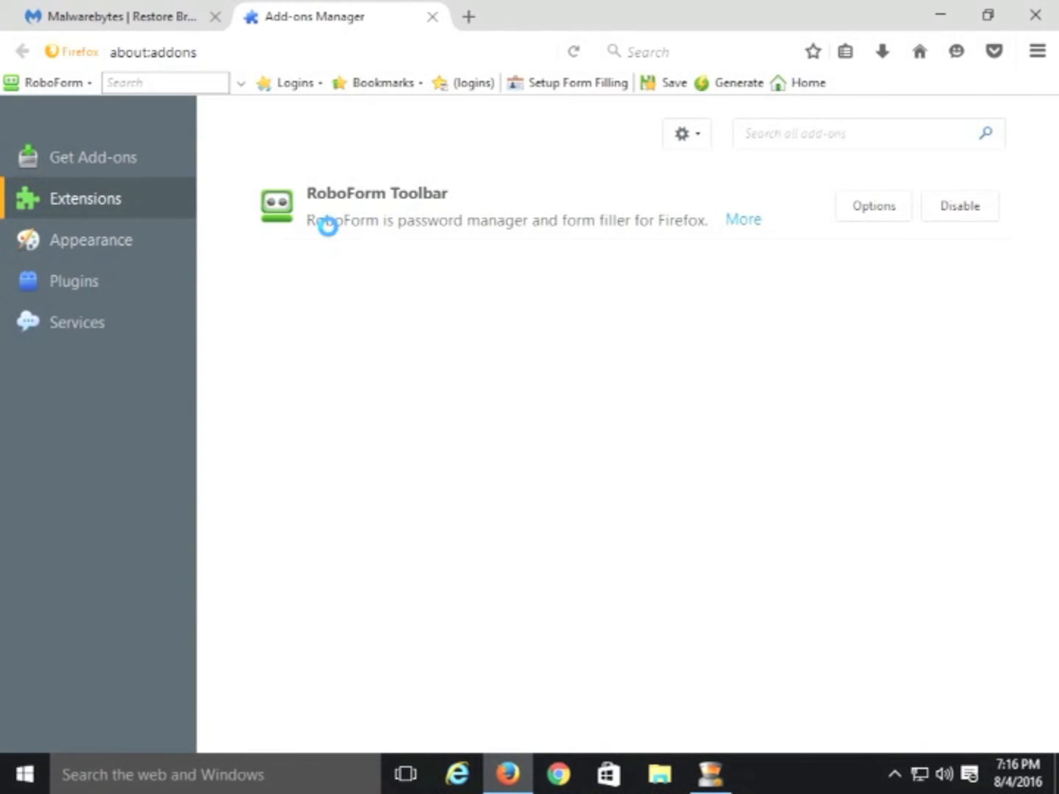
left_click(948, 208)
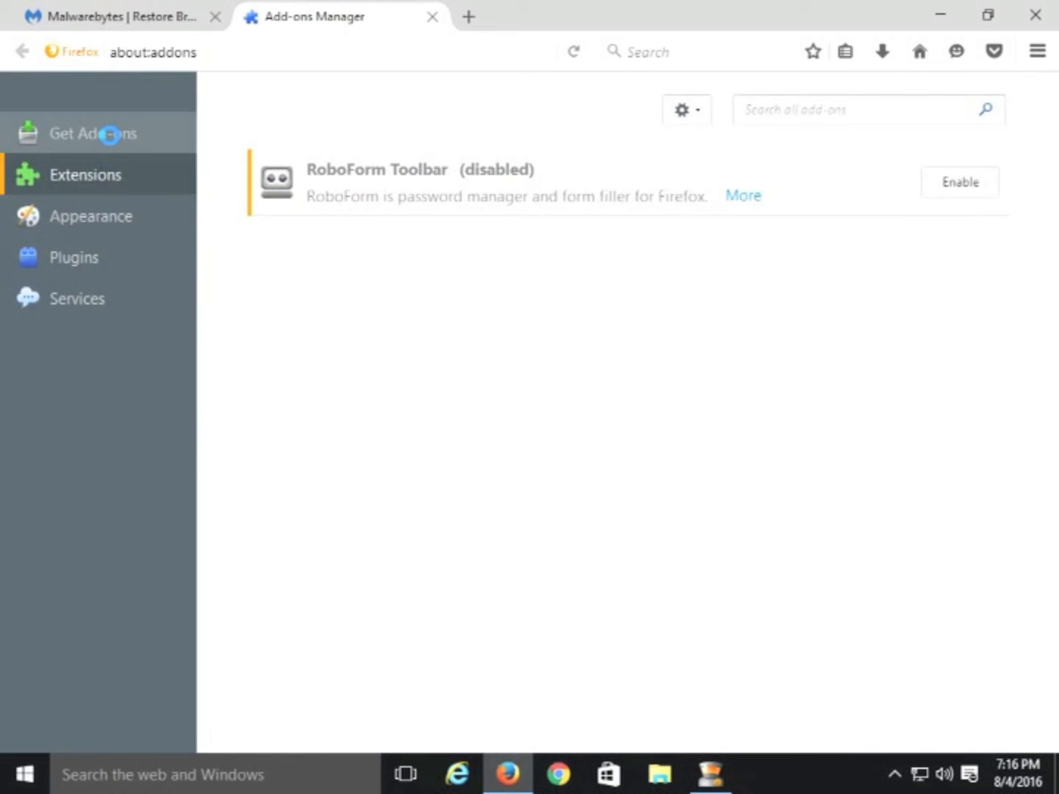
Review Firefox's suggested add-ons and installed plugins, checking the activation choices for the NVIDIA 3D Vision plugin.
left_click(110, 135)
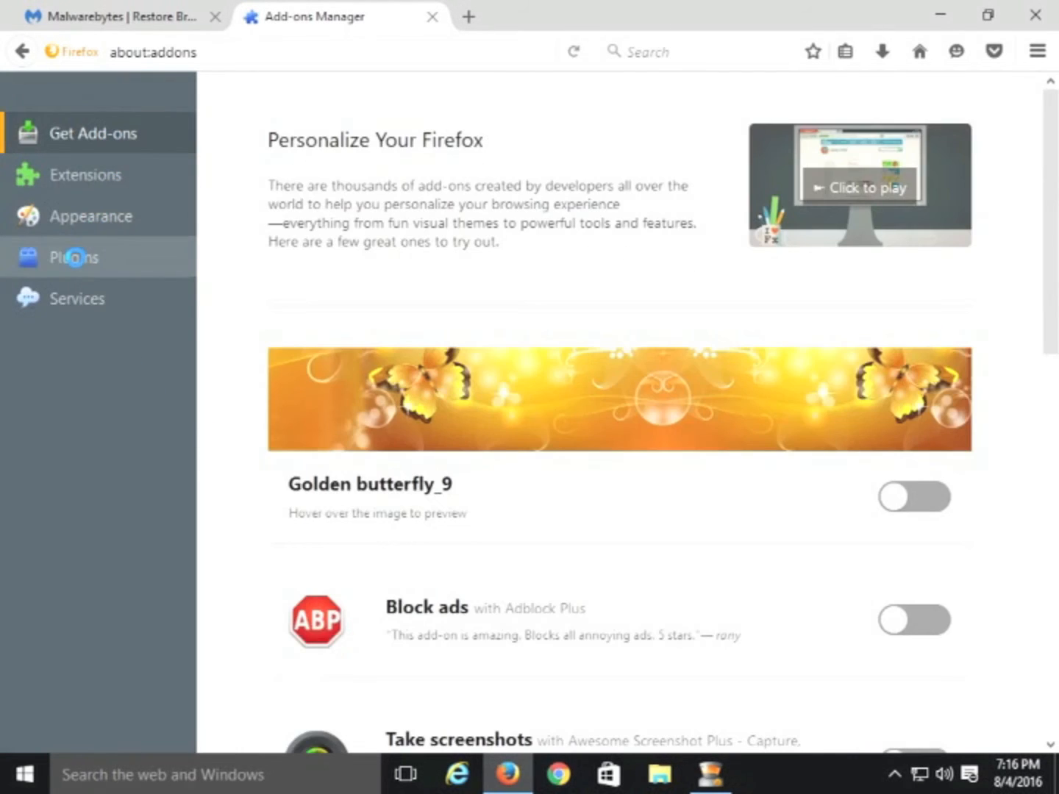
left_click(74, 257)
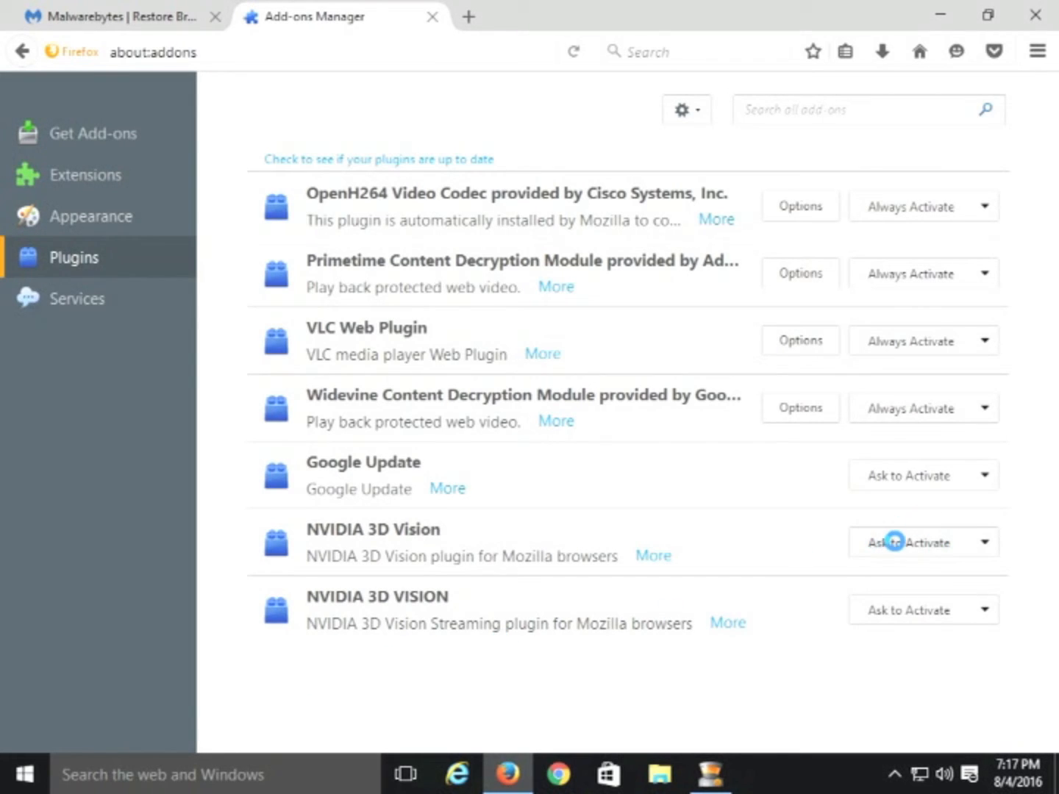
left_click(894, 540)
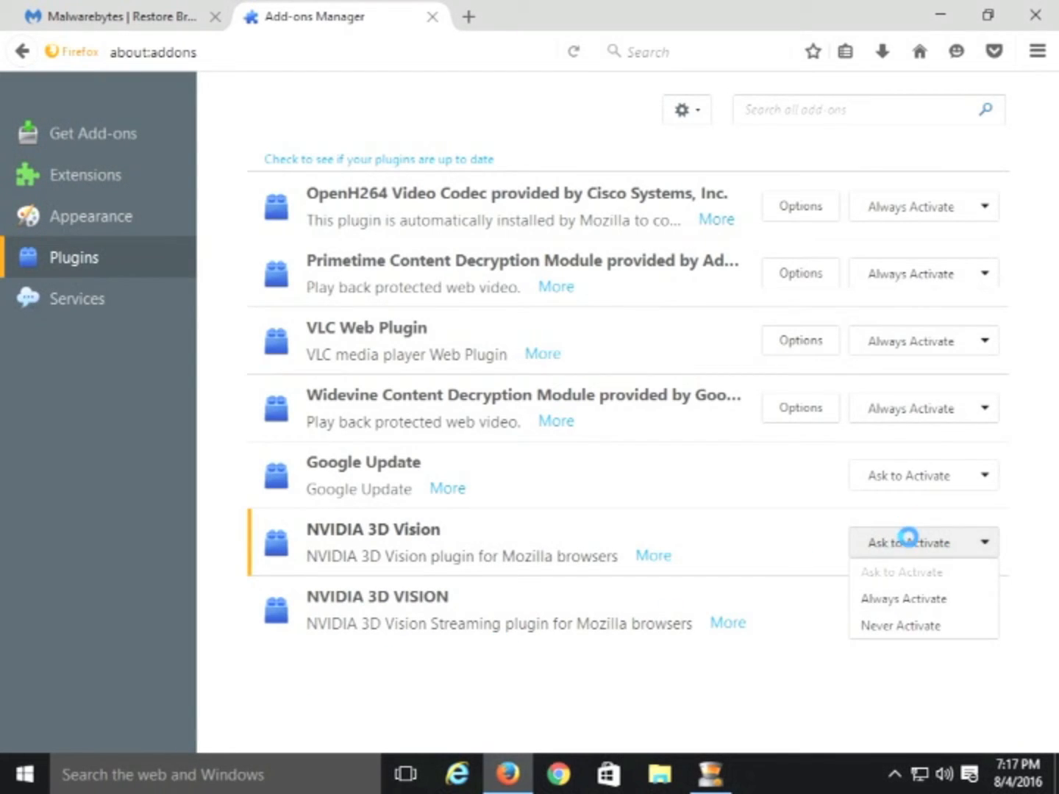
left_click(831, 666)
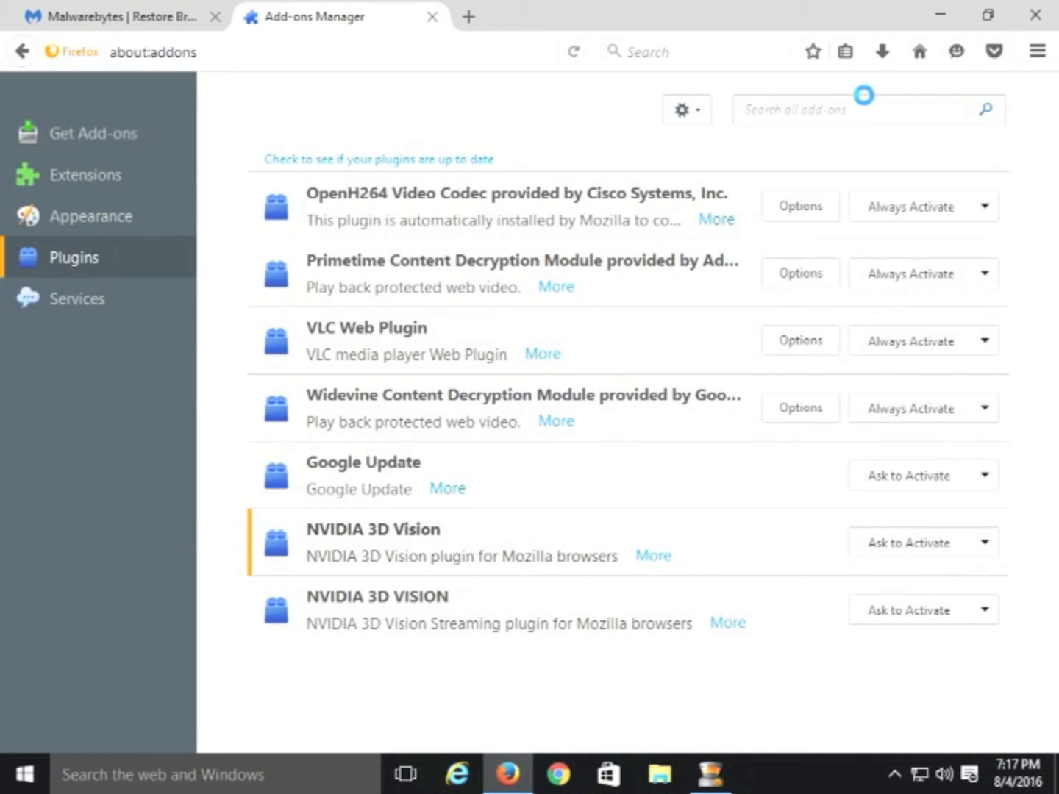
left_click(1037, 51)
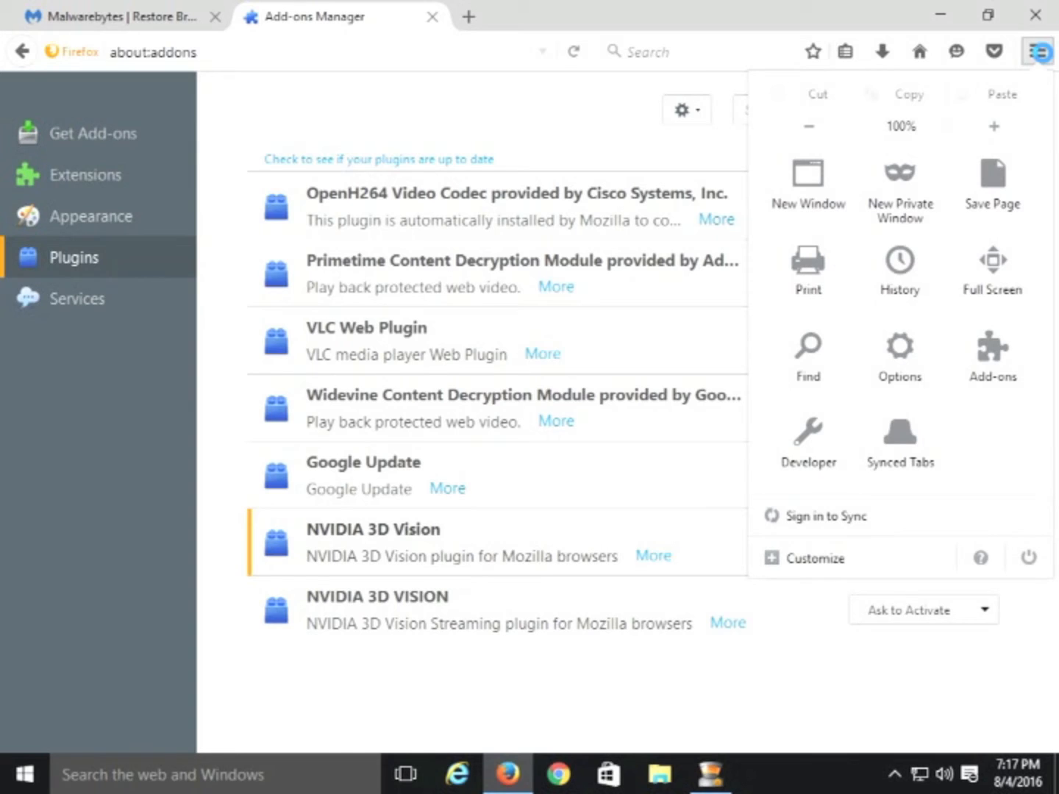
left_click(911, 355)
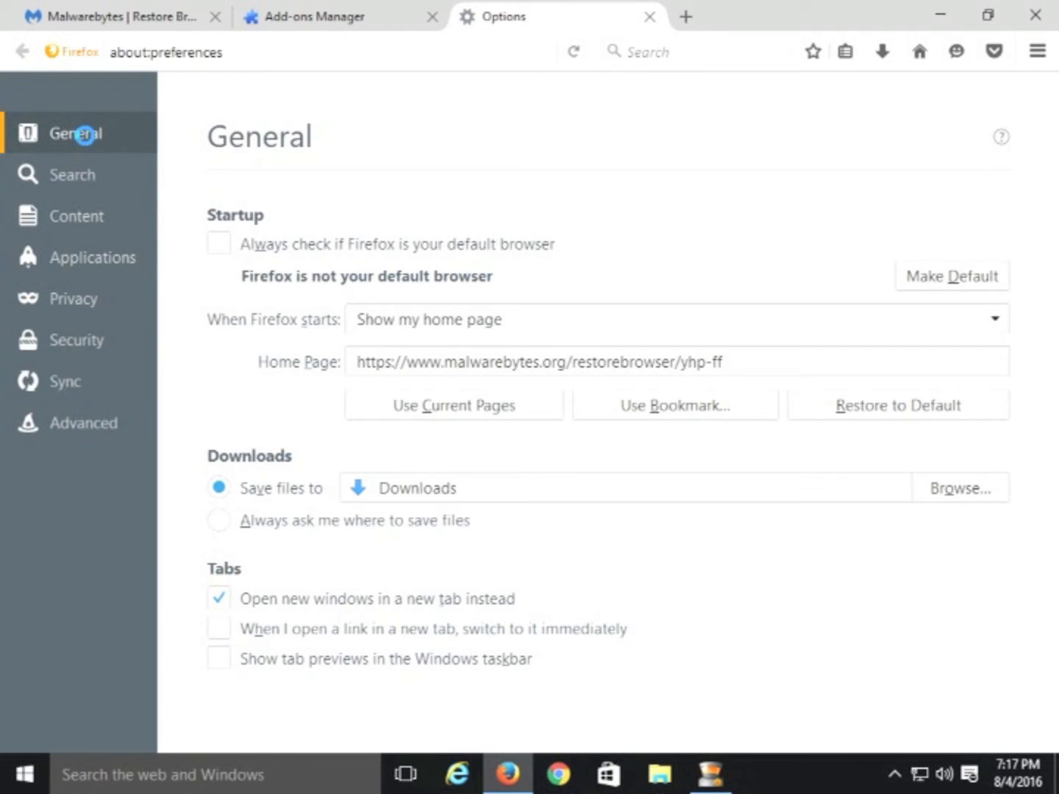
left_click_drag(827, 361, 248, 335)
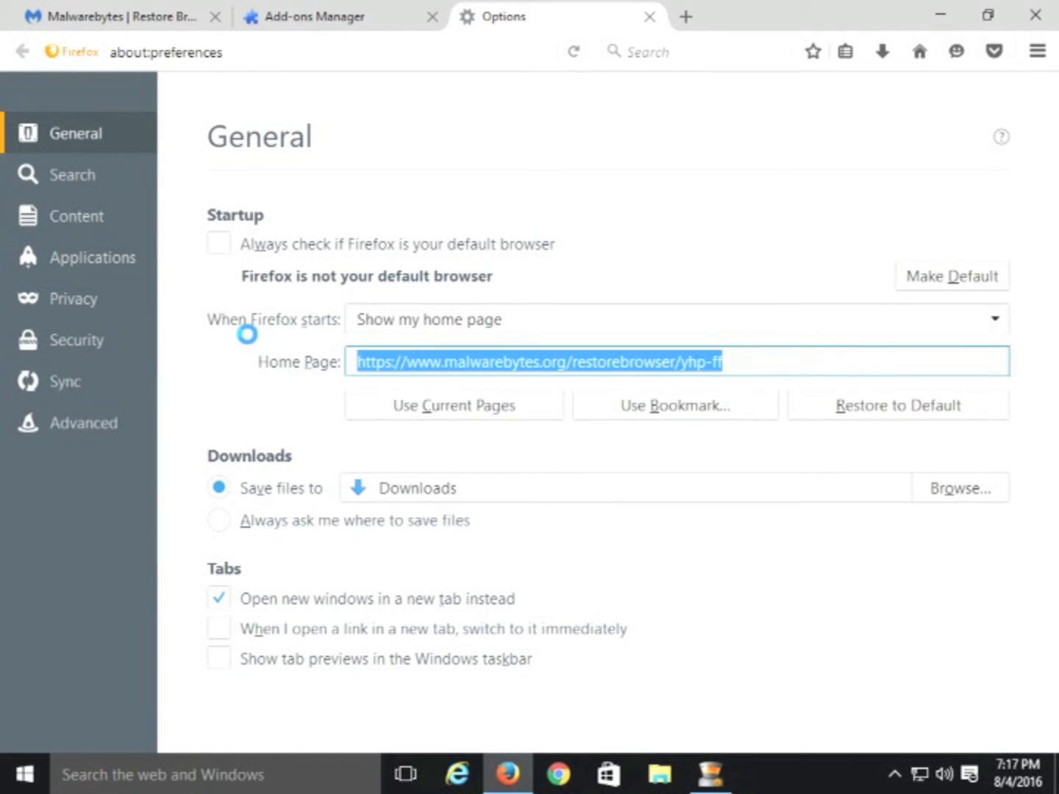
type("ww")
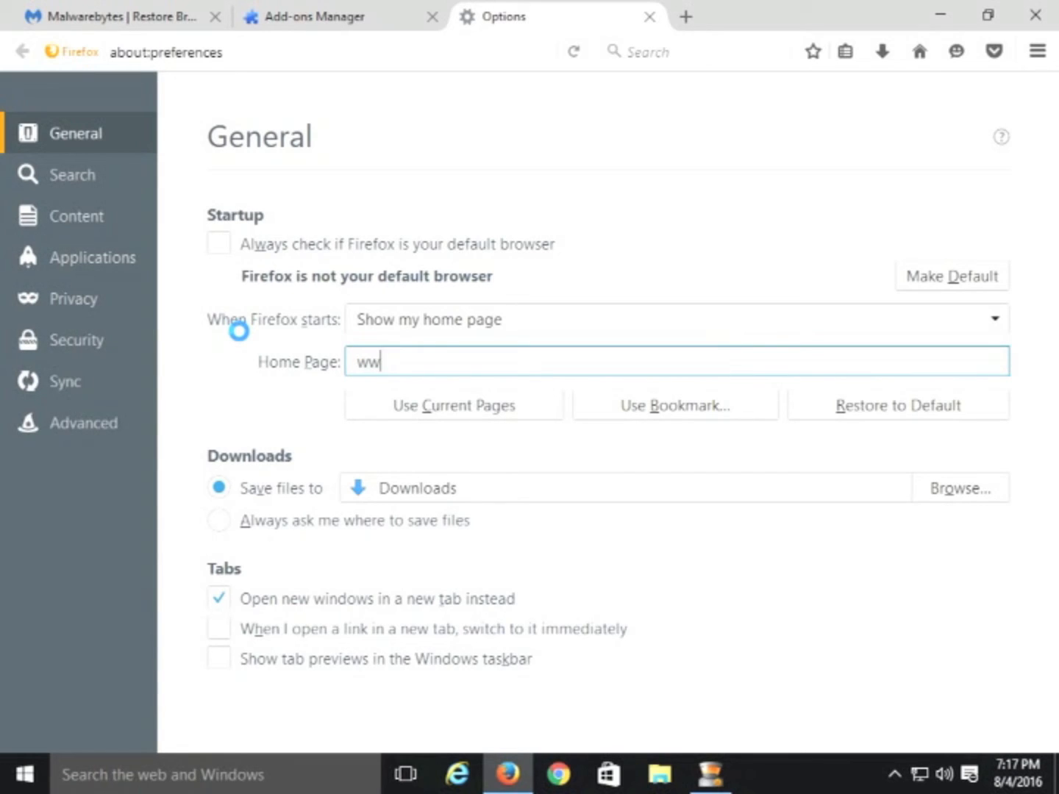
type("w.")
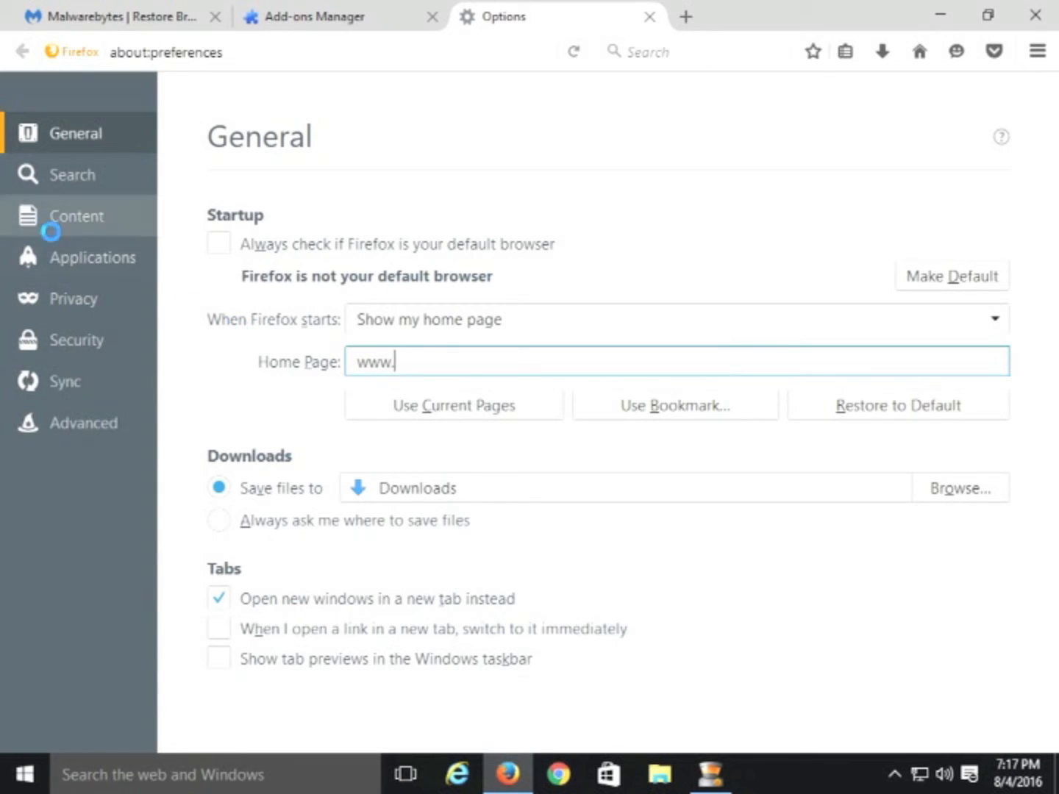
type("google")
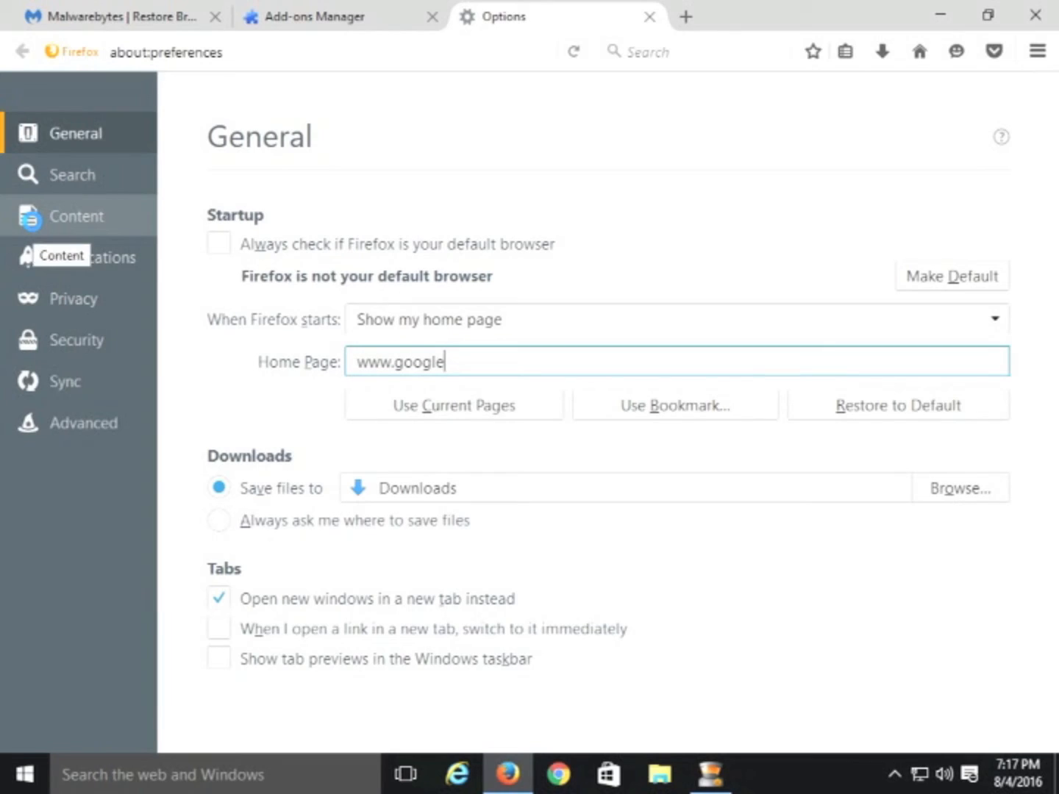
type(".com")
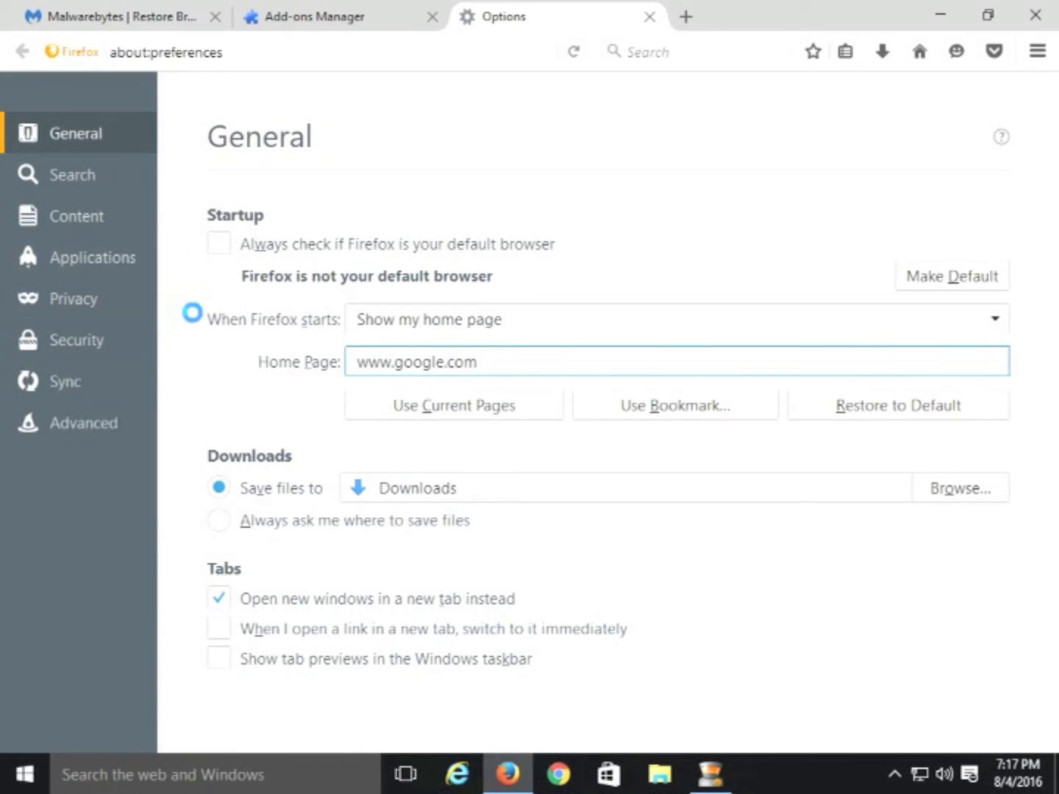
Set Firefox's default search engine to Google and restart the browser, closing all open tabs.
left_click(63, 174)
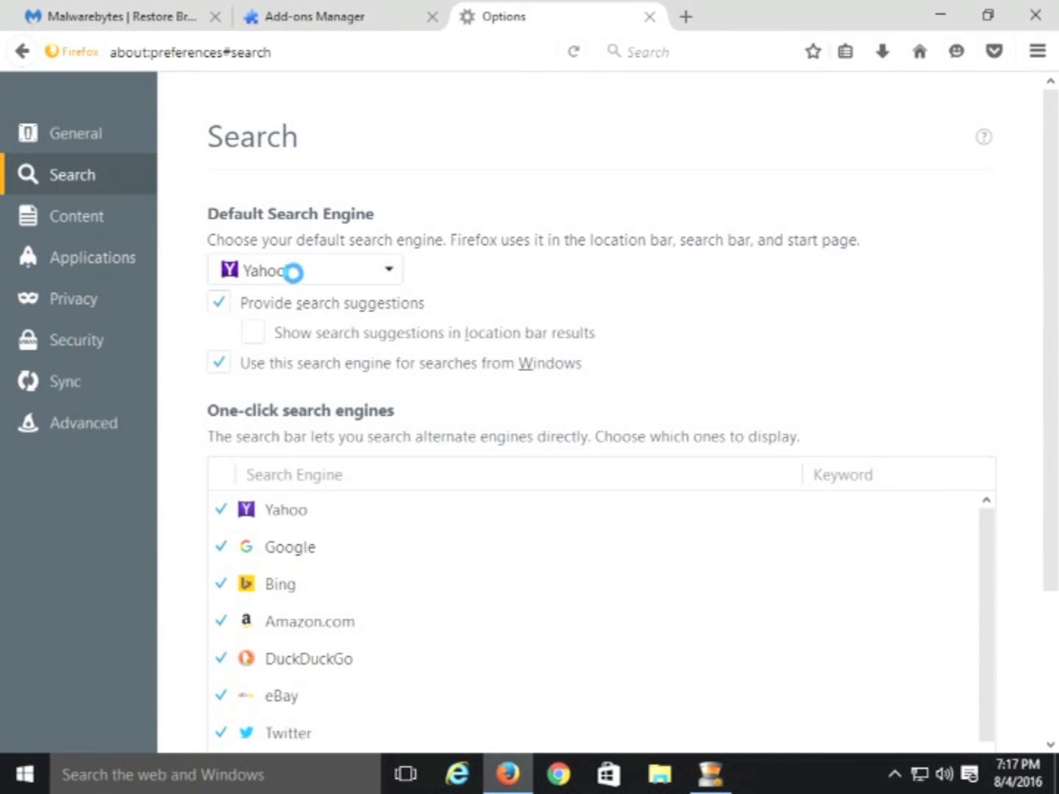
left_click(289, 271)
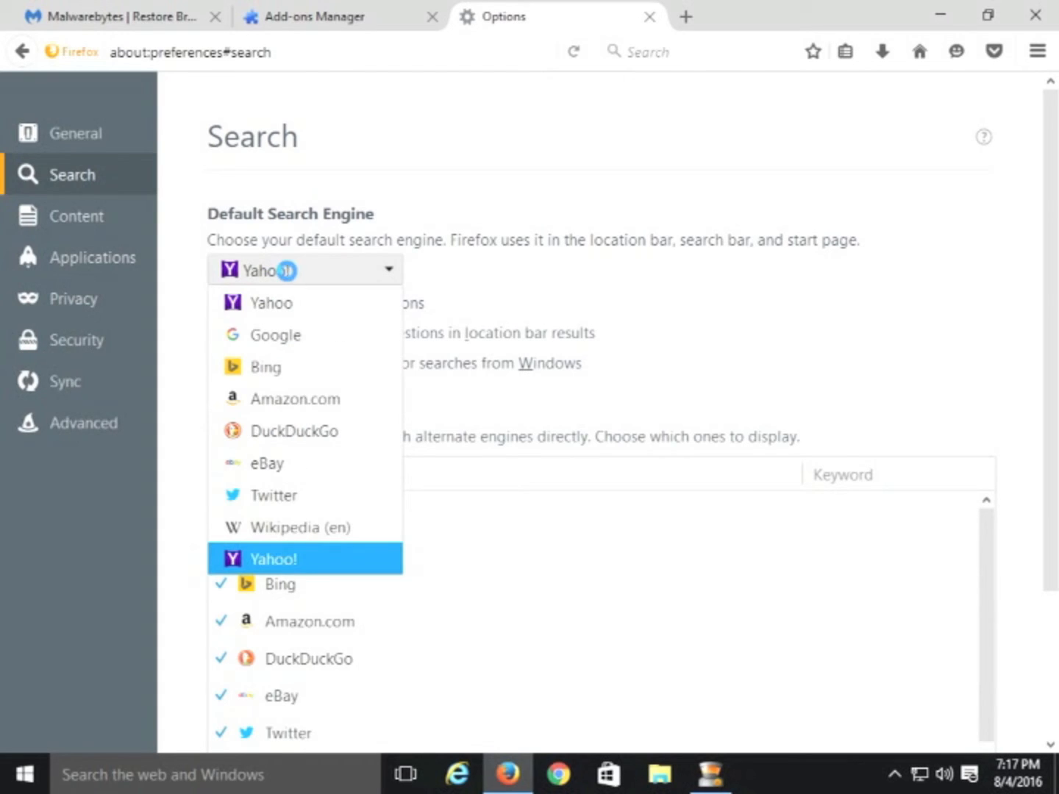
left_click(308, 340)
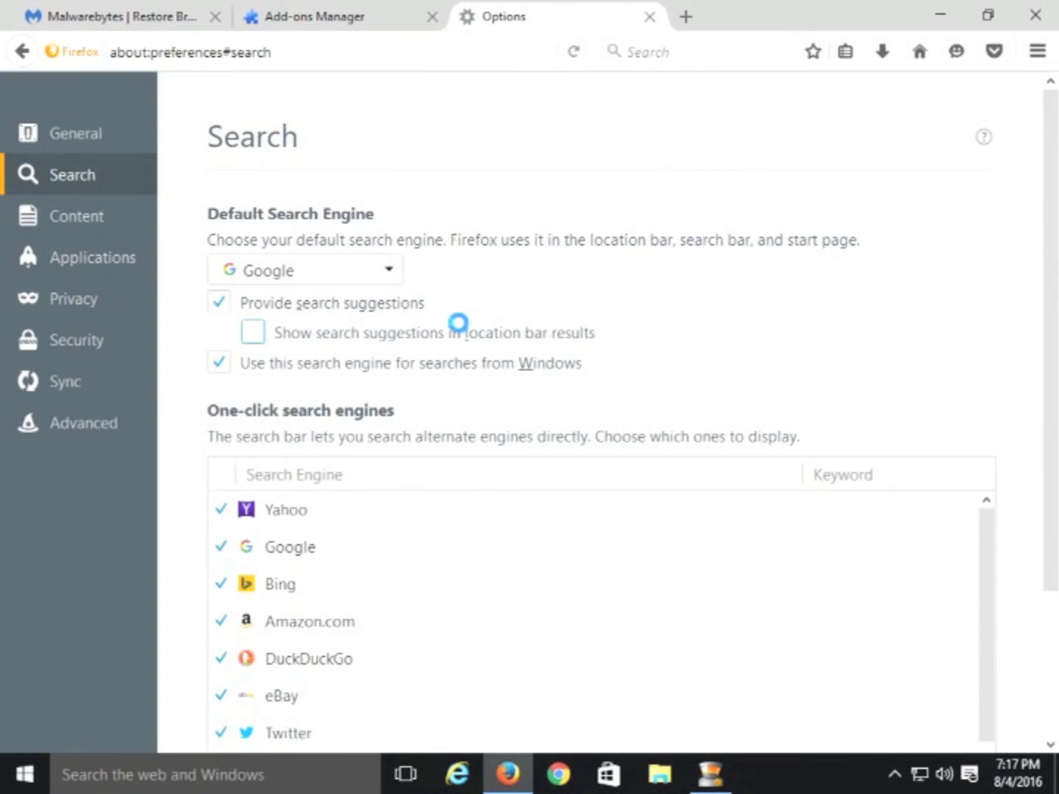
left_click(1039, 10)
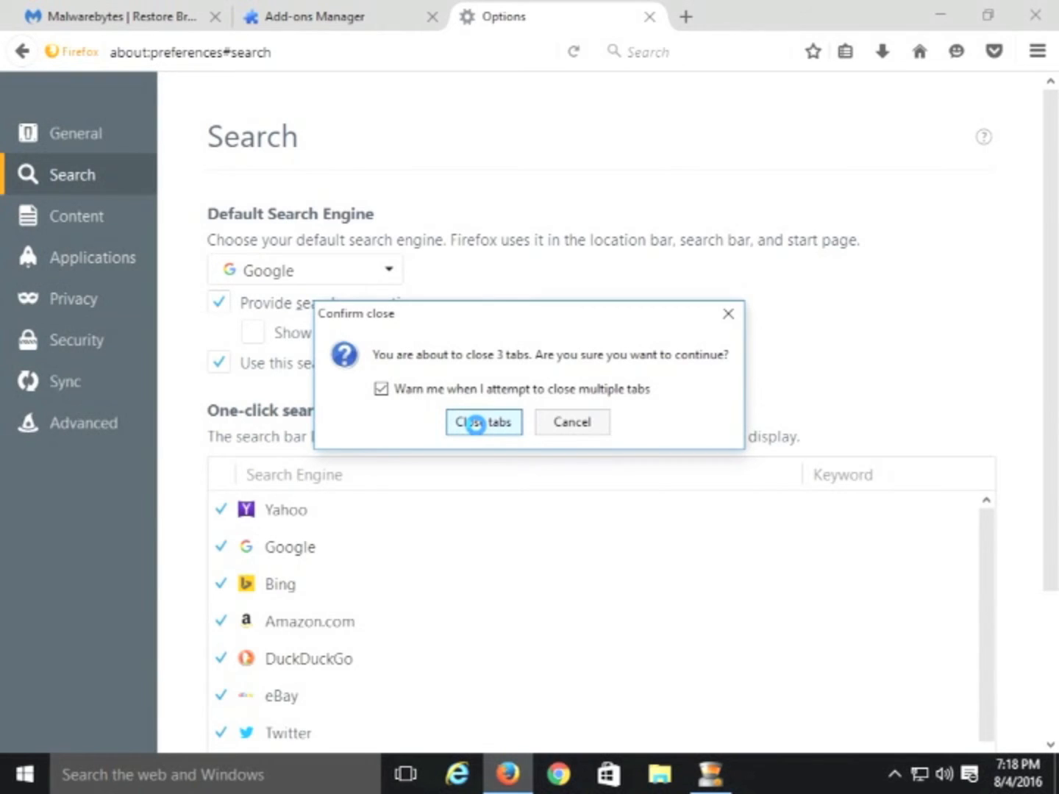
left_click(476, 423)
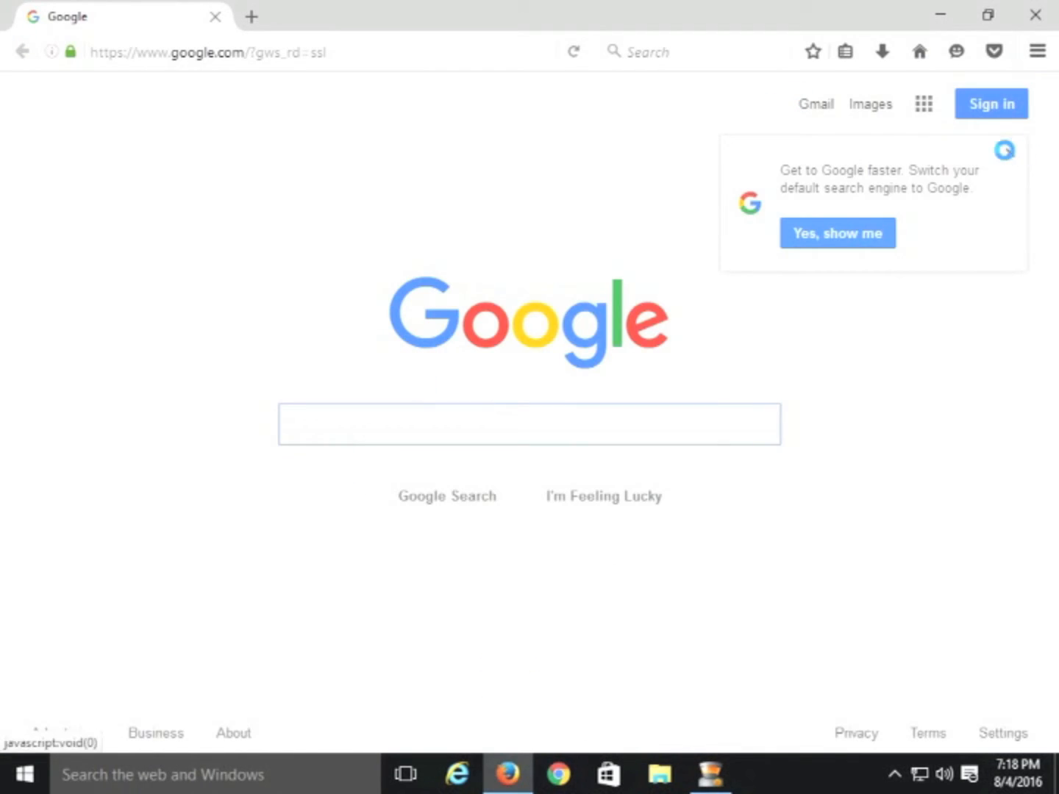
Test Firefox by dismissing Google's search engine prompt, searching for "test" and browsing the Speakeasy Speed Test site.
left_click(1004, 150)
left_click(436, 423)
type("test")
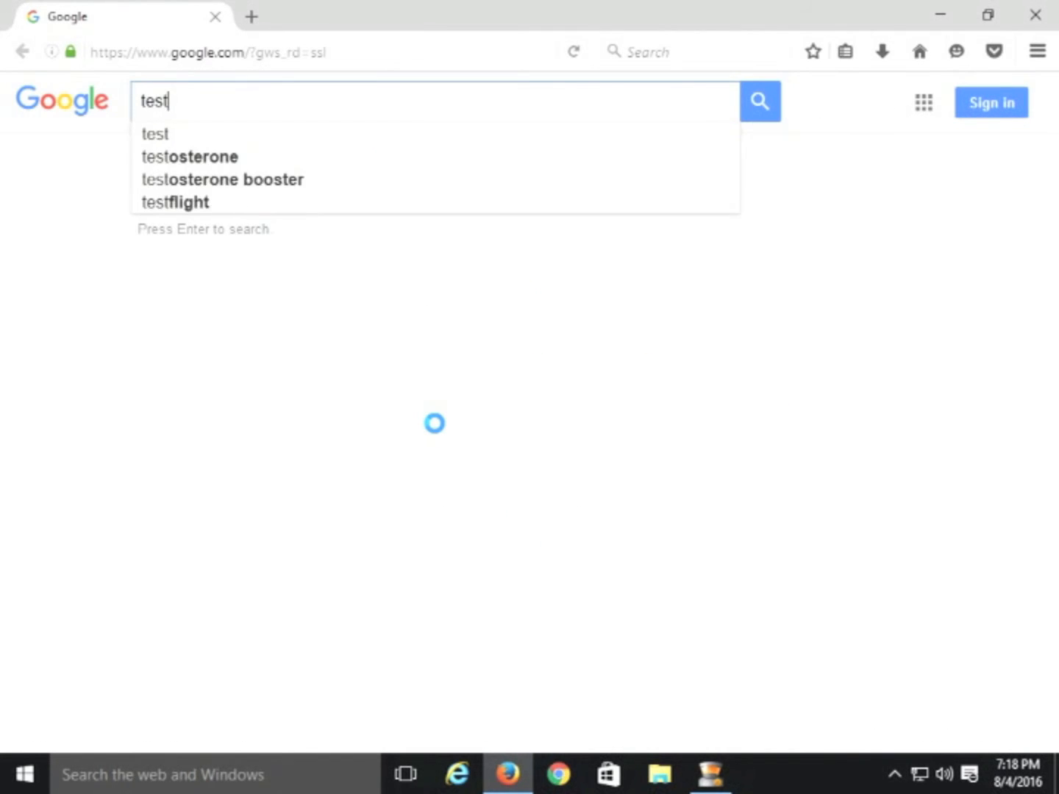
key("Return")
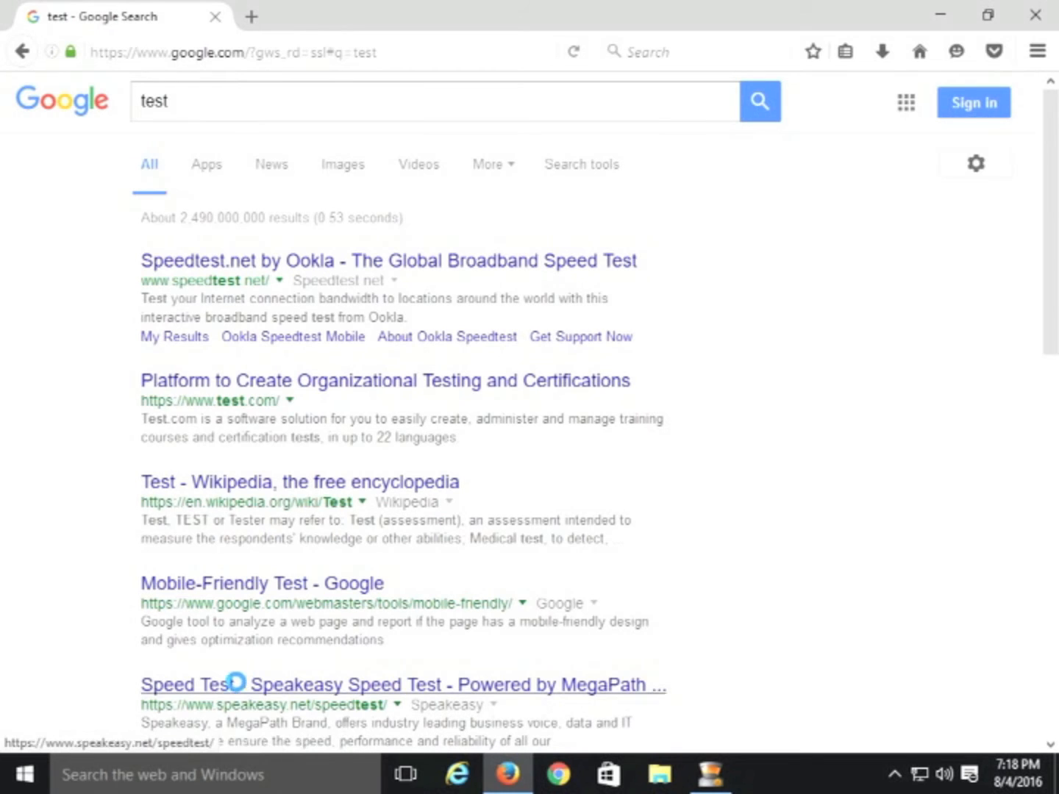
left_click(189, 684)
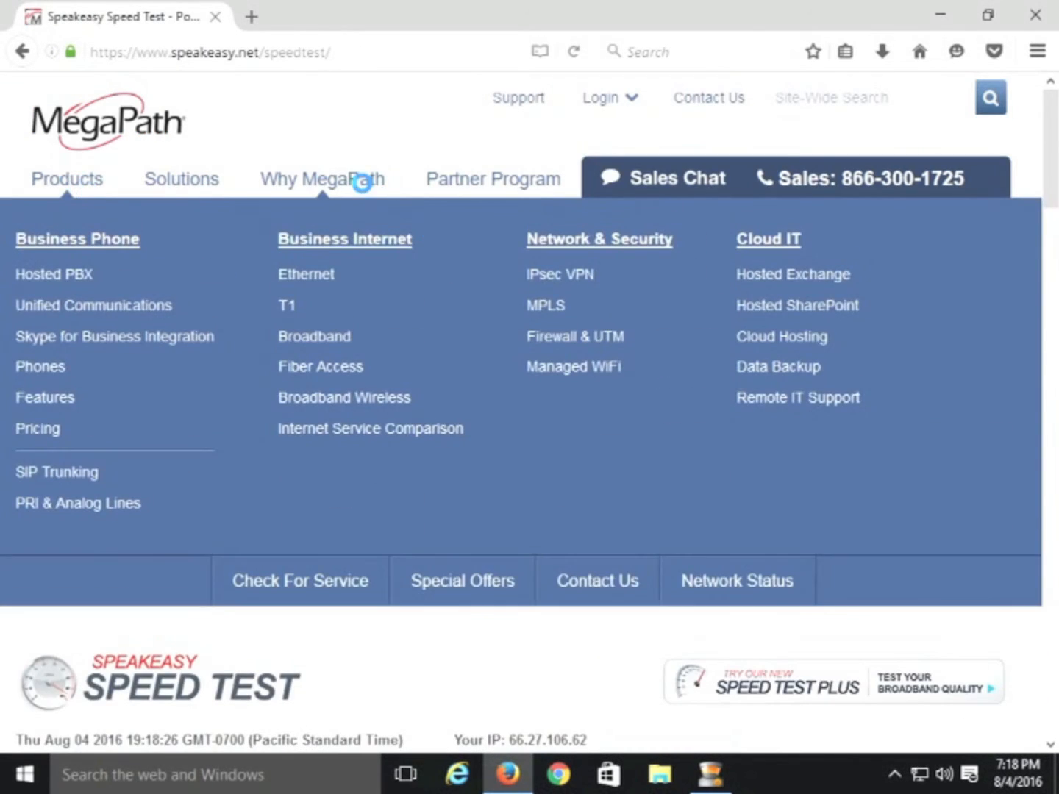
mouse_move(494, 195)
left_click(338, 273)
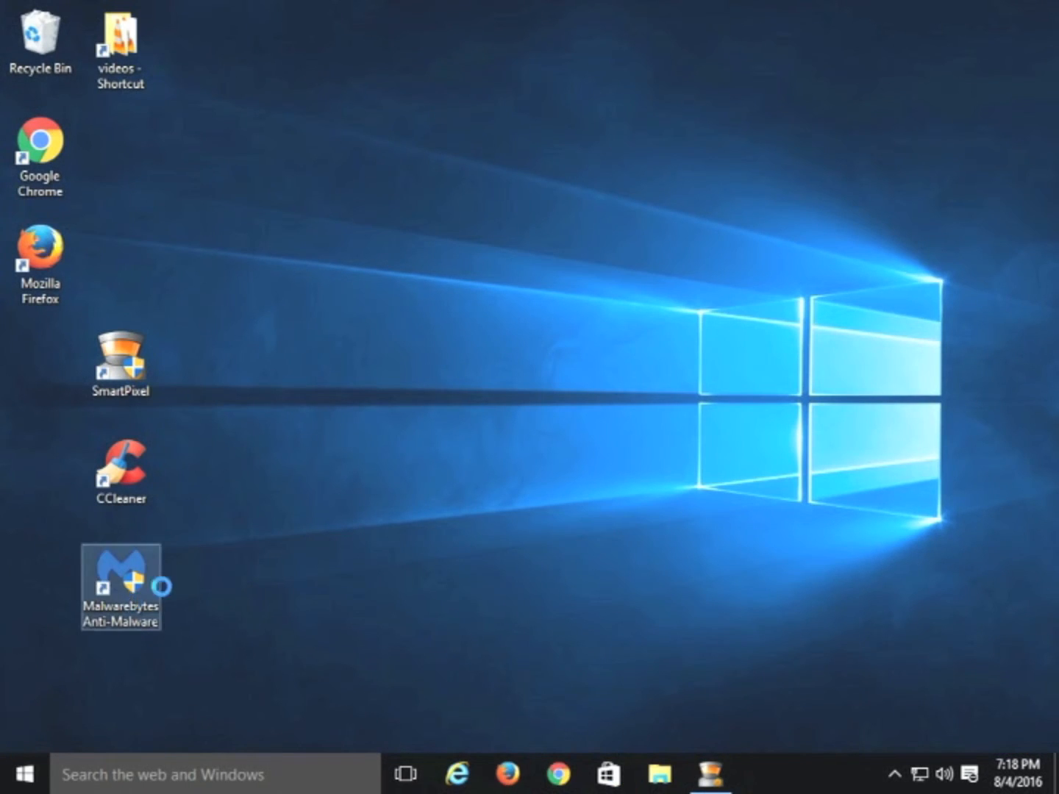
Switch to Internet Explorer and complete its initial setup without using the recommended settings.
left_click(468, 766)
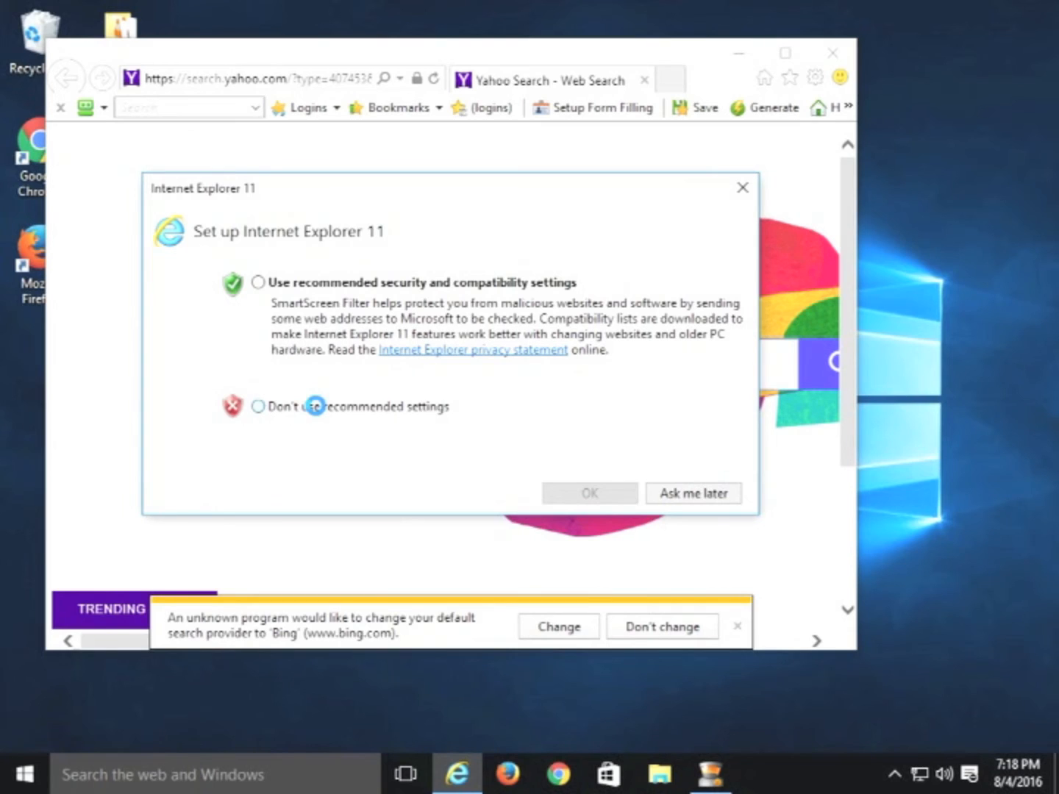
left_click(315, 405)
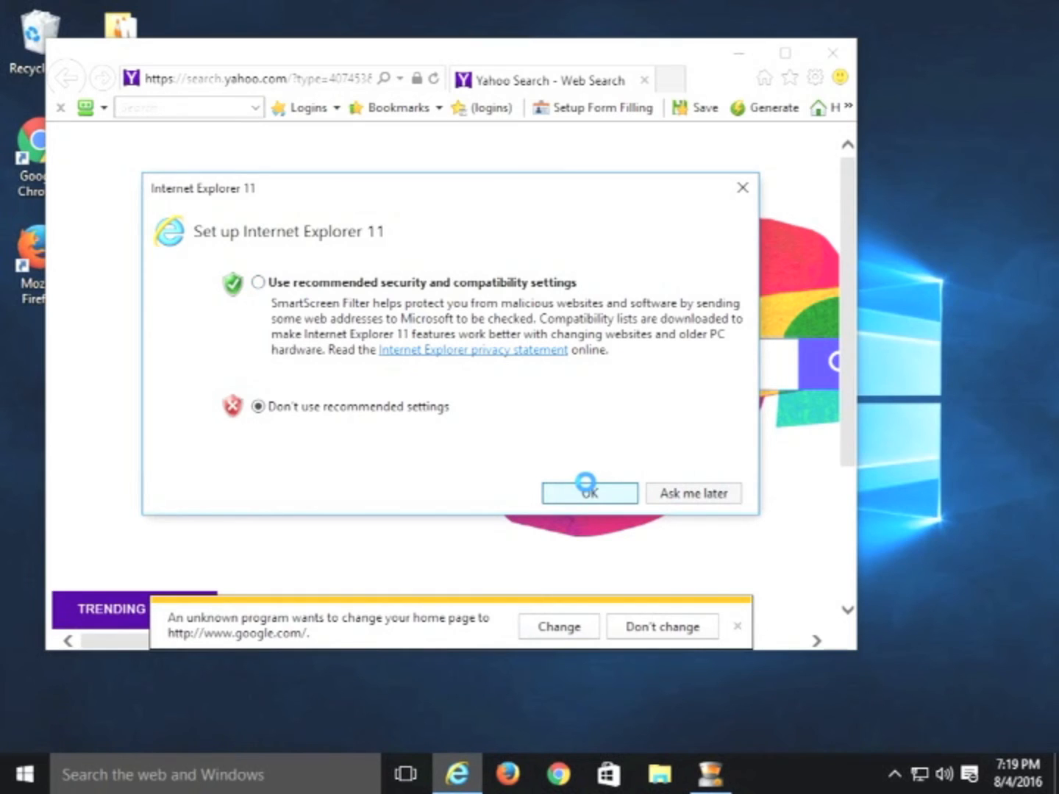
left_click(589, 492)
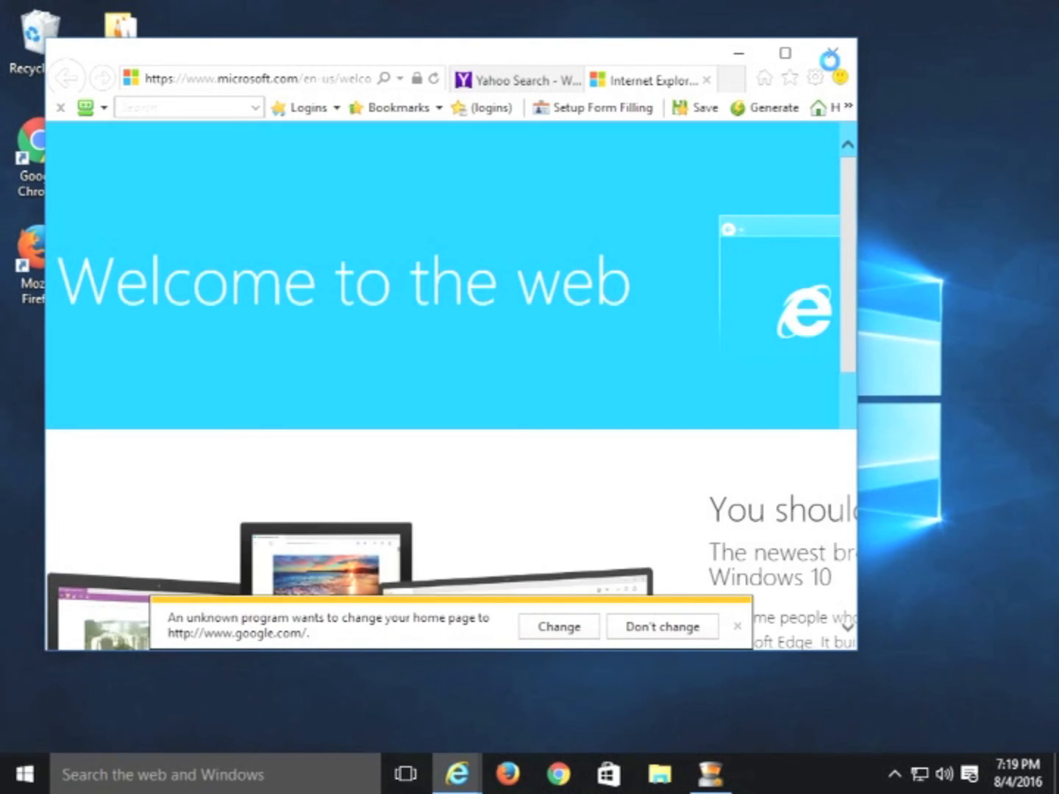
left_click(787, 54)
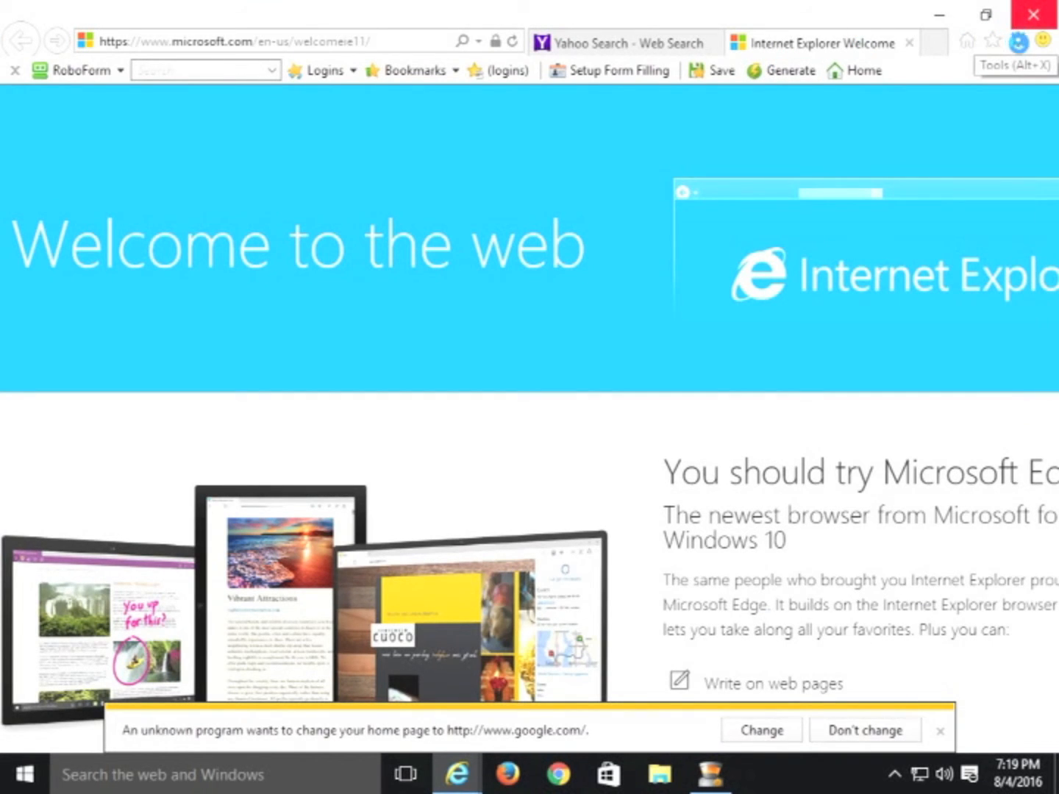
left_click(1015, 37)
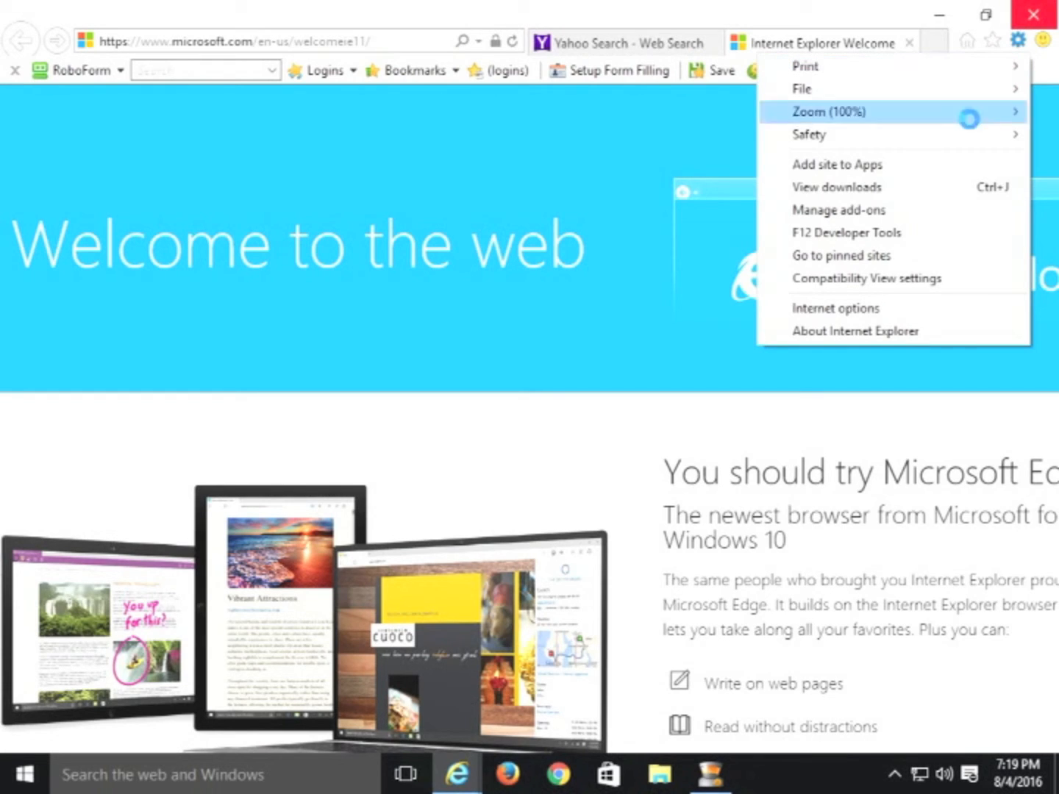
left_click(867, 306)
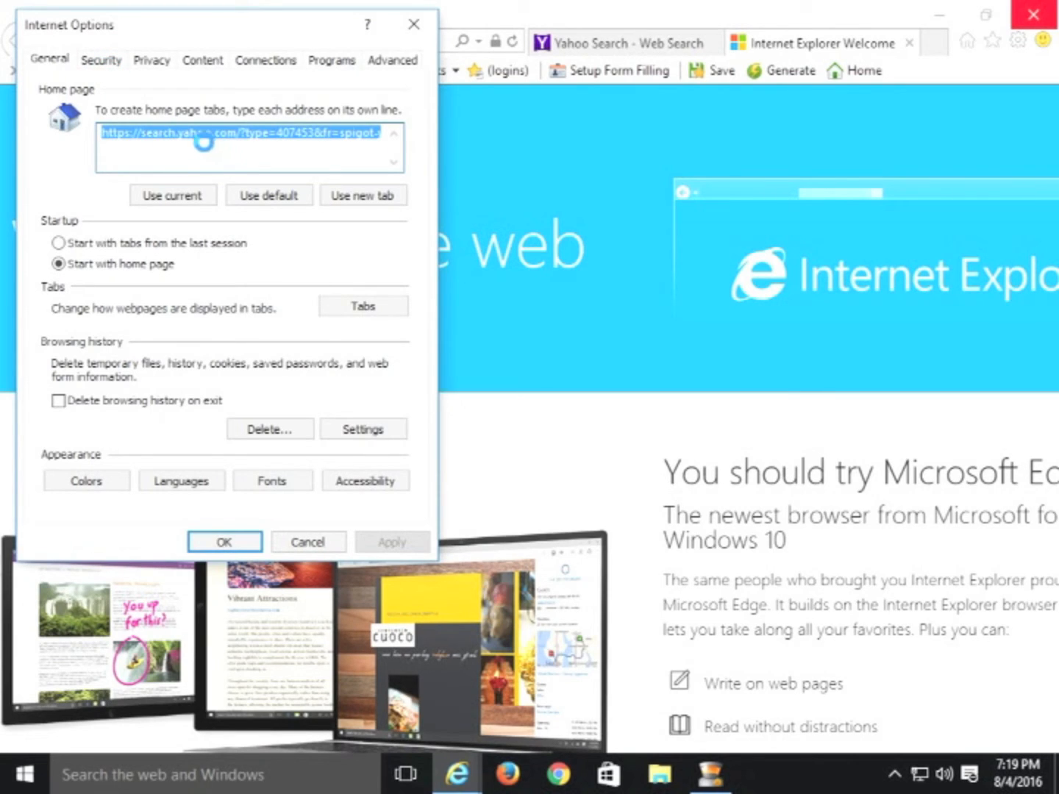
type("www")
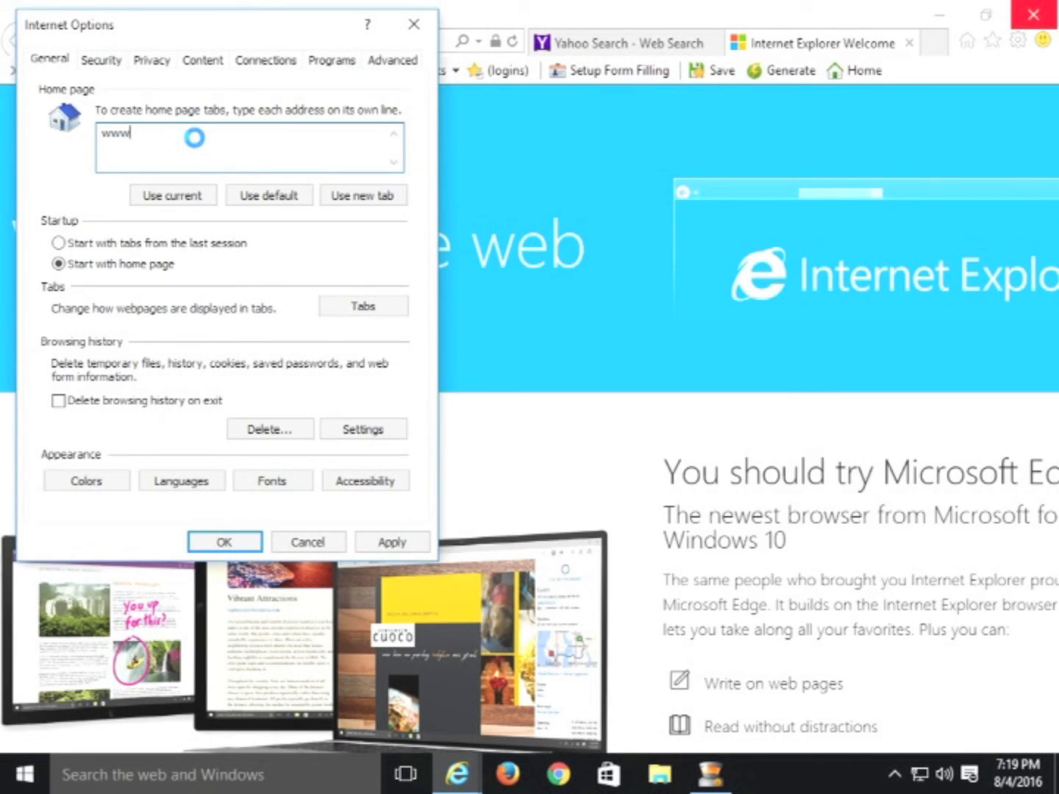
type(".google.com")
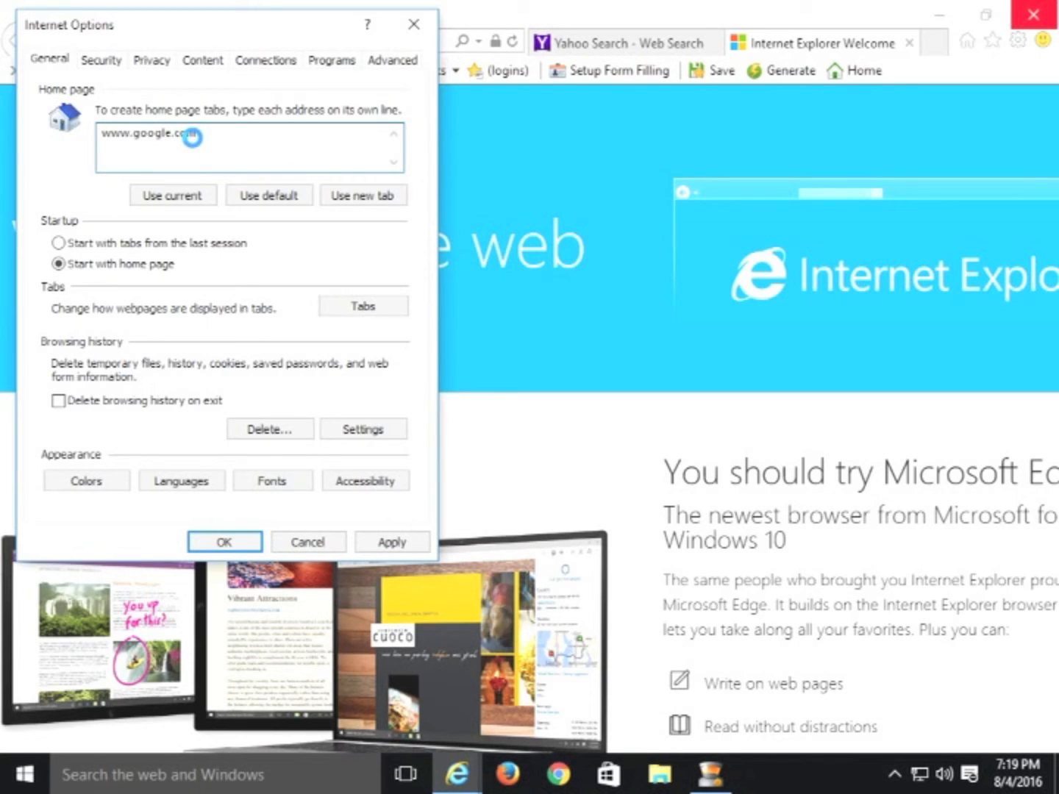
left_click(392, 542)
left_click(230, 542)
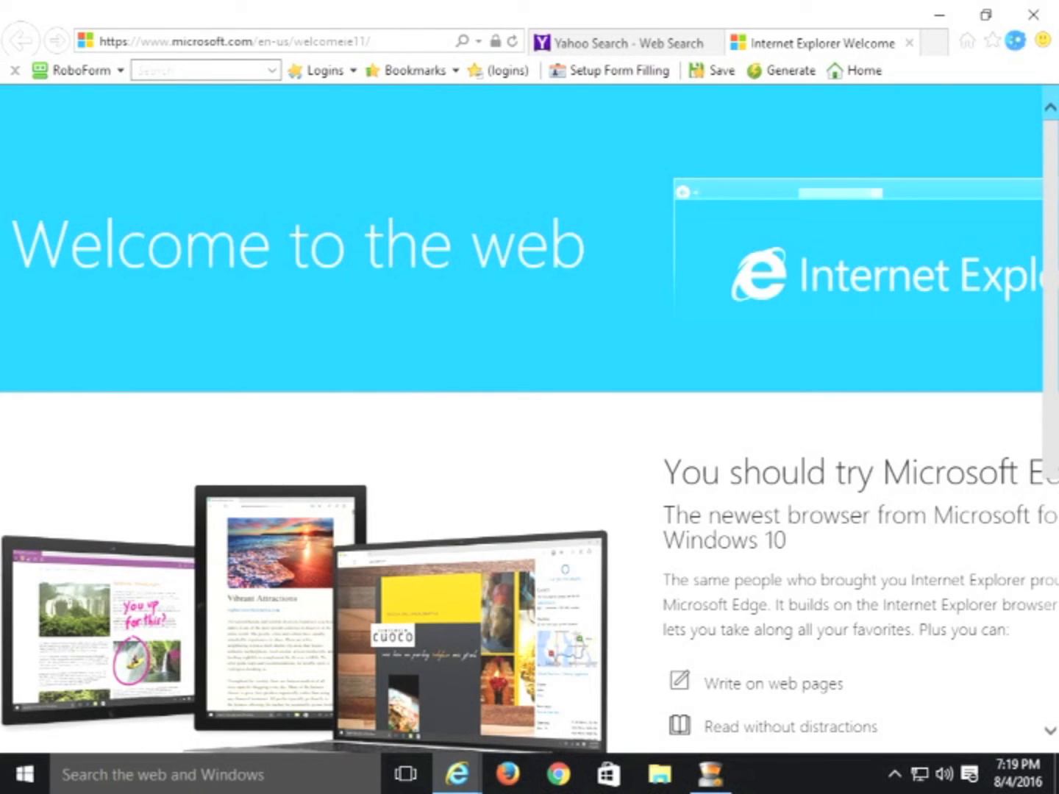
Disable the RoboForm Toolbar add-on in Internet Explorer together with all its related add-ons.
left_click(1016, 41)
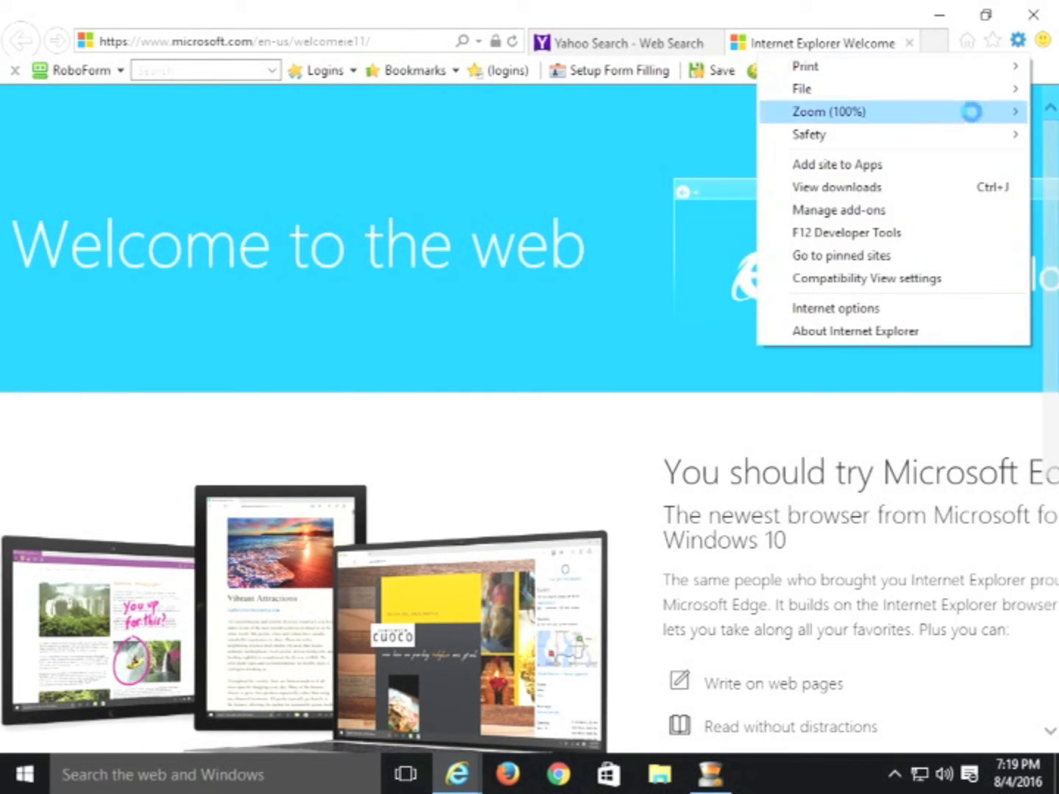
left_click(898, 212)
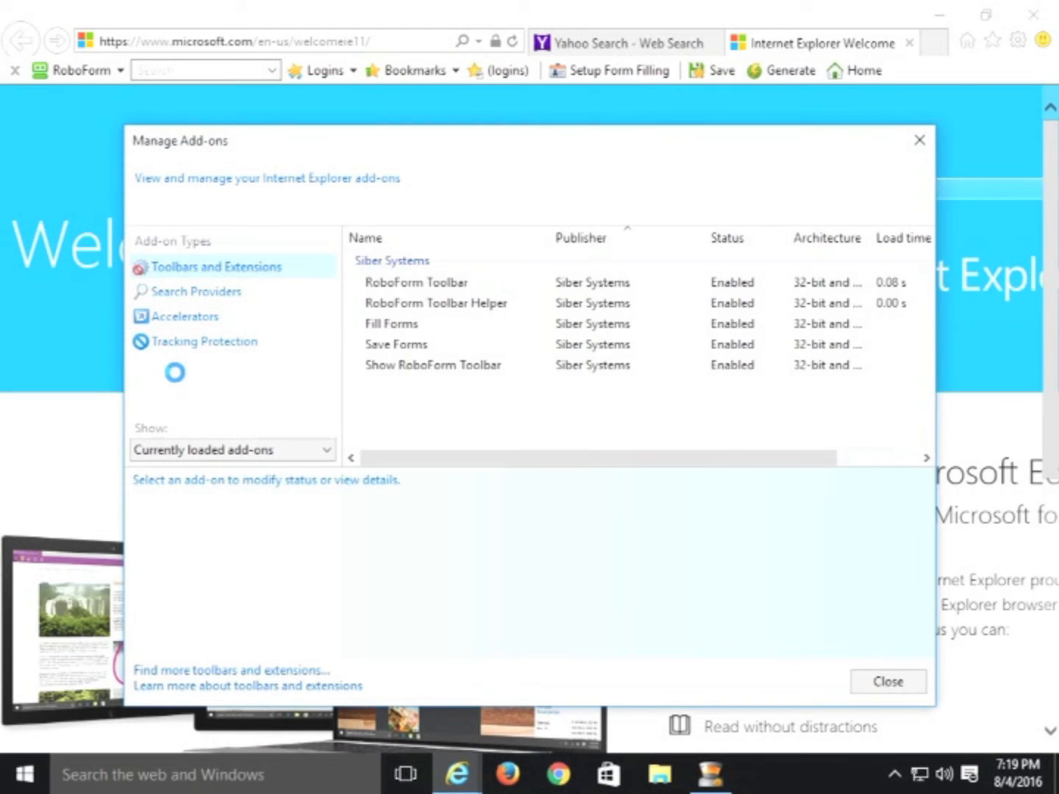
left_click(399, 284)
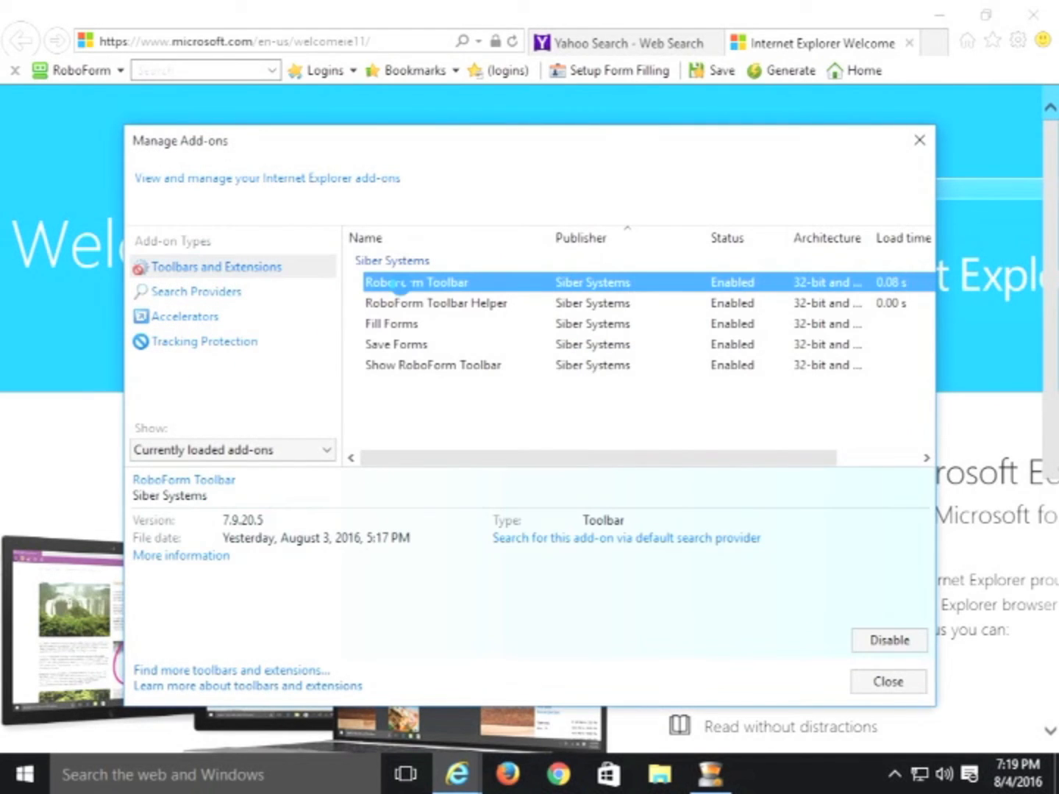
left_click(863, 640)
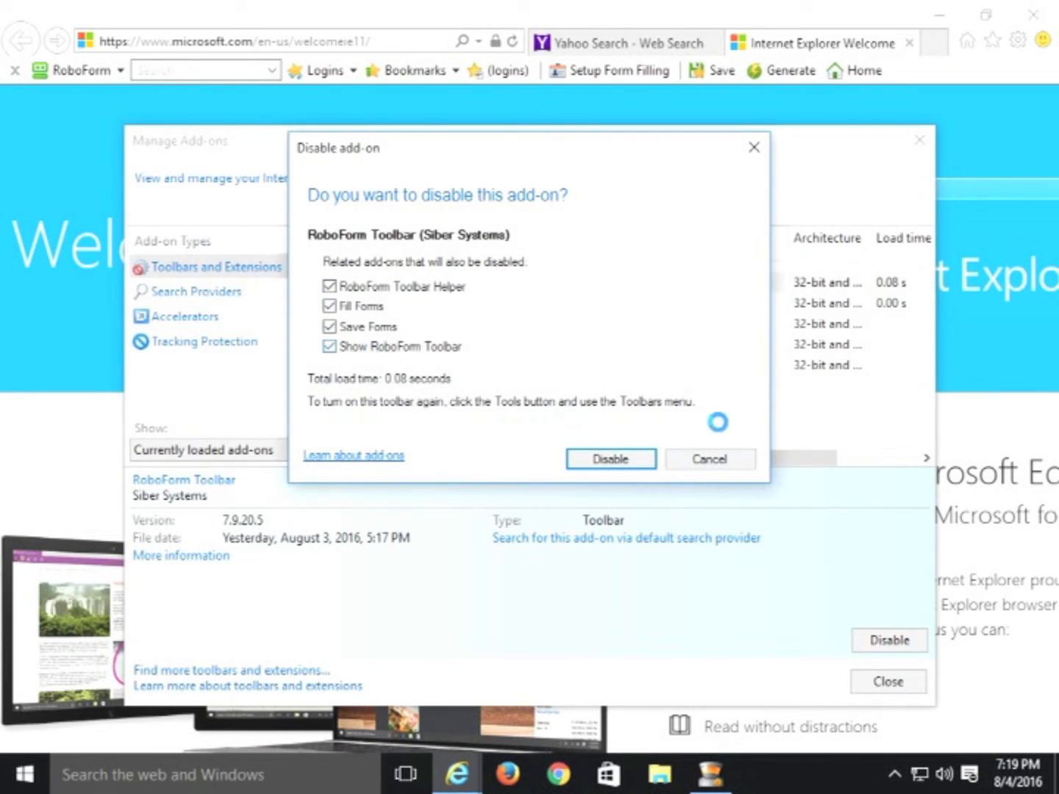
left_click(597, 452)
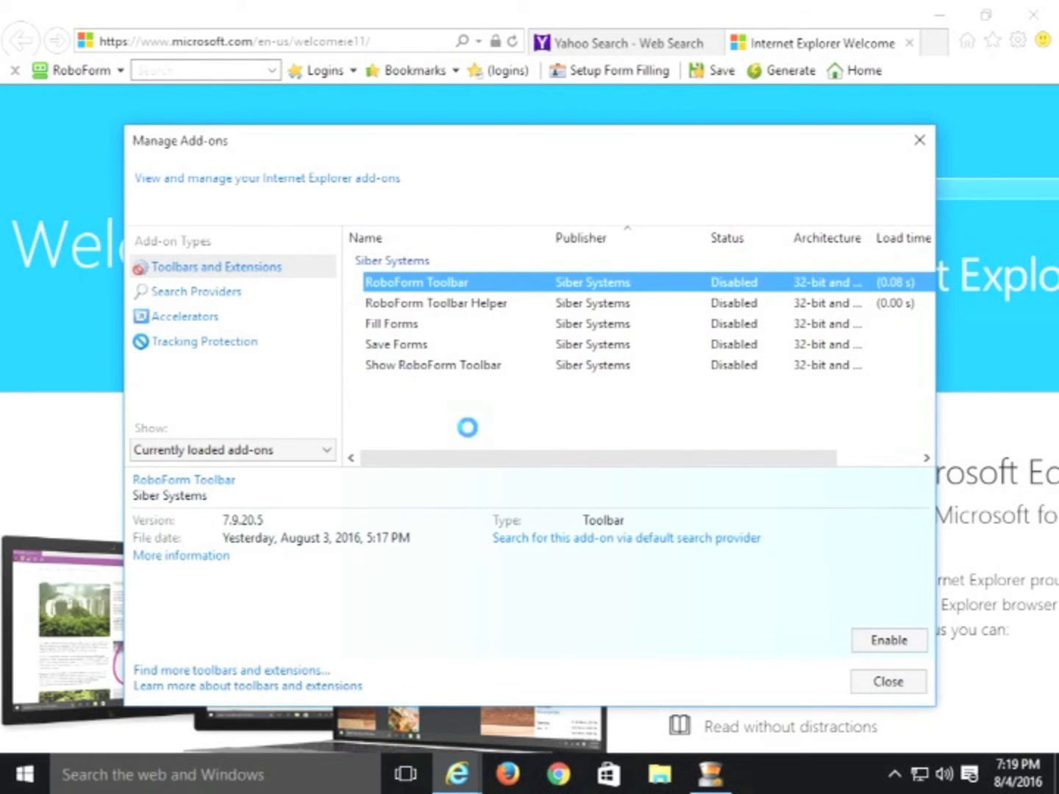
Set Bing as Internet Explorer's default search provider and close the add-on manager.
left_click(199, 293)
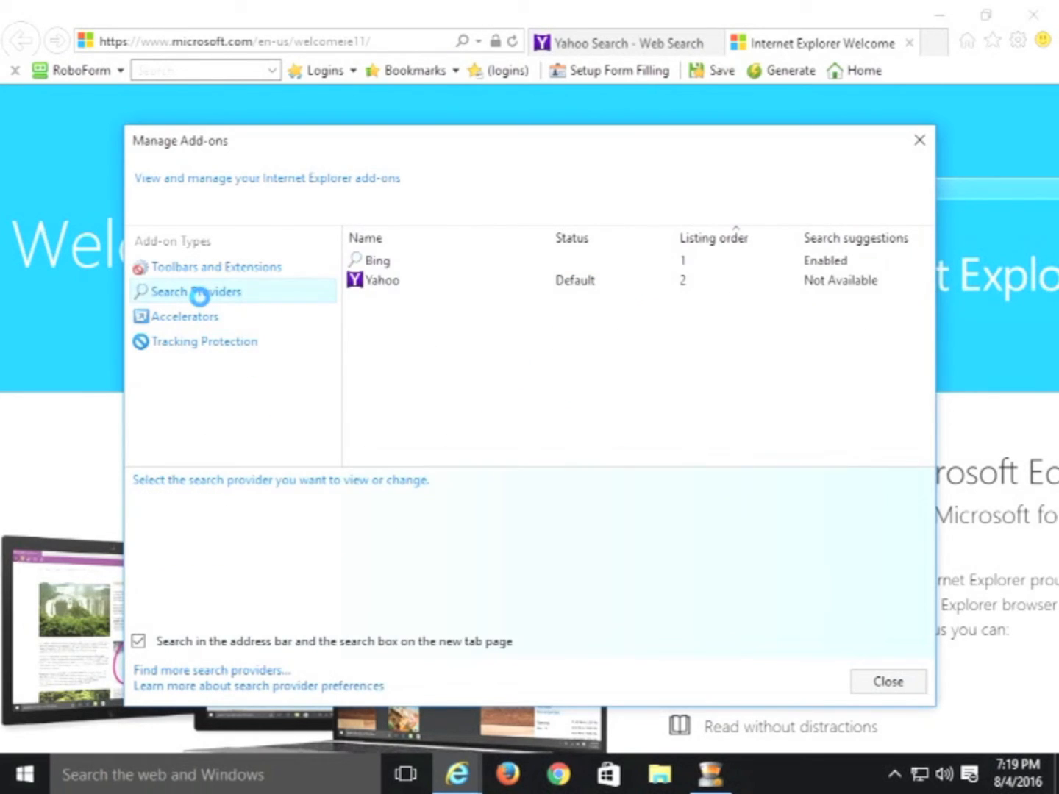
left_click(389, 258)
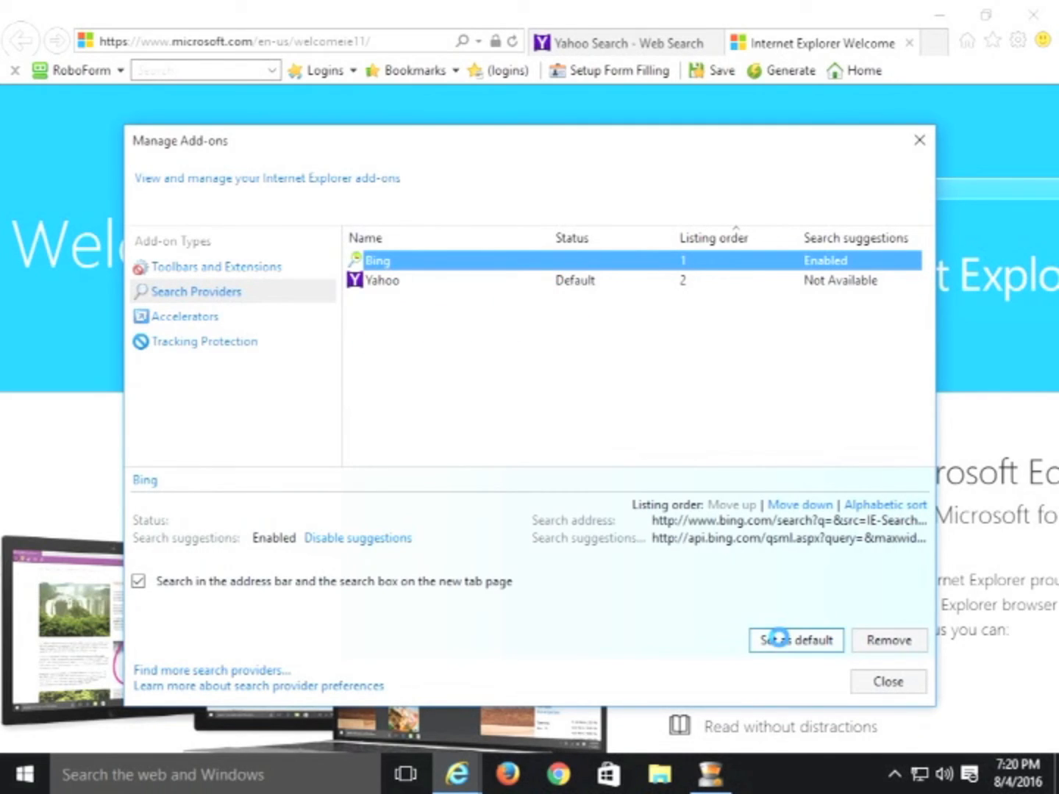
left_click(777, 640)
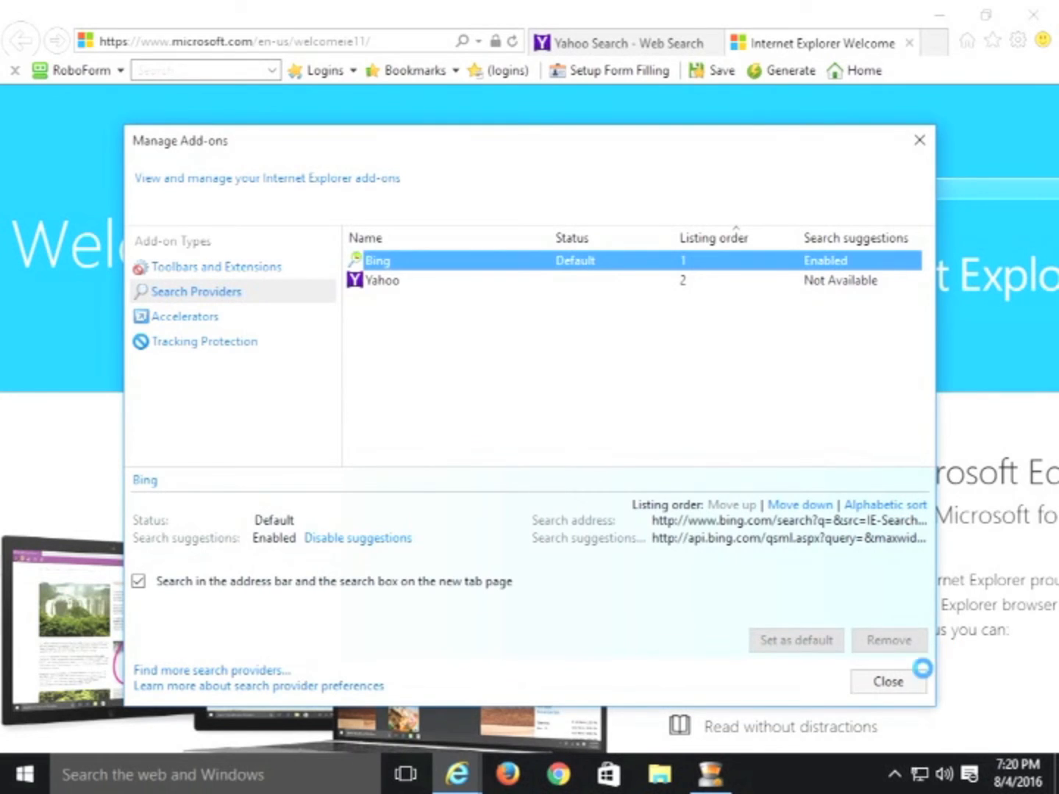
left_click(886, 681)
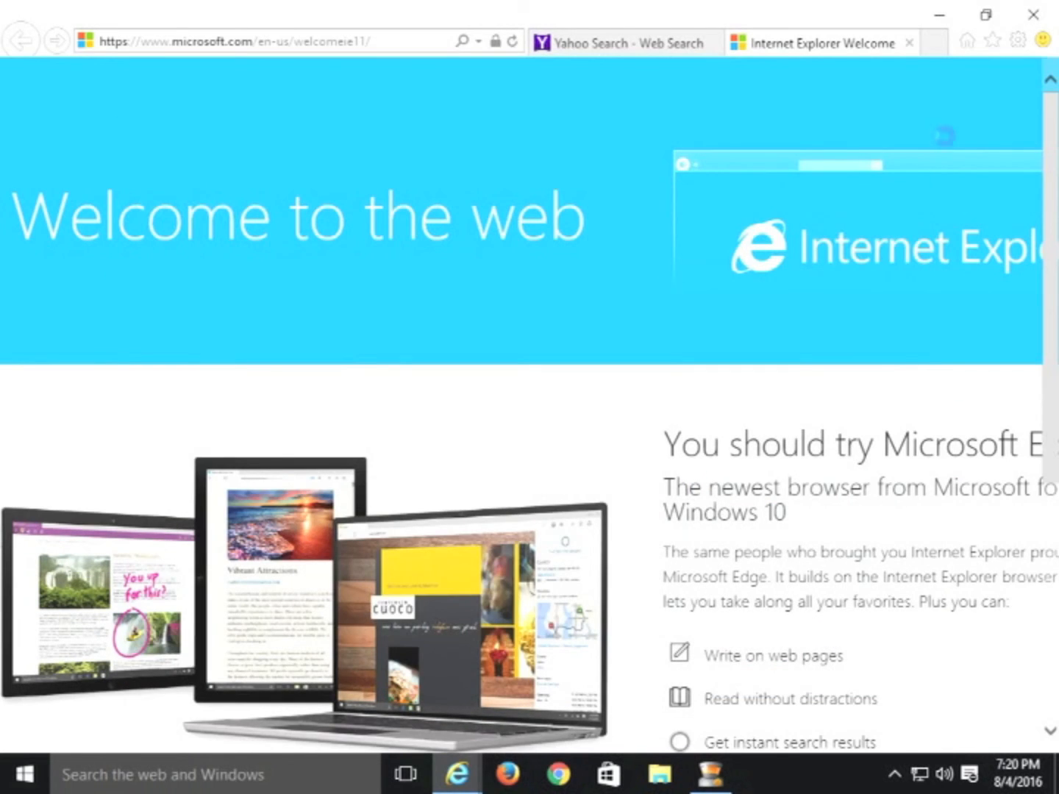
Restart Internet Explorer, closing all open tabs.
left_click(1047, 11)
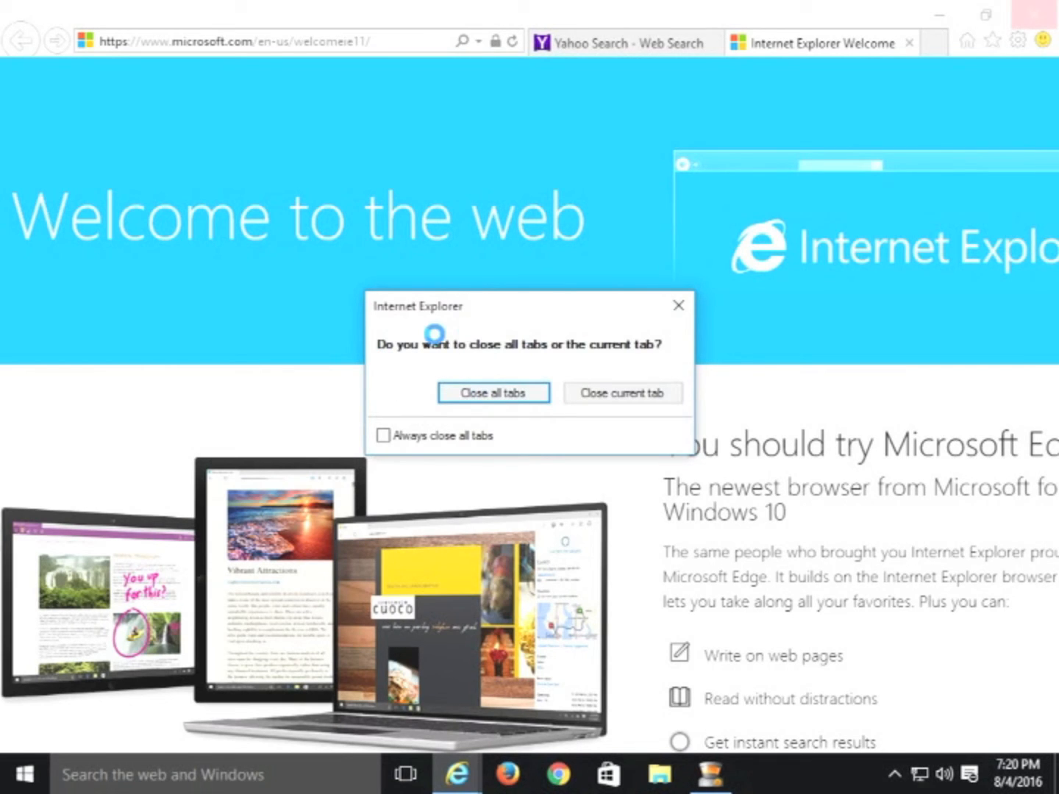
left_click(462, 395)
left_click(457, 770)
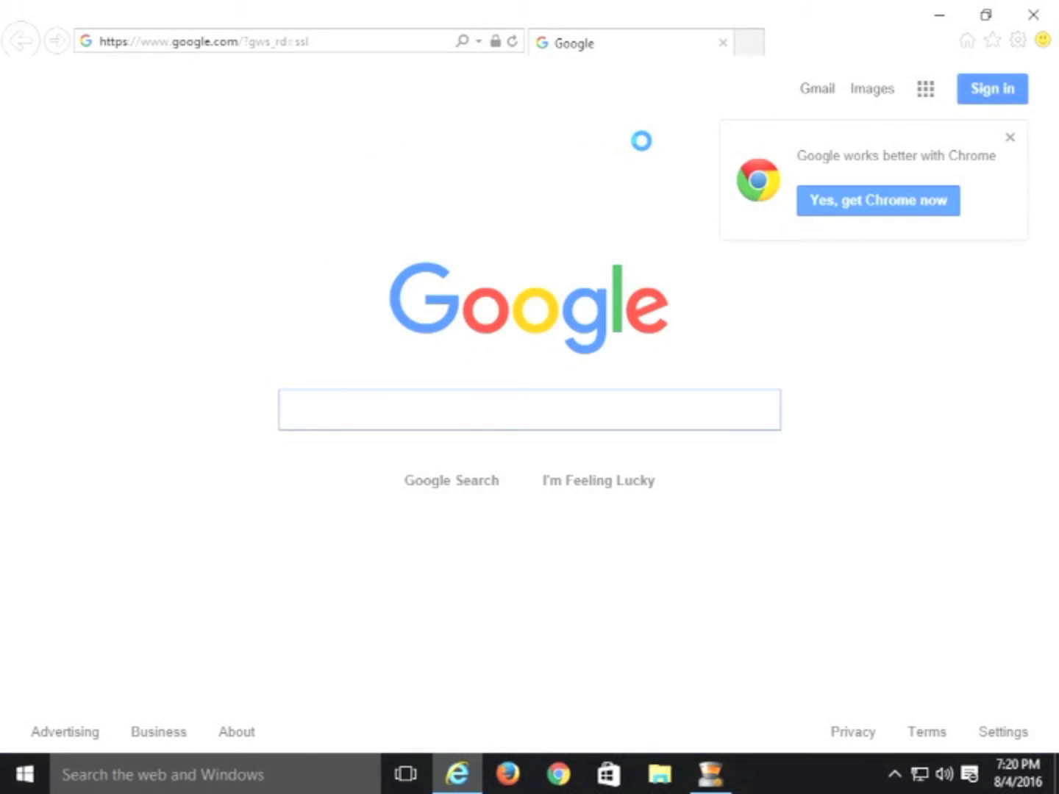
Test Internet Explorer by searching Google for "test" and browsing the test.com site, and close the browser.
type("test")
key("Return")
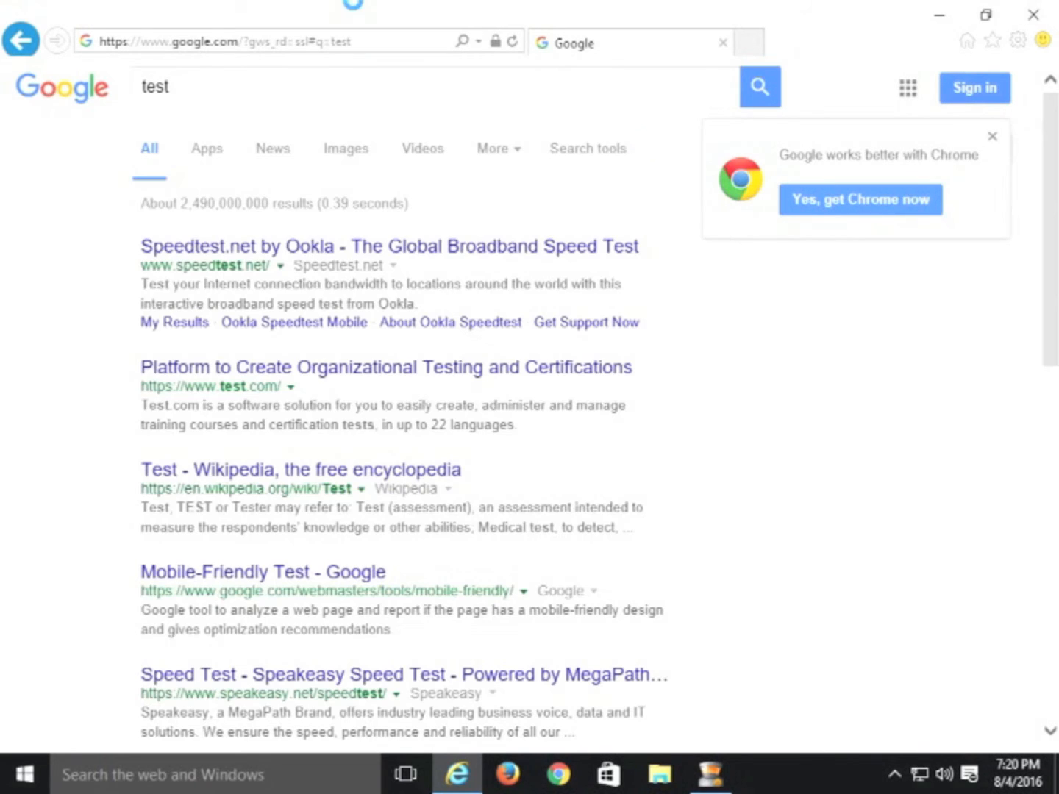
left_click(181, 369)
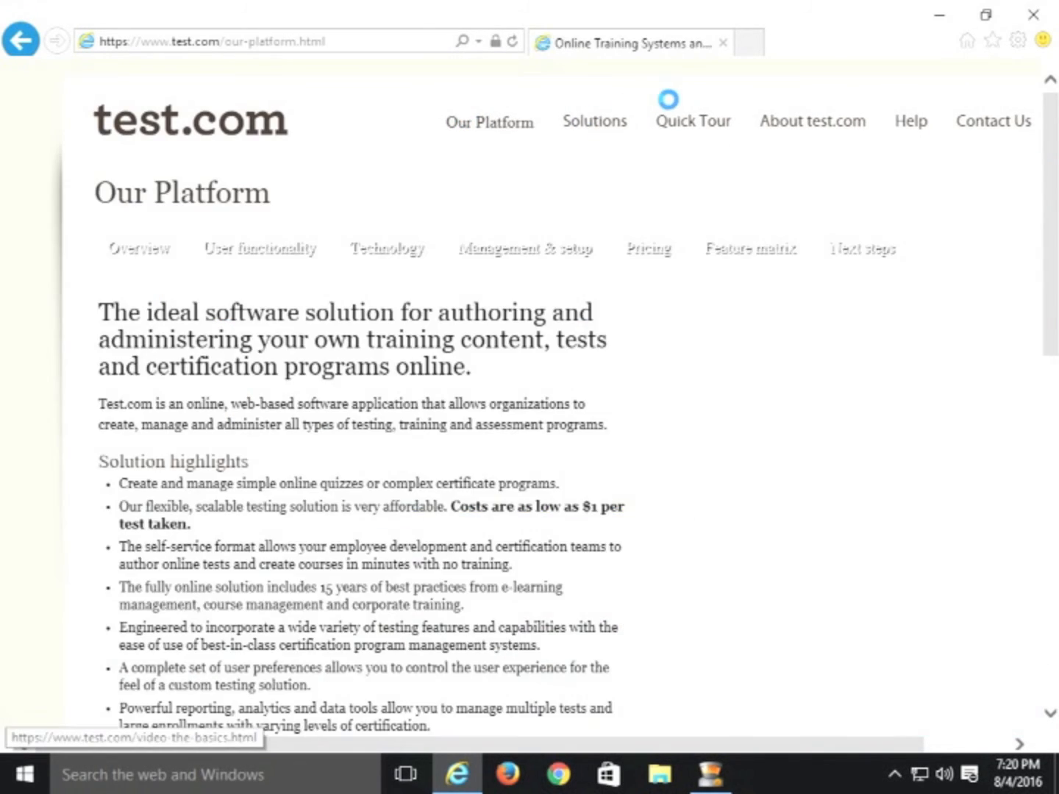
left_click(682, 125)
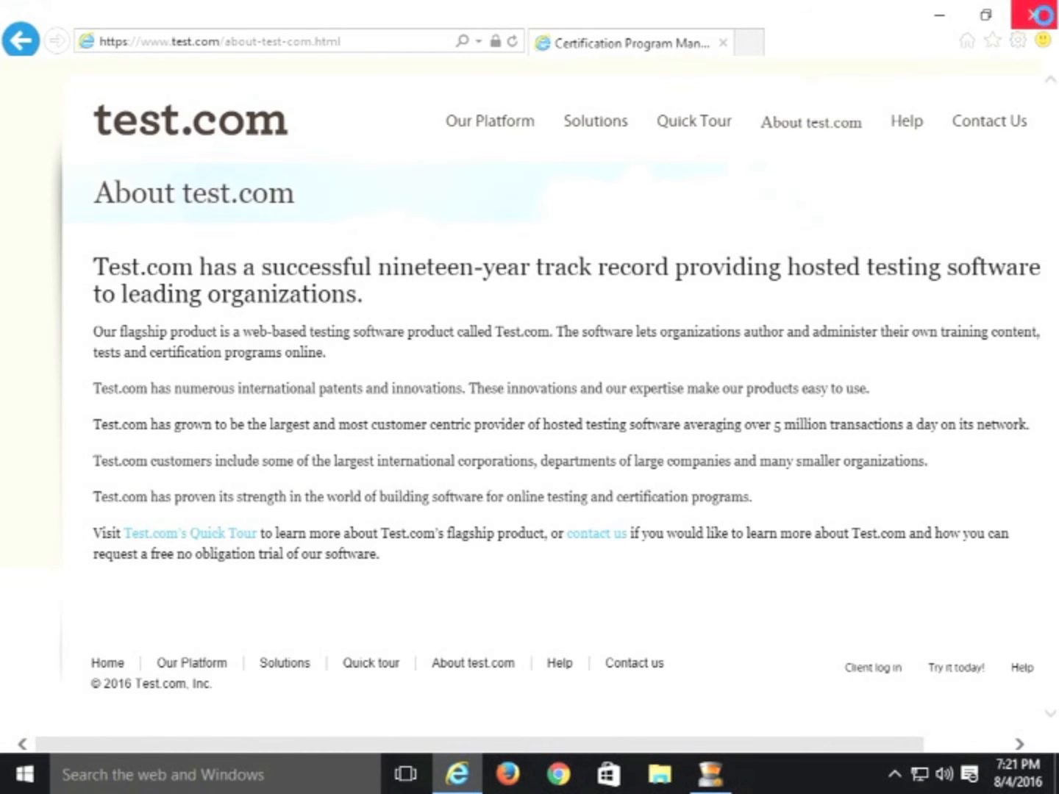
left_click(1043, 14)
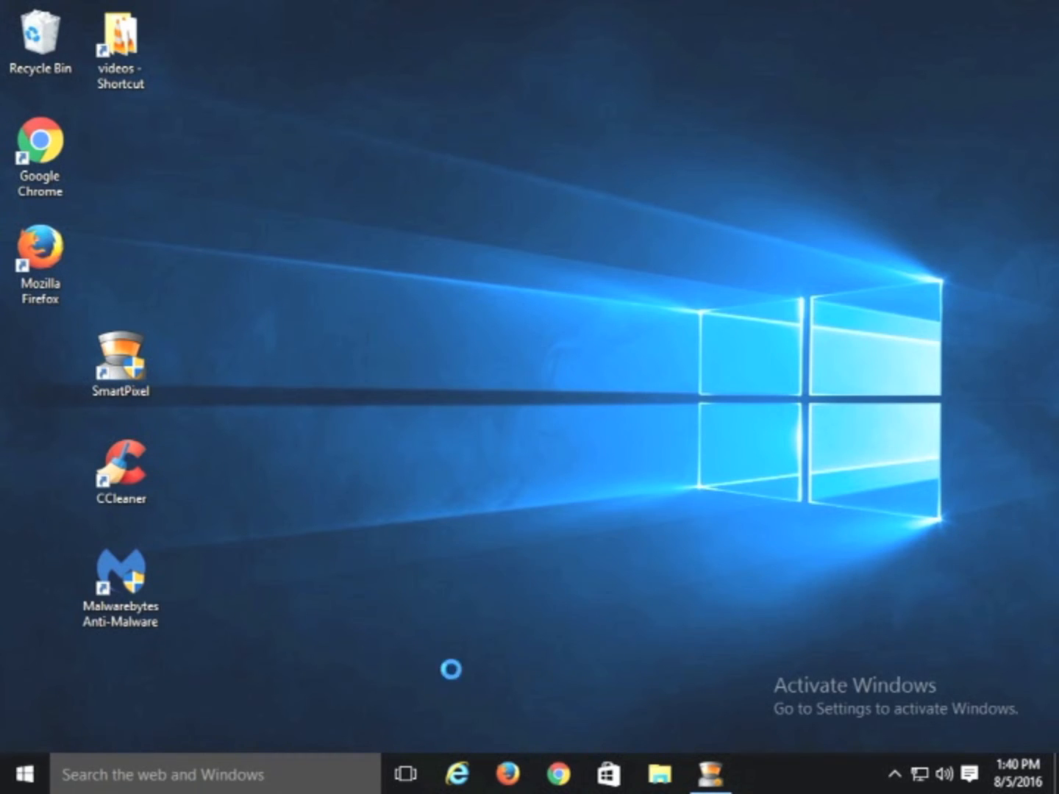
Check the hidden notification-area icons for programs running in the background.
left_click(886, 772)
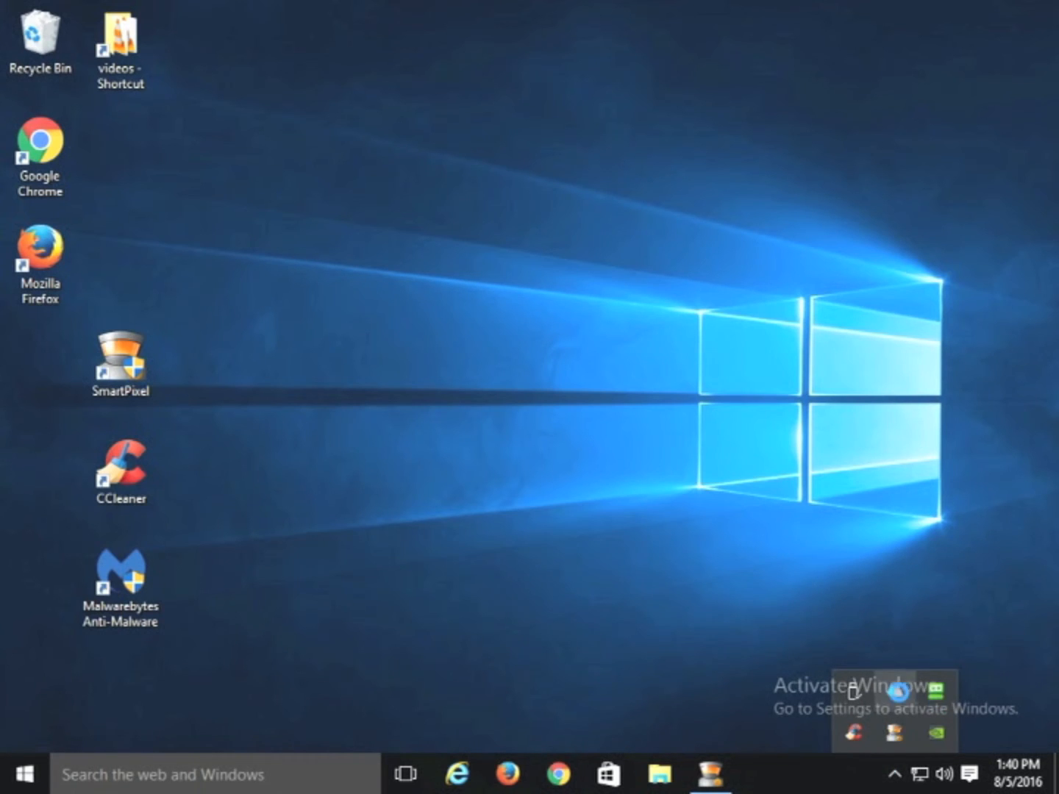
left_click(664, 622)
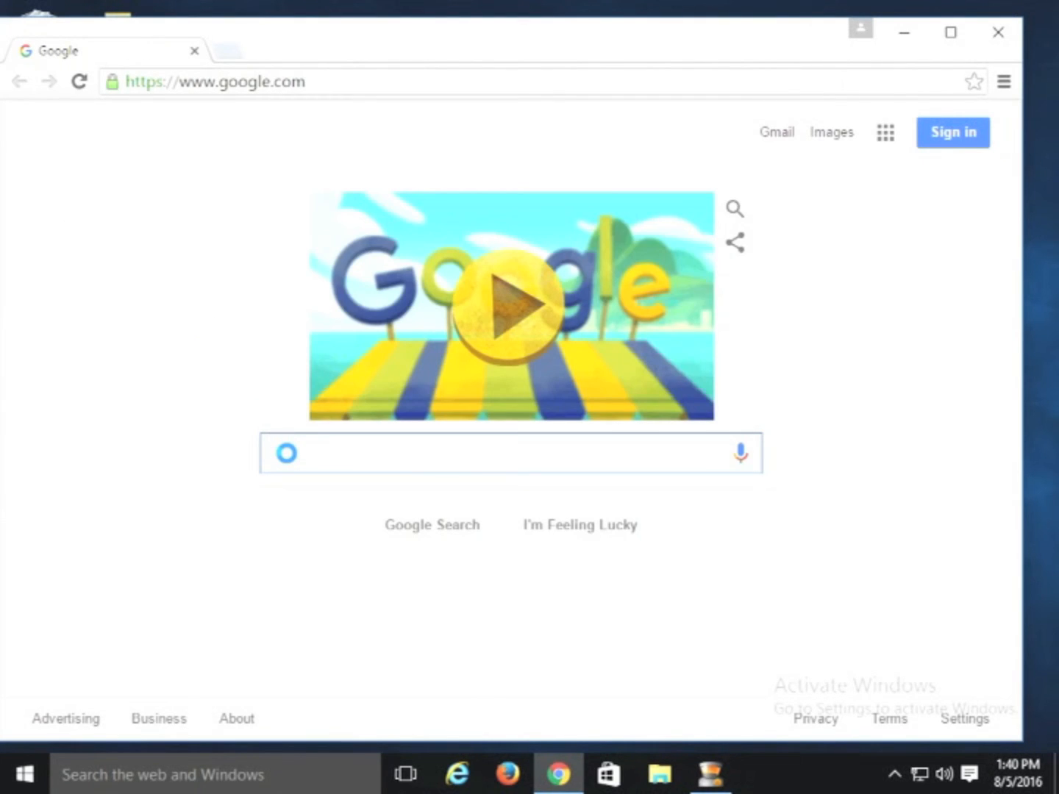
In Chrome, search Google for "avast free antivirus 2016" and open the Download.com page for Avast Free Antivirus.
type("avast")
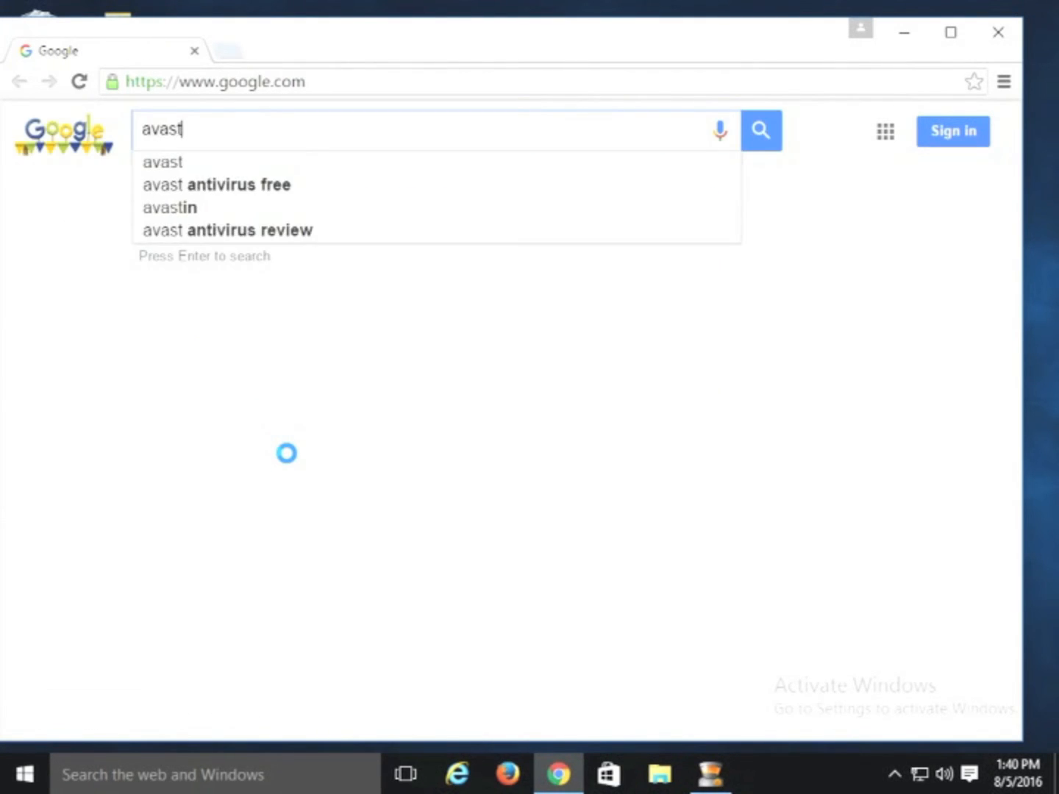
type(" free")
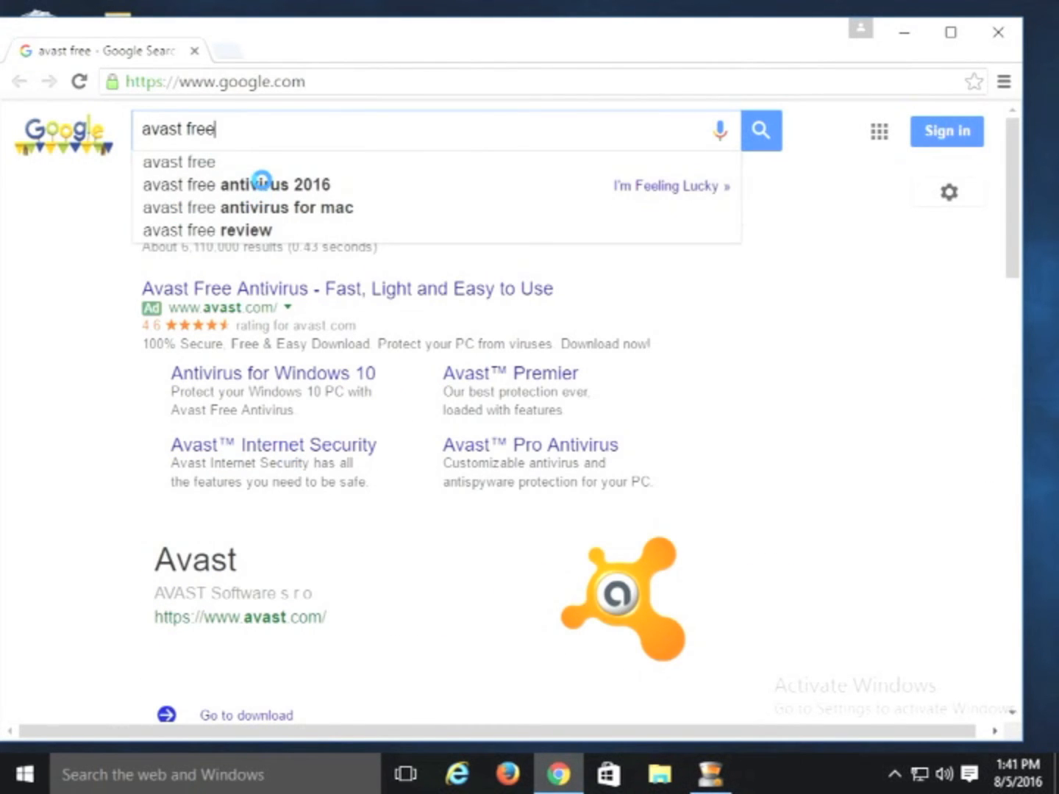
left_click(261, 184)
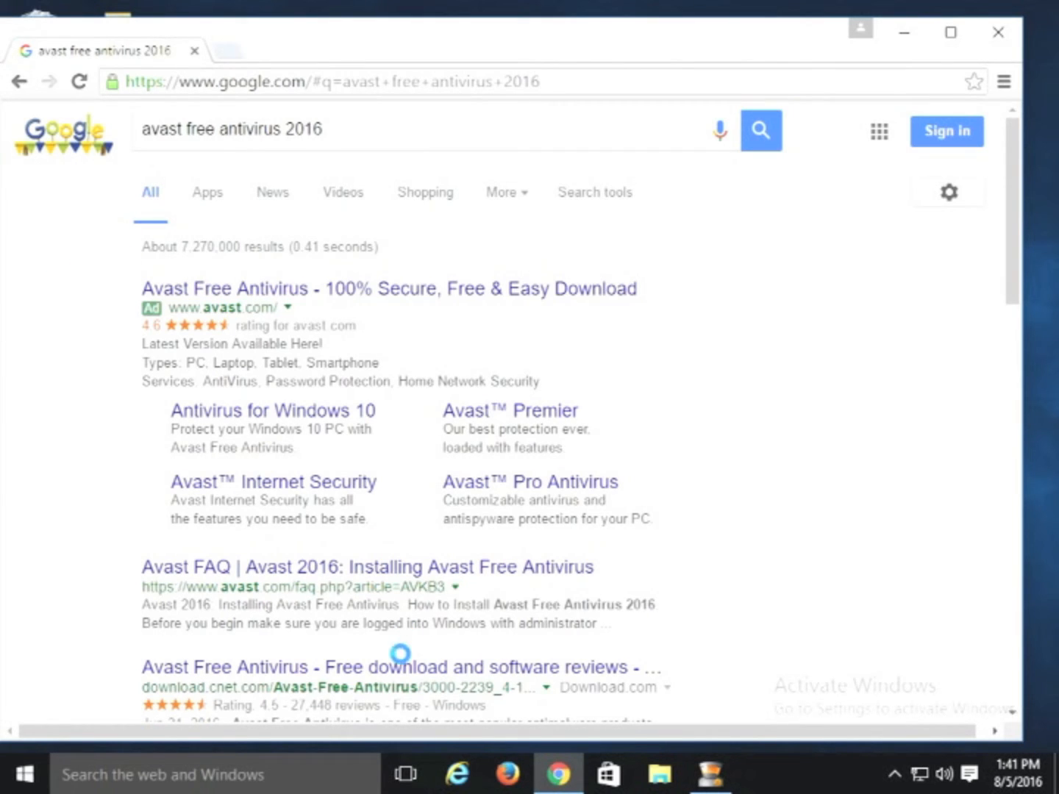
left_click(394, 666)
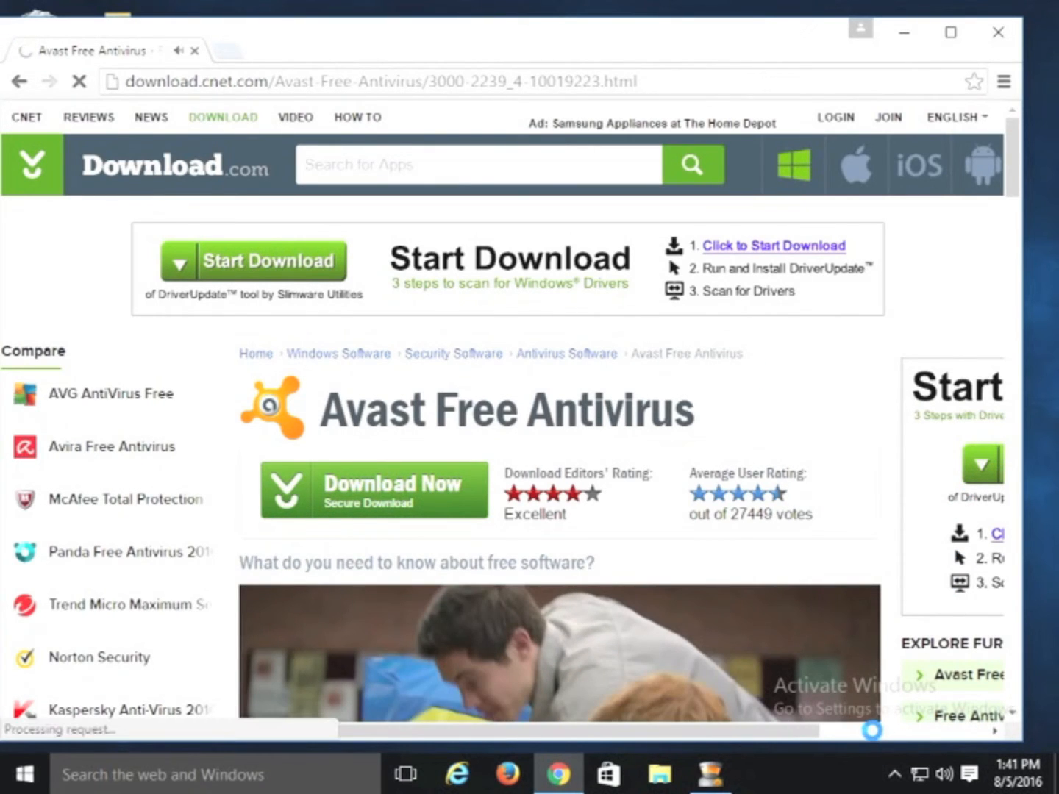
Download the Avast Free Antivirus installer from Download.com, pausing the videos that play on its pages.
scroll(882, 529, "right", 3)
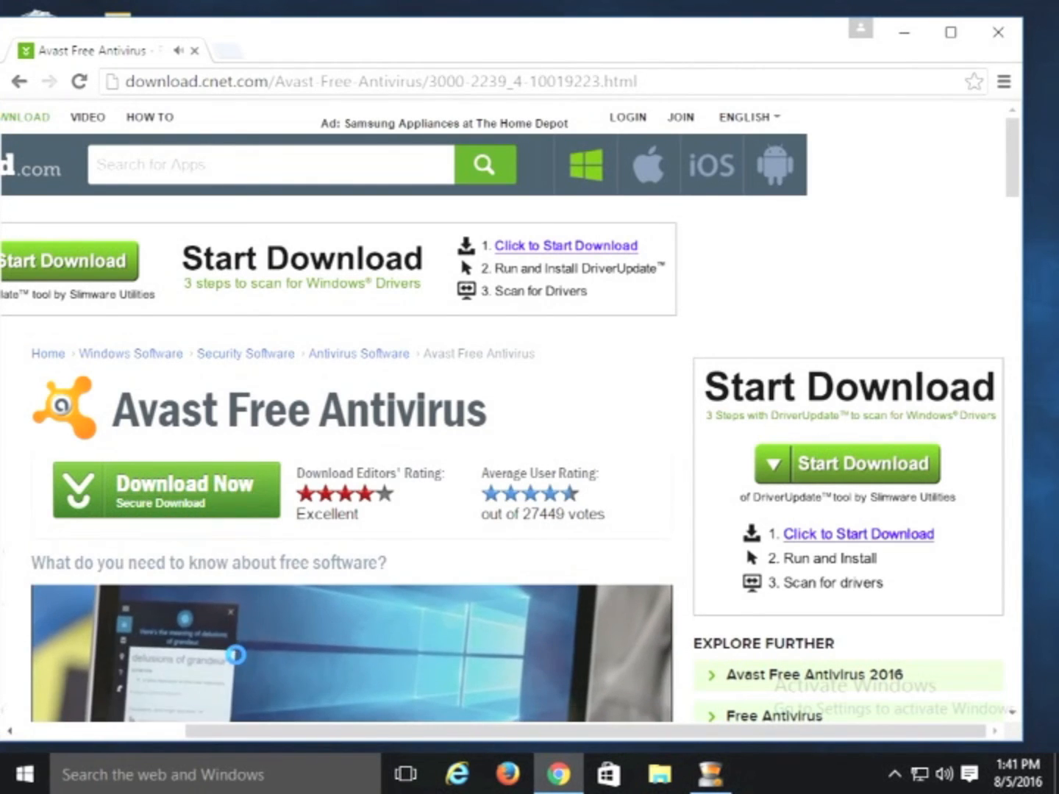
scroll(950, 222, "down", 5)
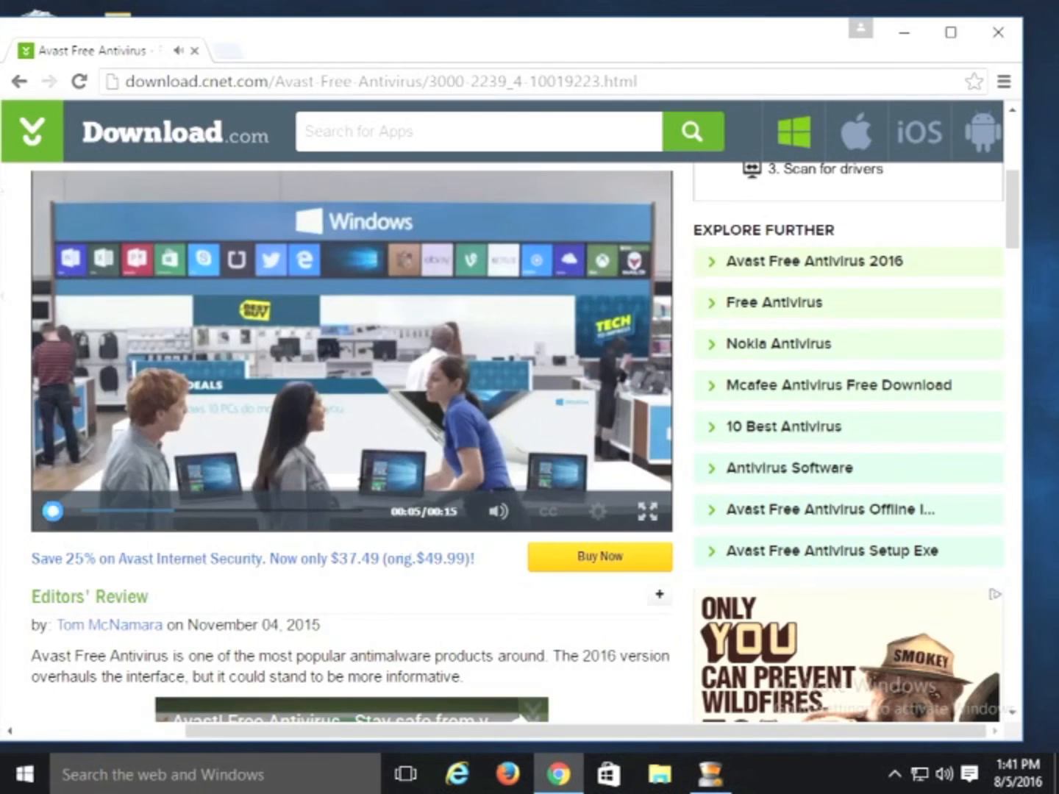
left_click(52, 510)
scroll(558, 539, "up", 6)
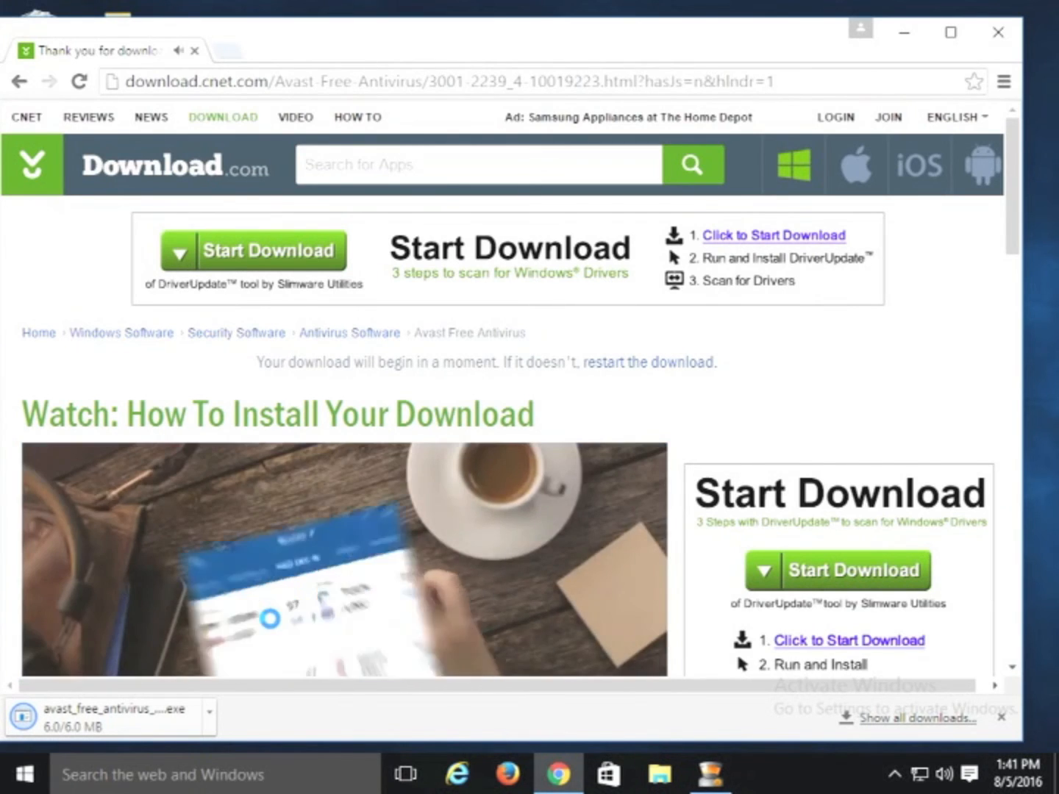
scroll(263, 621, "down", 3)
left_click(42, 576)
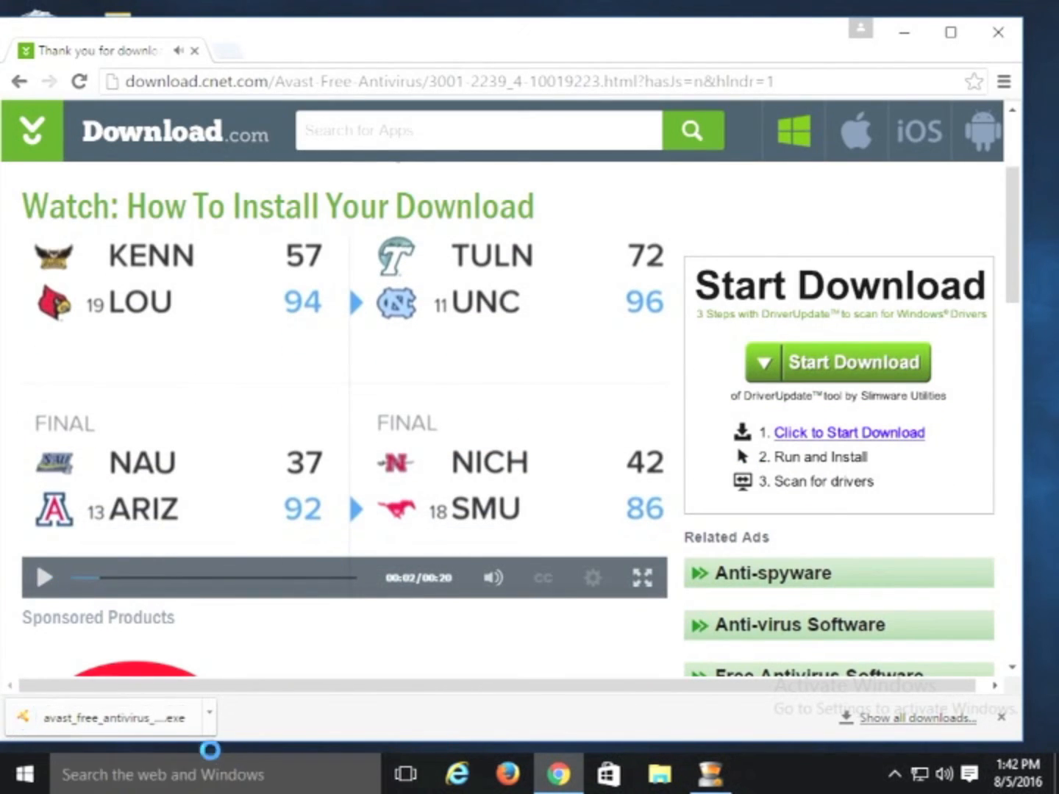
Launch the Avast installer, customize its components, and deselect Software Updater, Browser Cleanup, Rescue Disk, Home Network Security and Security browser extension.
left_click(101, 714)
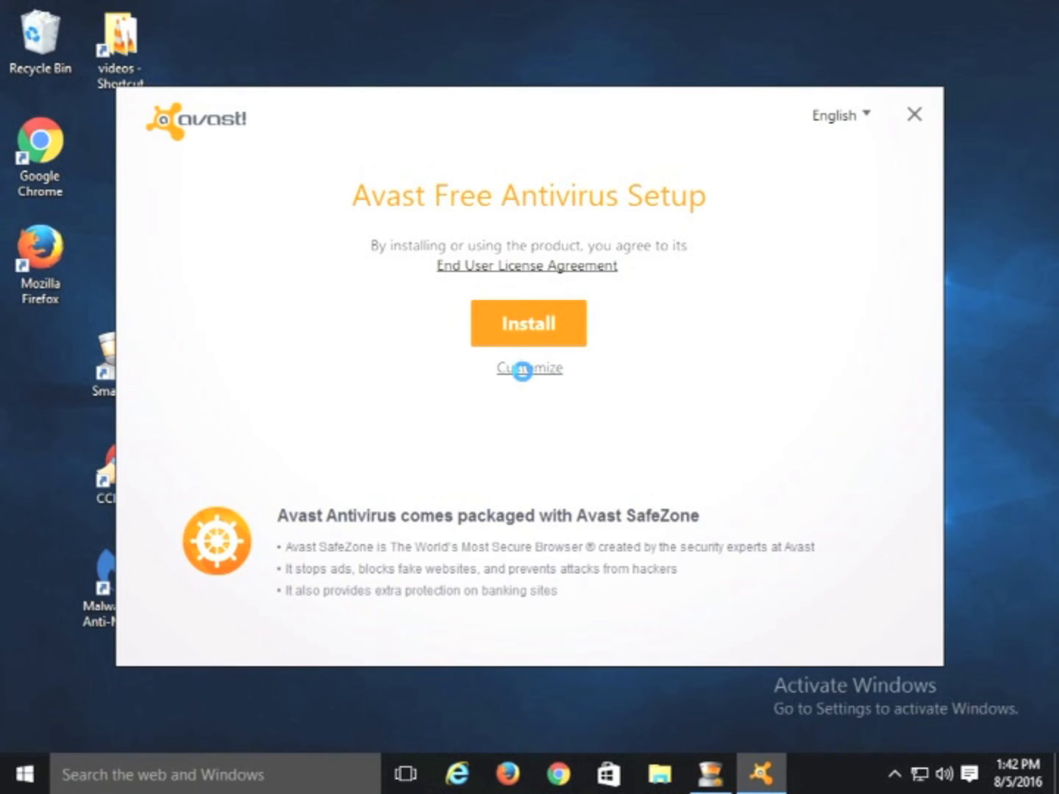
left_click(522, 369)
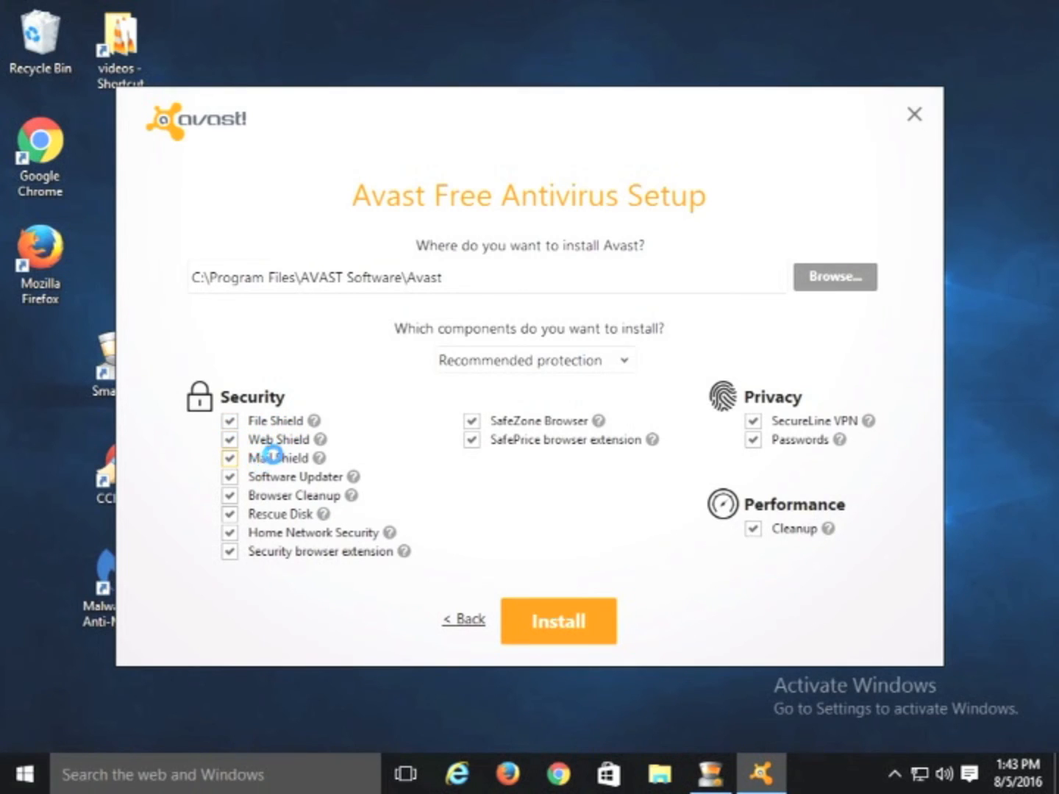
left_click(228, 476)
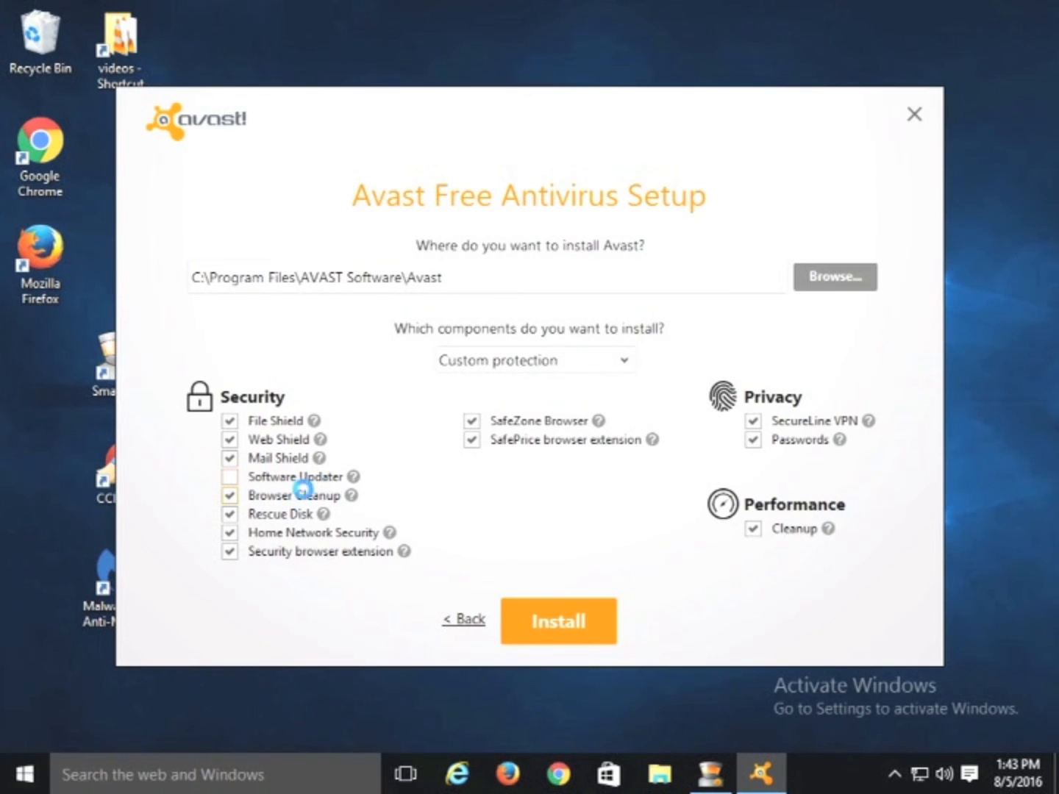
left_click(230, 491)
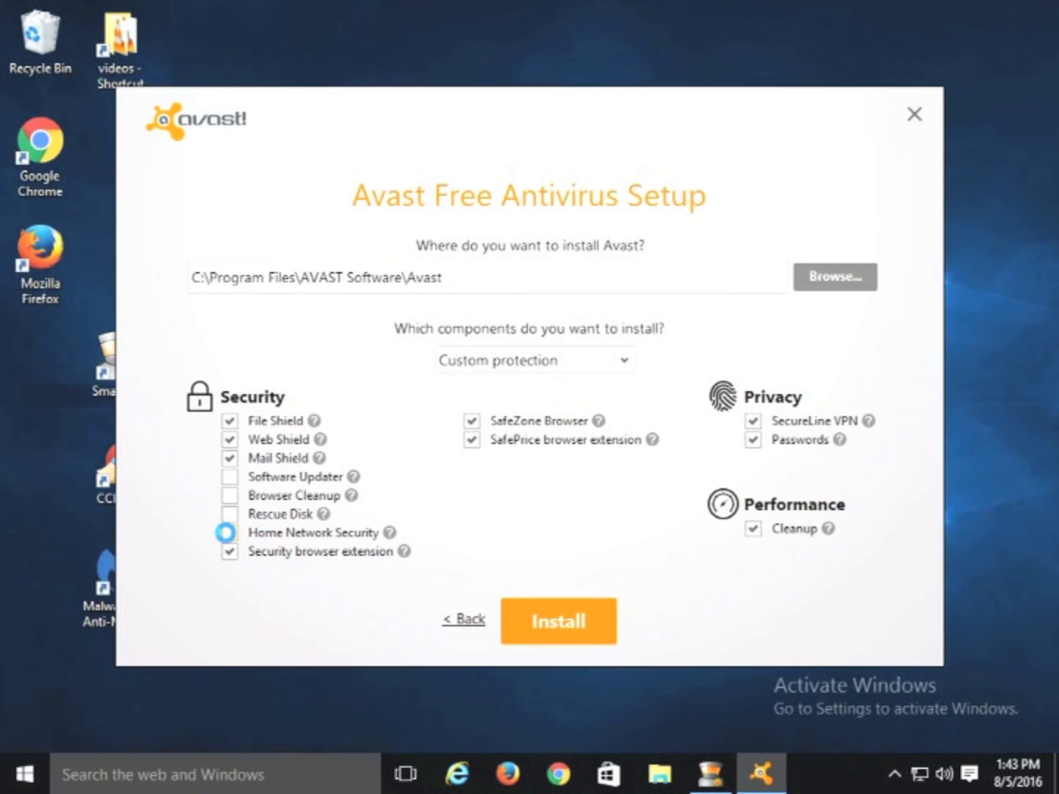
left_click(225, 533)
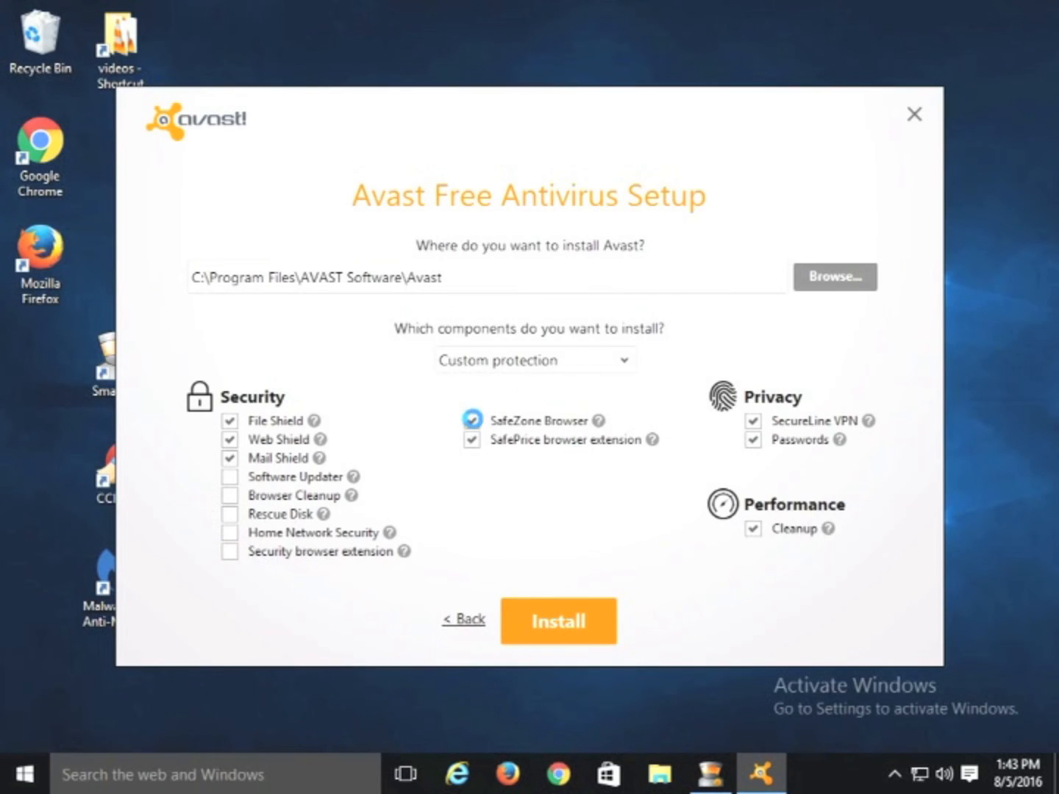
Deselect SafeZone Browser, SafePrice browser extension, SecureLine VPN, Passwords and Cleanup, and install Avast with the remaining components.
left_click(472, 418)
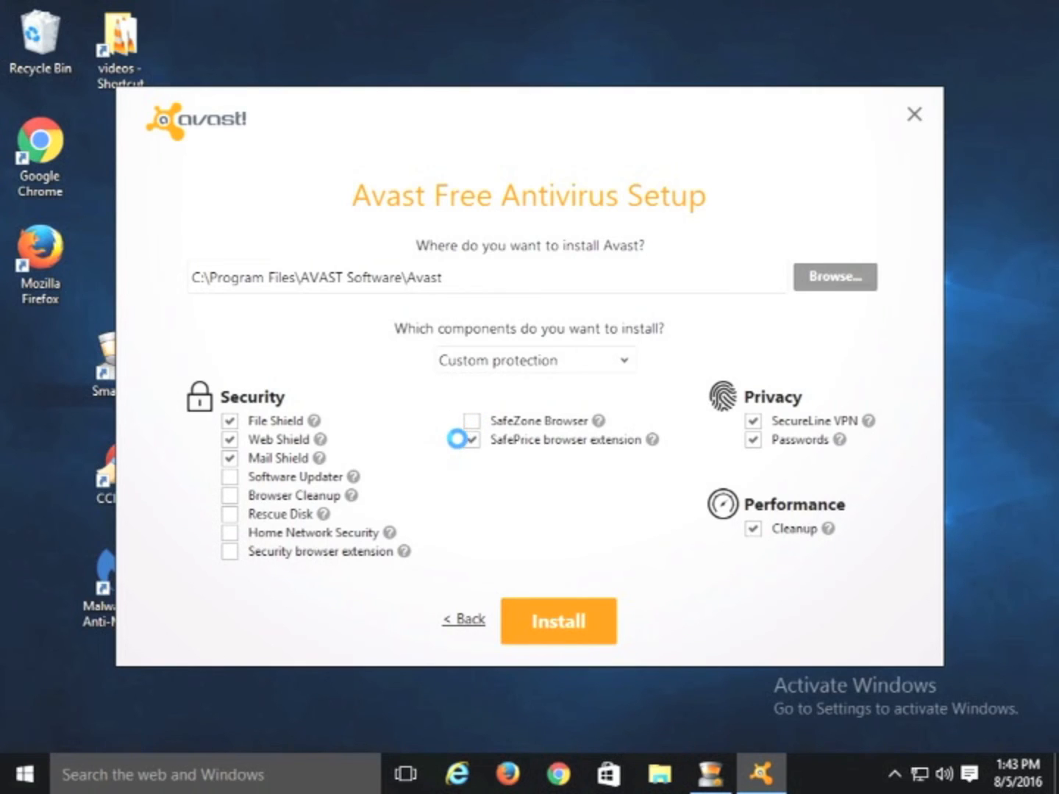
left_click(470, 438)
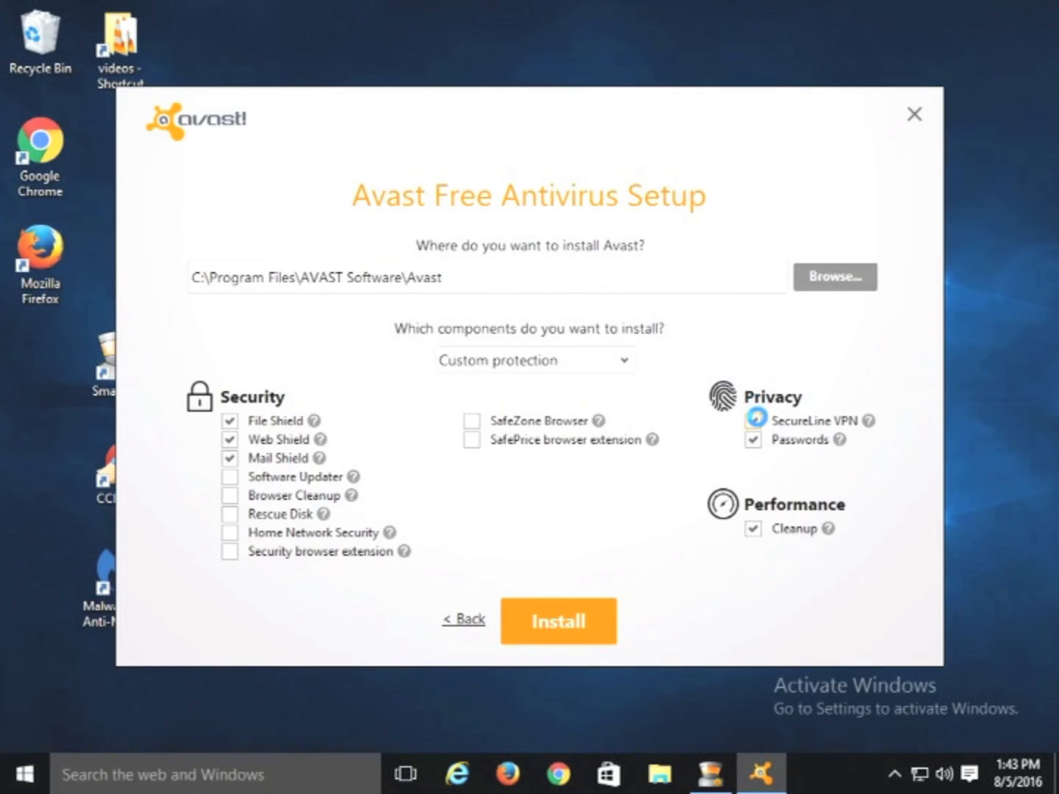
left_click(754, 440)
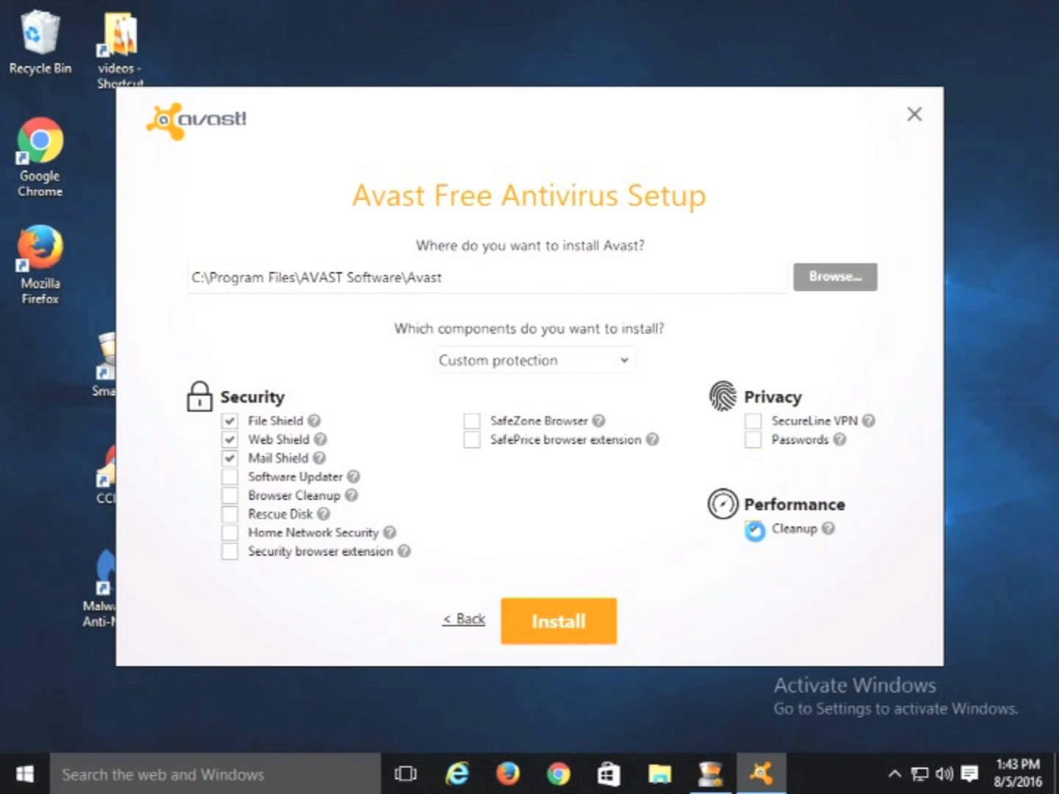
left_click(754, 529)
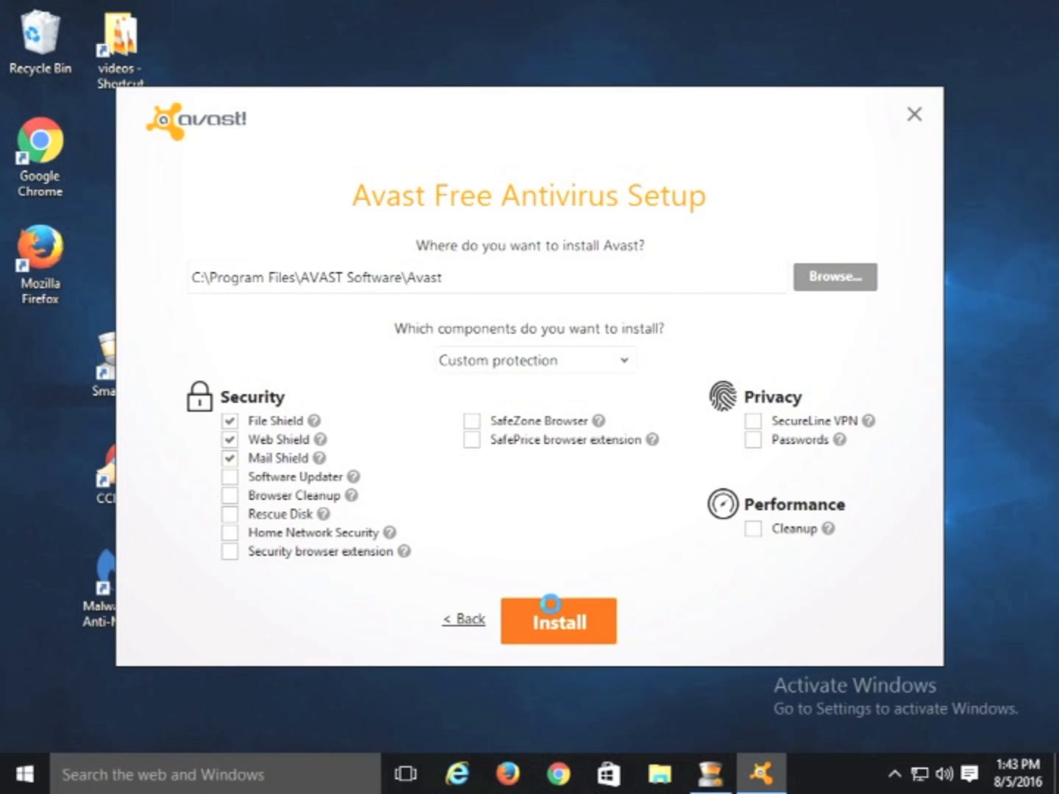
left_click(551, 605)
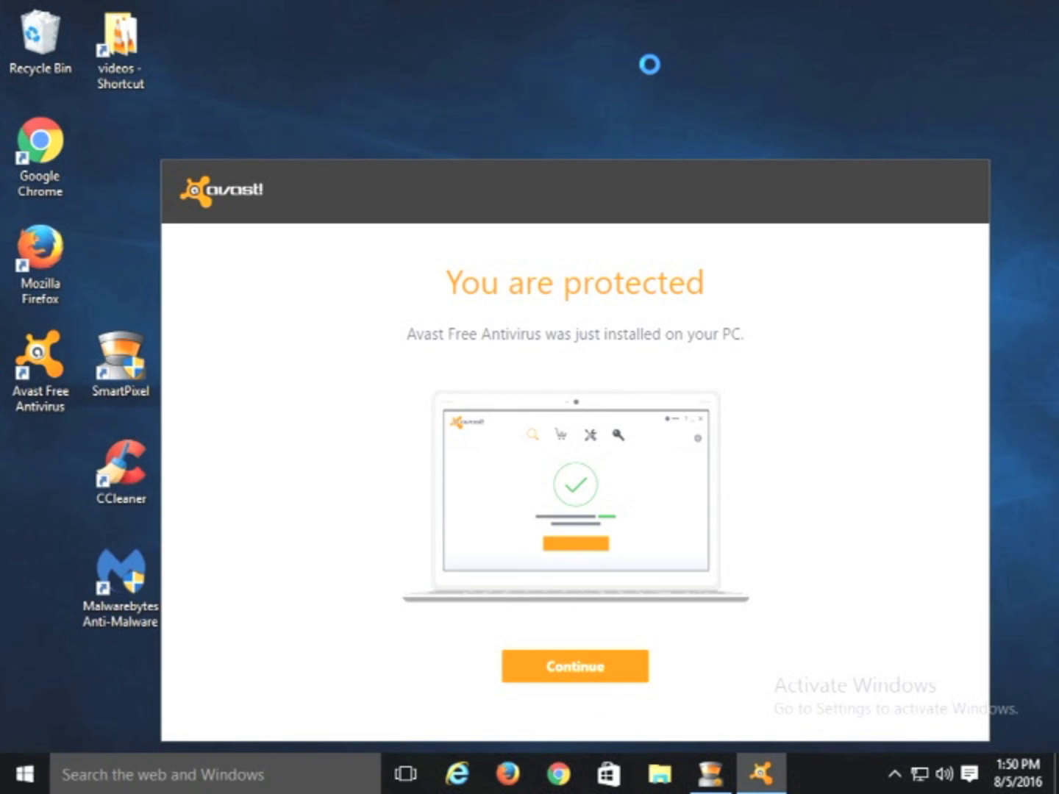
Complete the post-installation screens, accepting the privacy notice and declining protection for an Android phone.
left_click_drag(503, 193, 468, 122)
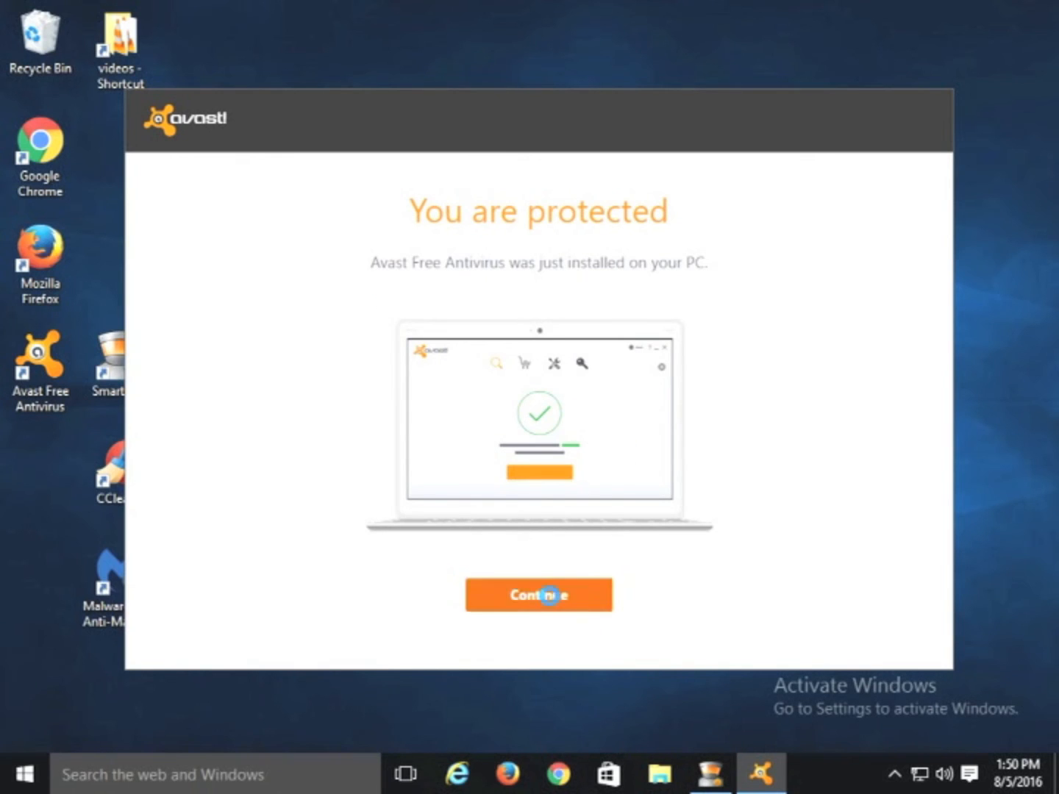
left_click(550, 595)
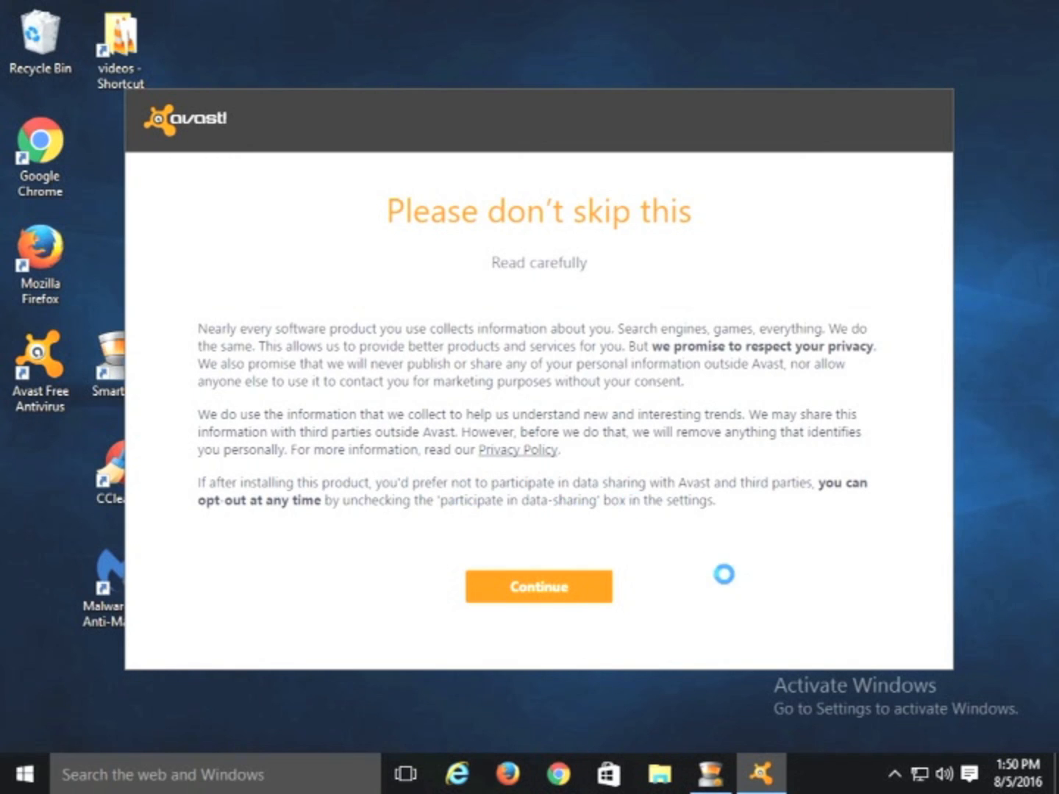
left_click(532, 588)
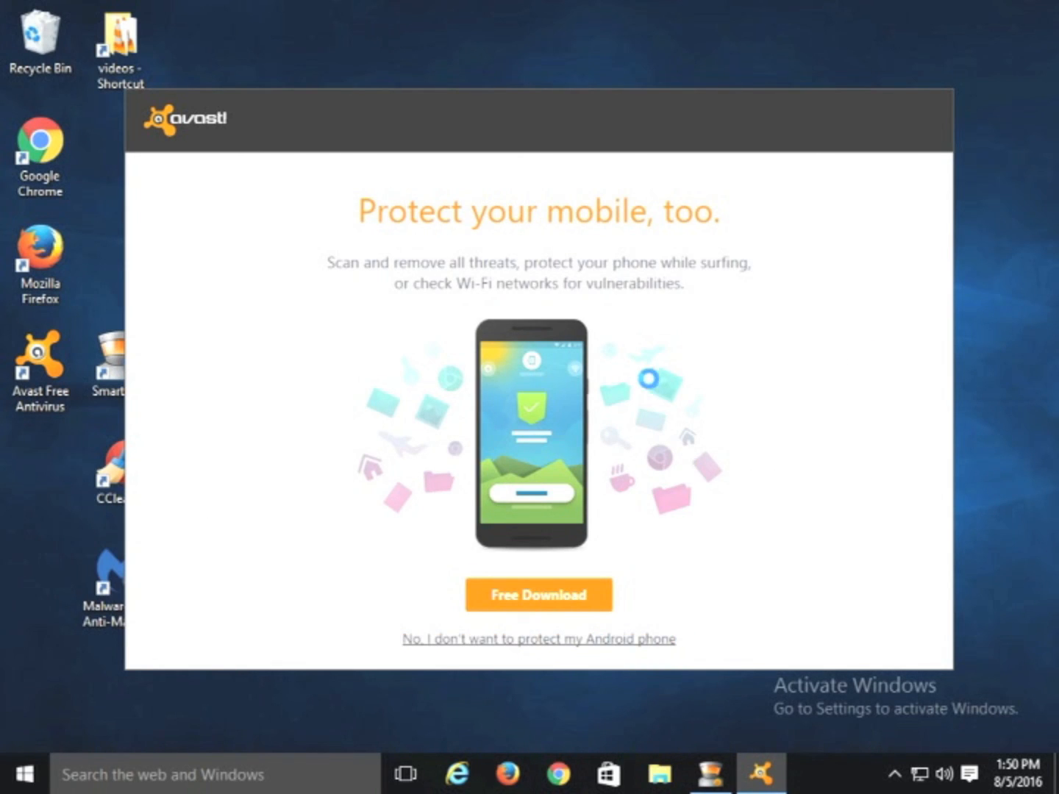
left_click(562, 637)
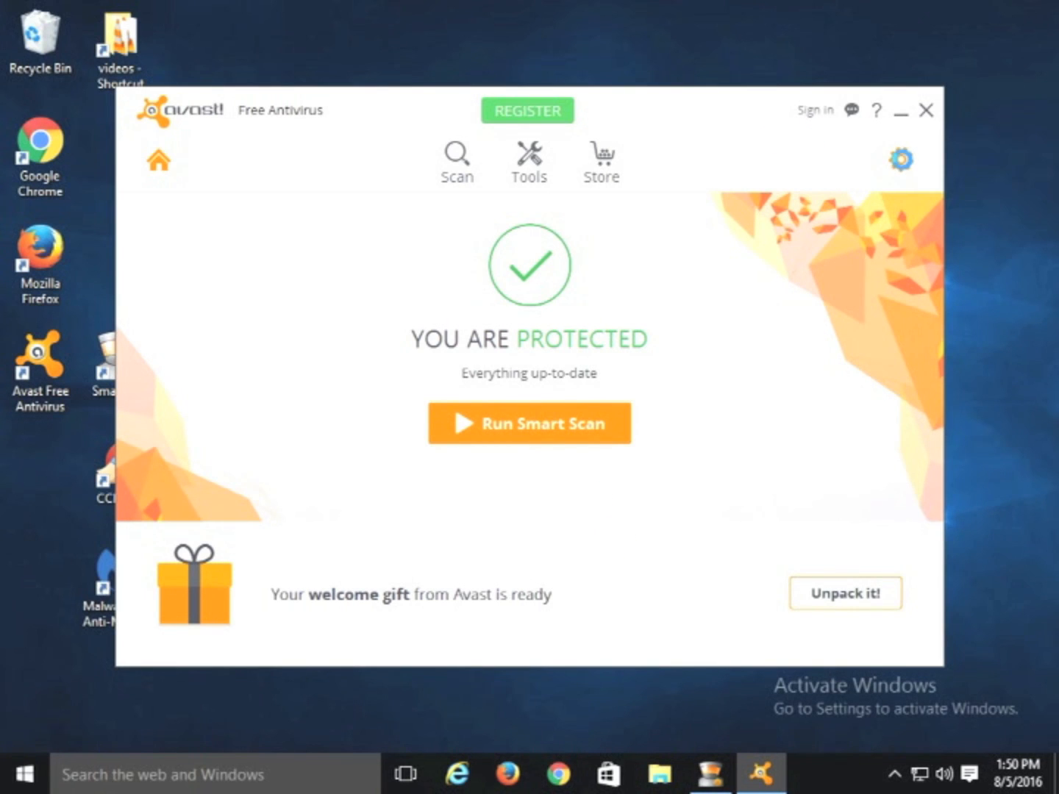
In Avast's general privacy settings, turn off participation in the Avast community and in data sharing.
left_click(901, 159)
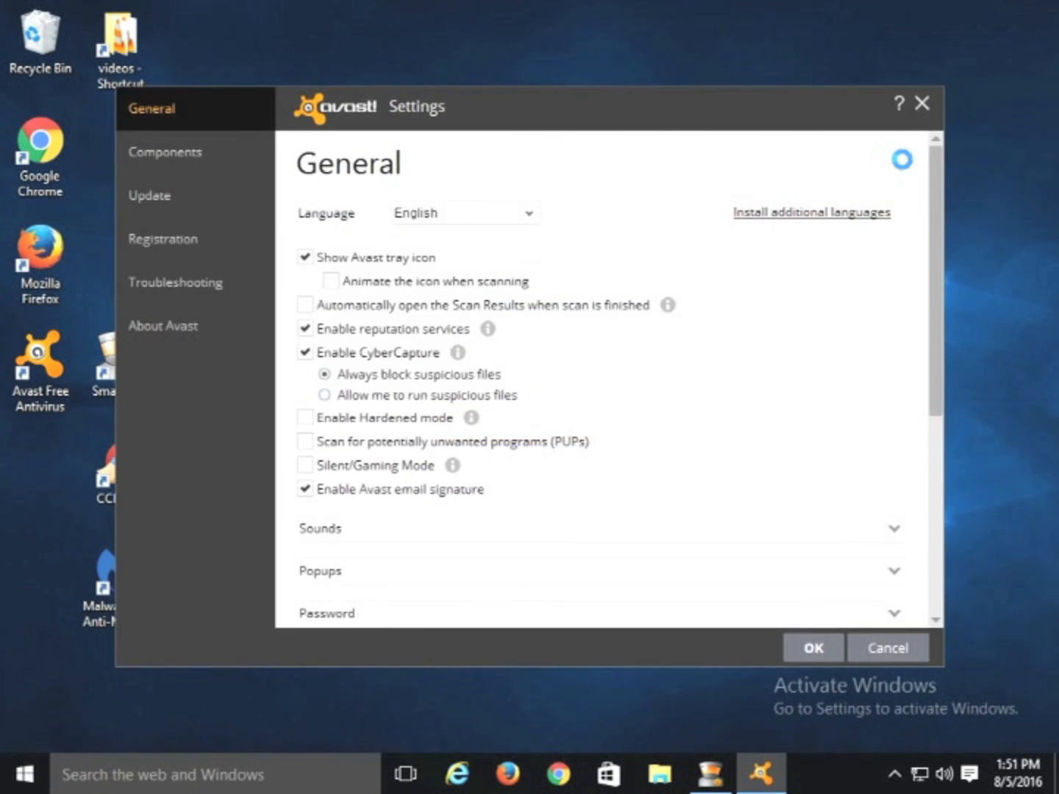
left_click_drag(933, 245, 922, 471)
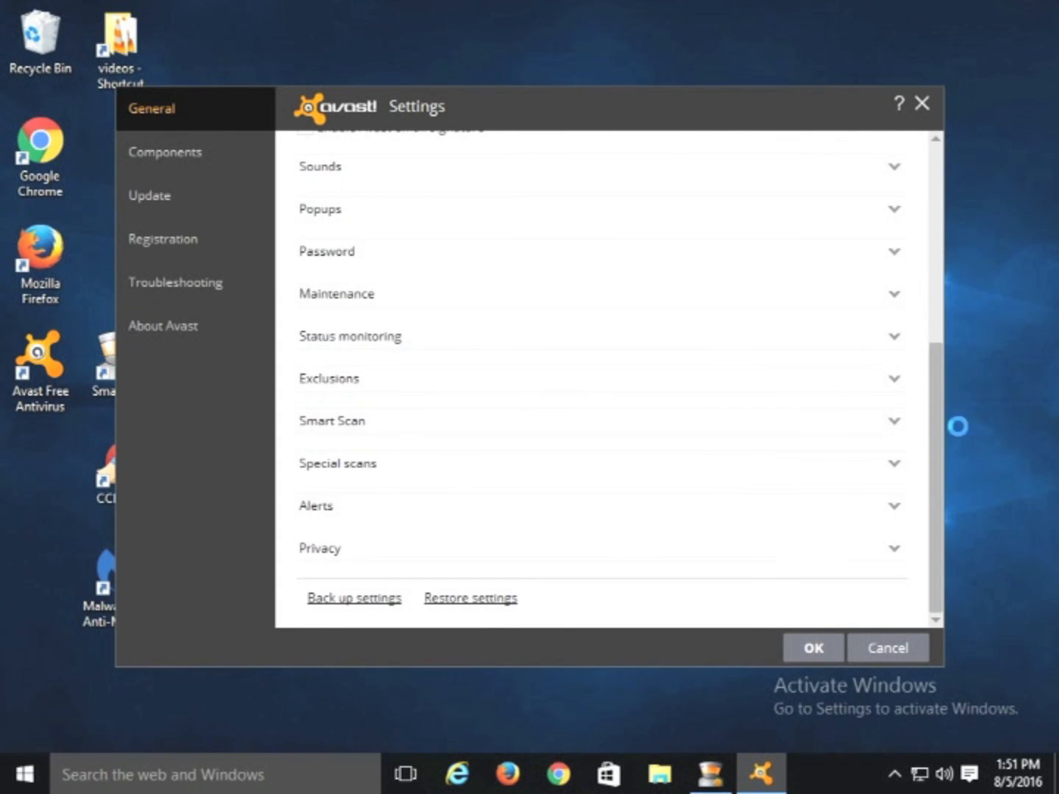
left_click(851, 546)
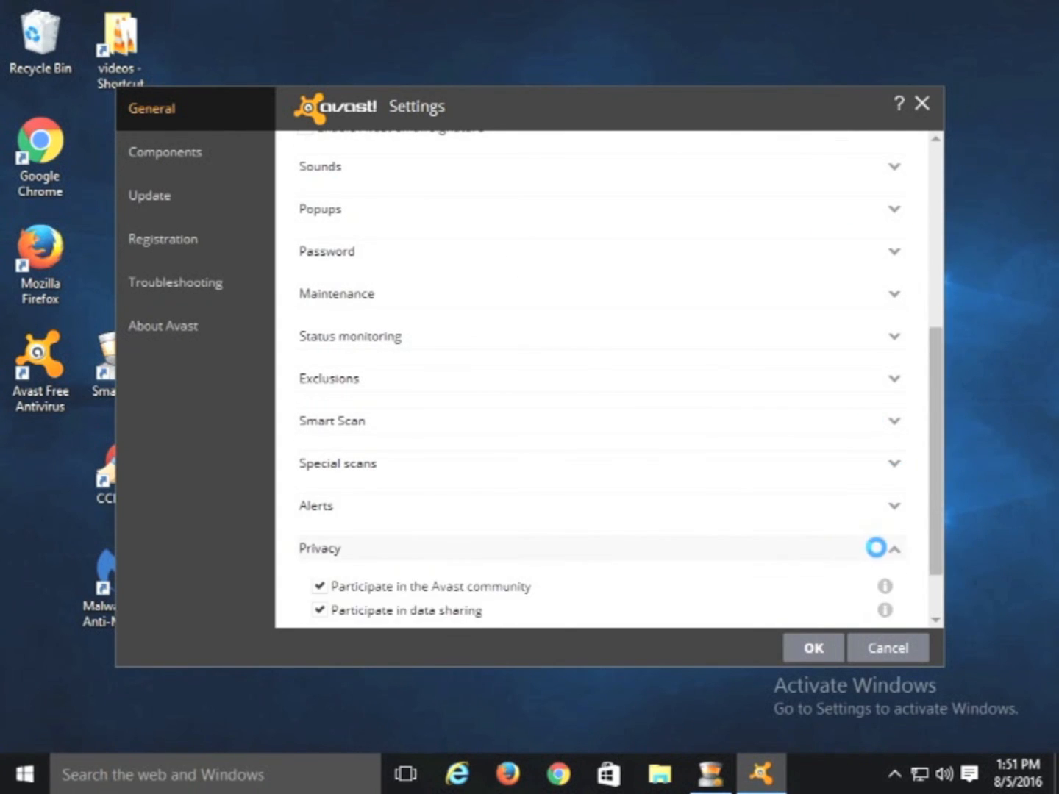
left_click_drag(924, 471, 932, 525)
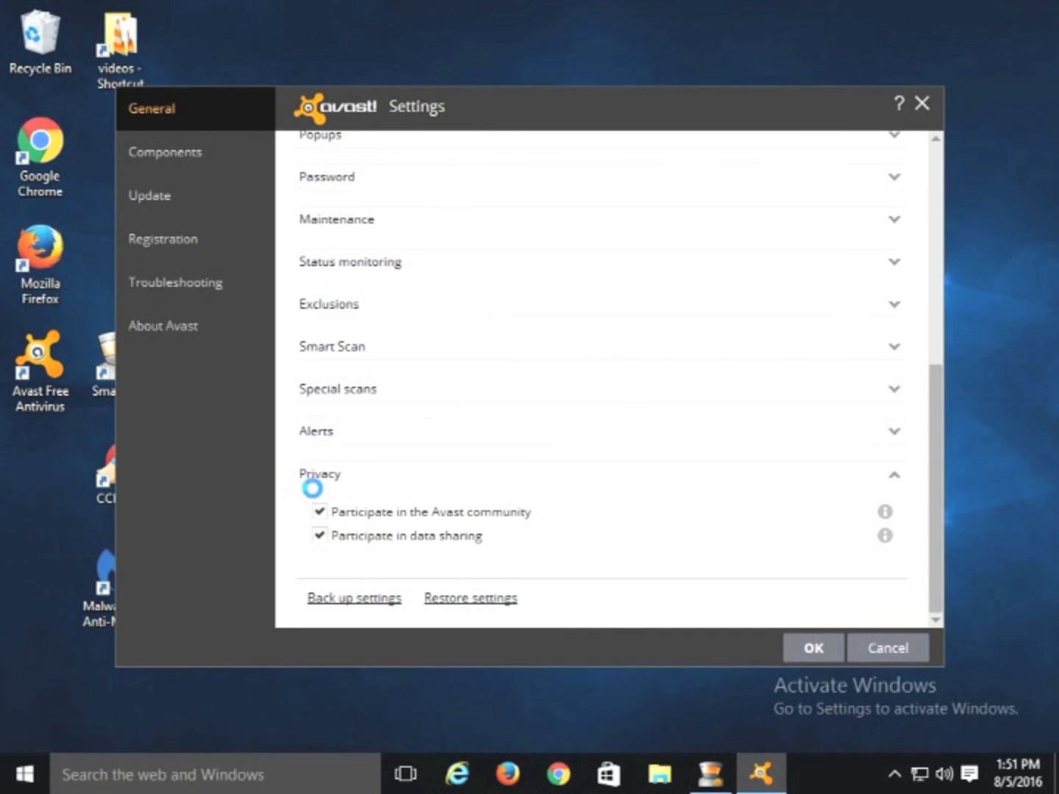
left_click(350, 538)
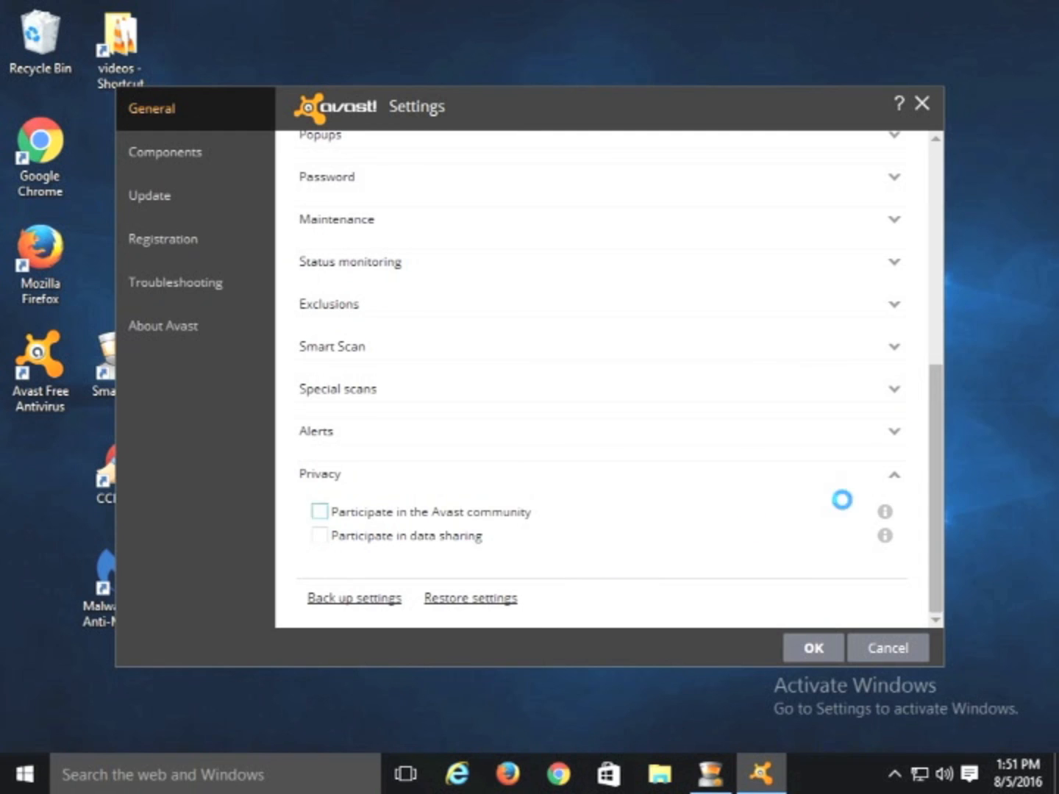
In Avast's popup settings, set the duration of info popups and update popups to 1 second each.
left_click(936, 320)
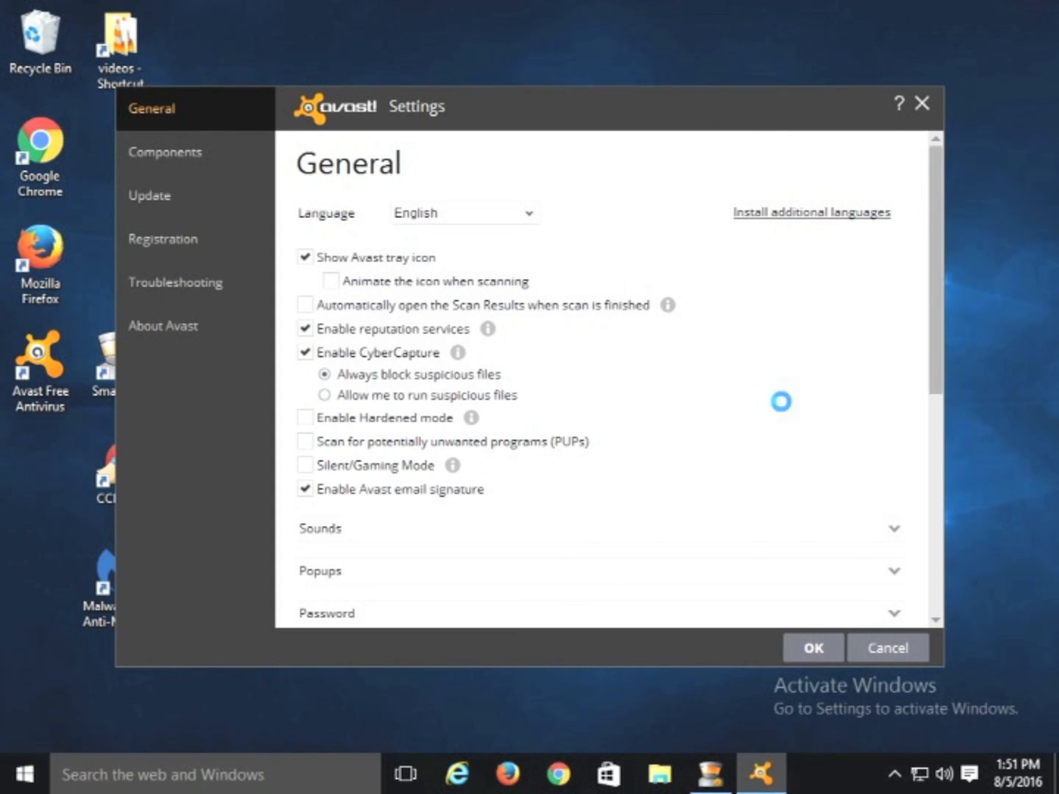
scroll(936, 358, "down", 3)
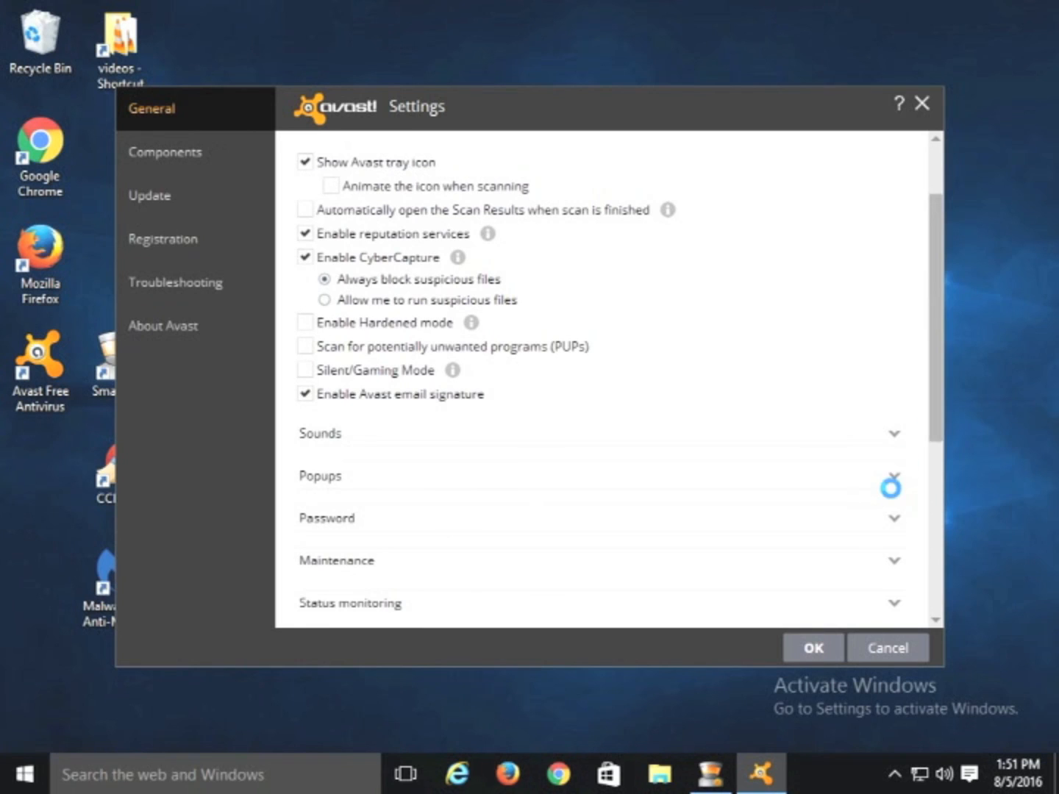
left_click(875, 475)
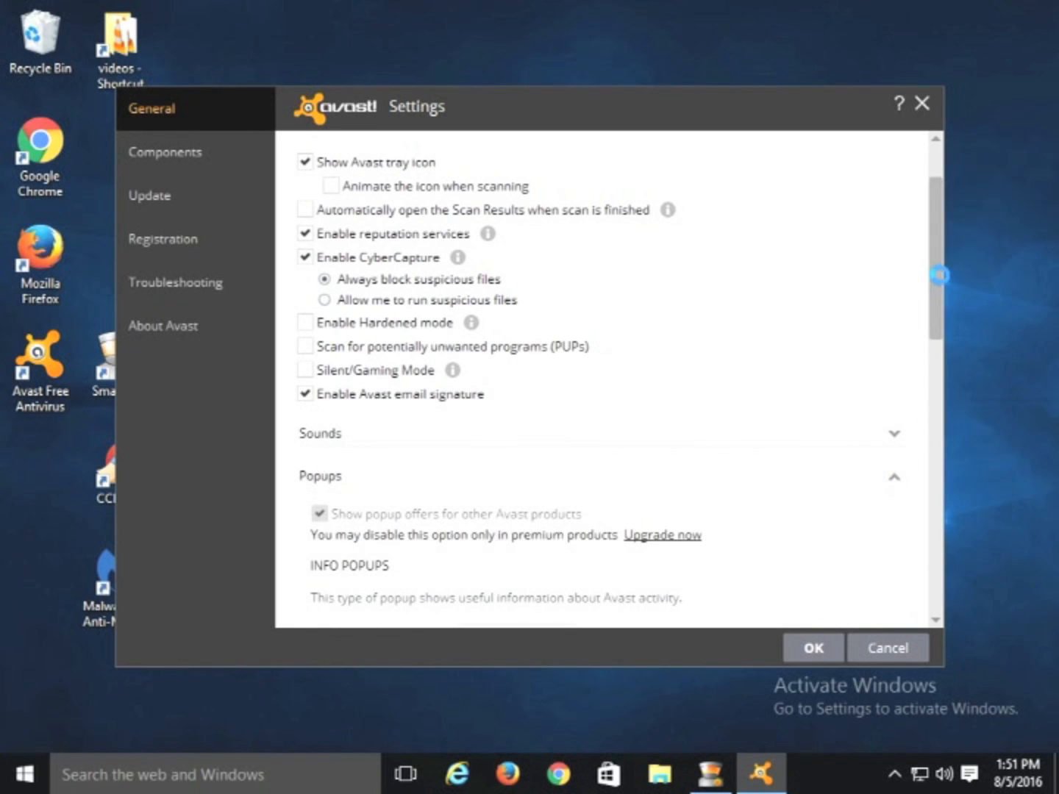
scroll(940, 279, "down", 5)
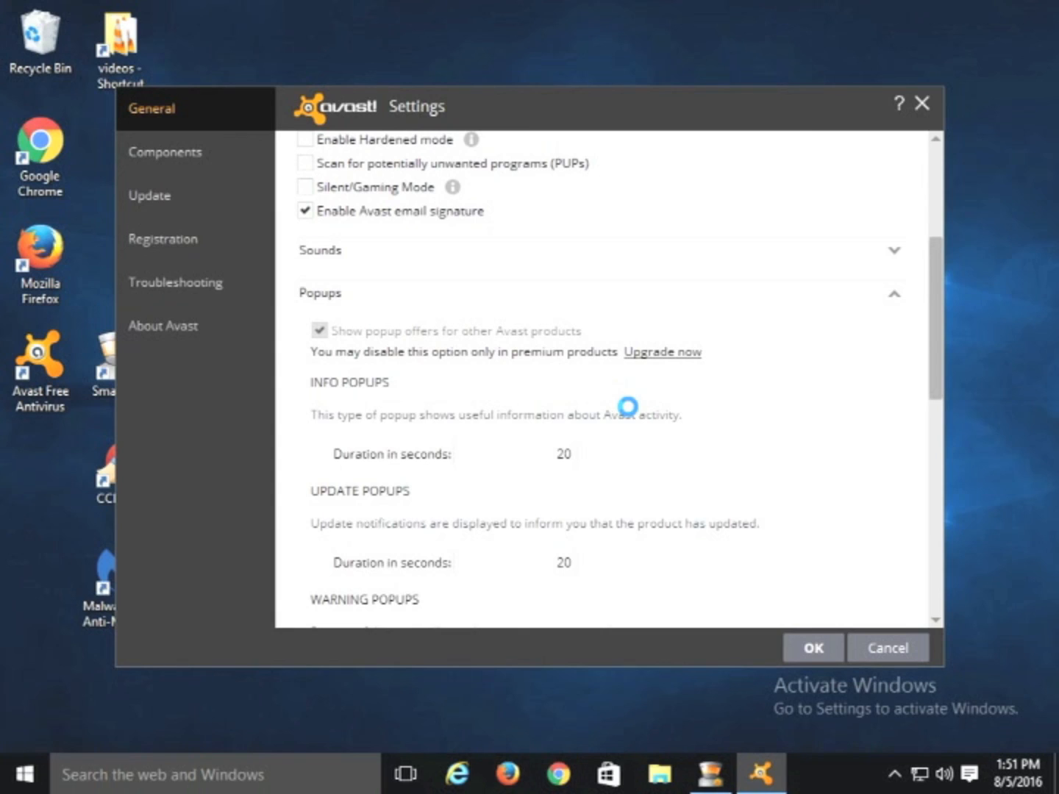
double_click(563, 453)
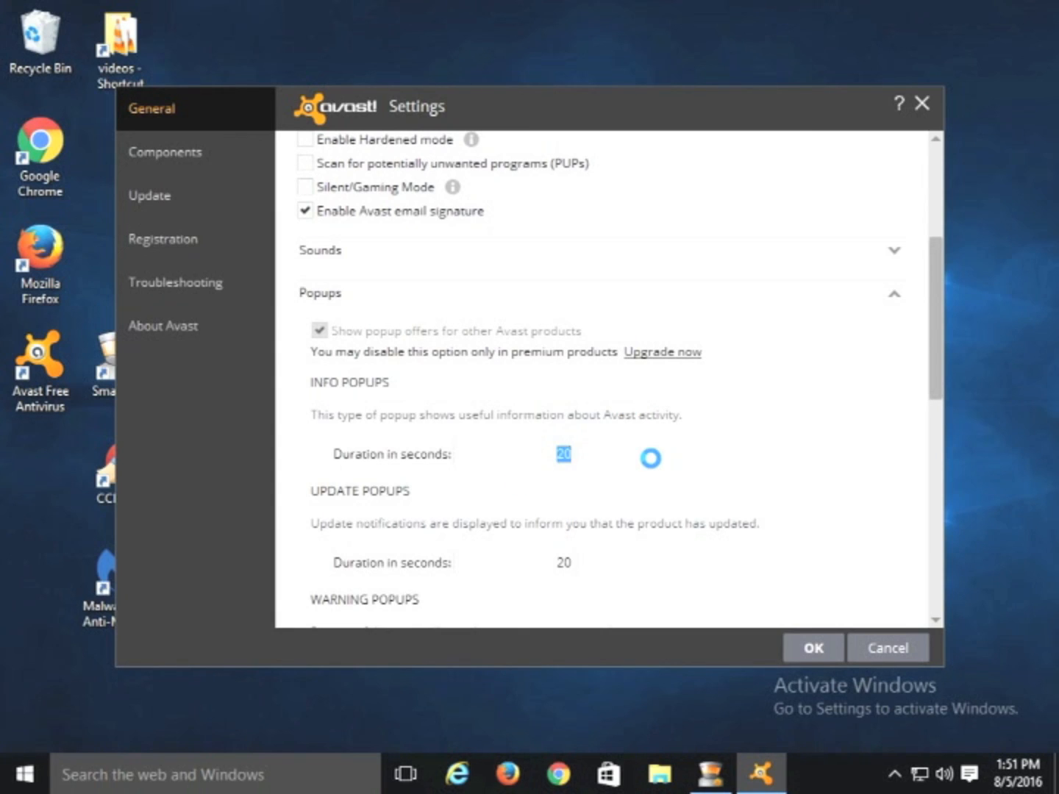
type("1")
scroll(632, 441, "down", 1)
double_click(563, 519)
type("1")
Set the duration of warning popups and alert popups to 1 second each and save the Avast settings.
scroll(613, 517, "down", 3)
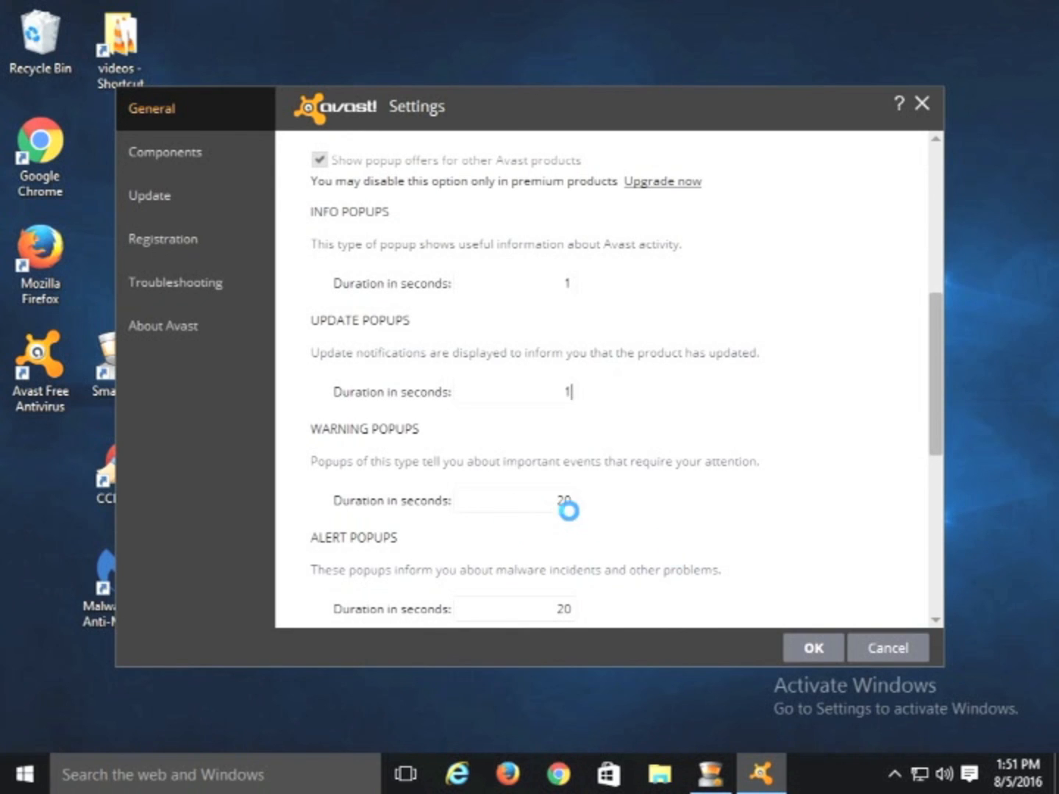
left_click_drag(543, 496, 609, 495)
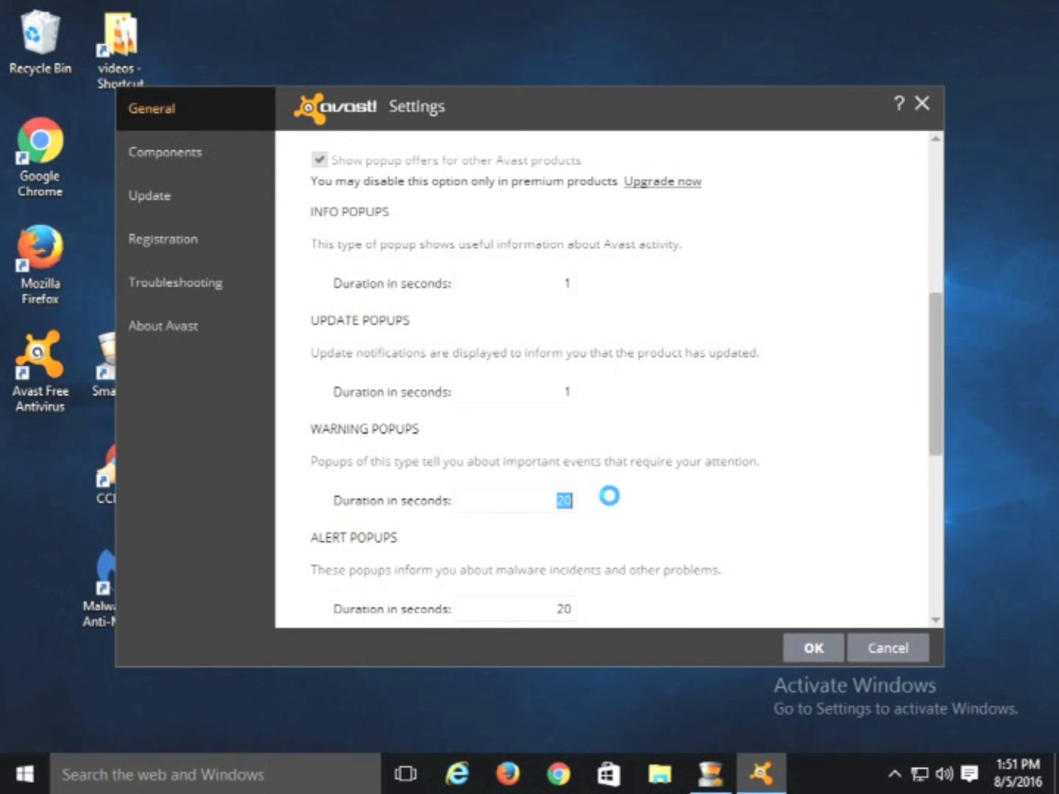
type("1")
scroll(599, 493, "down", 1)
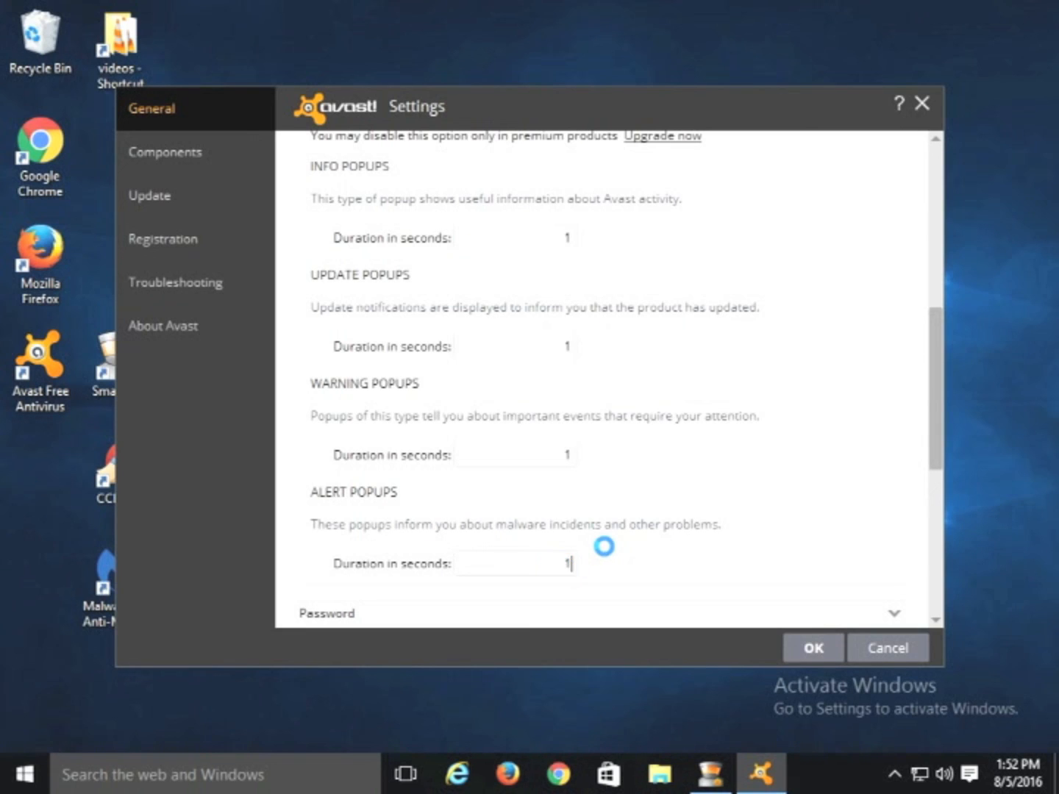
left_click(812, 639)
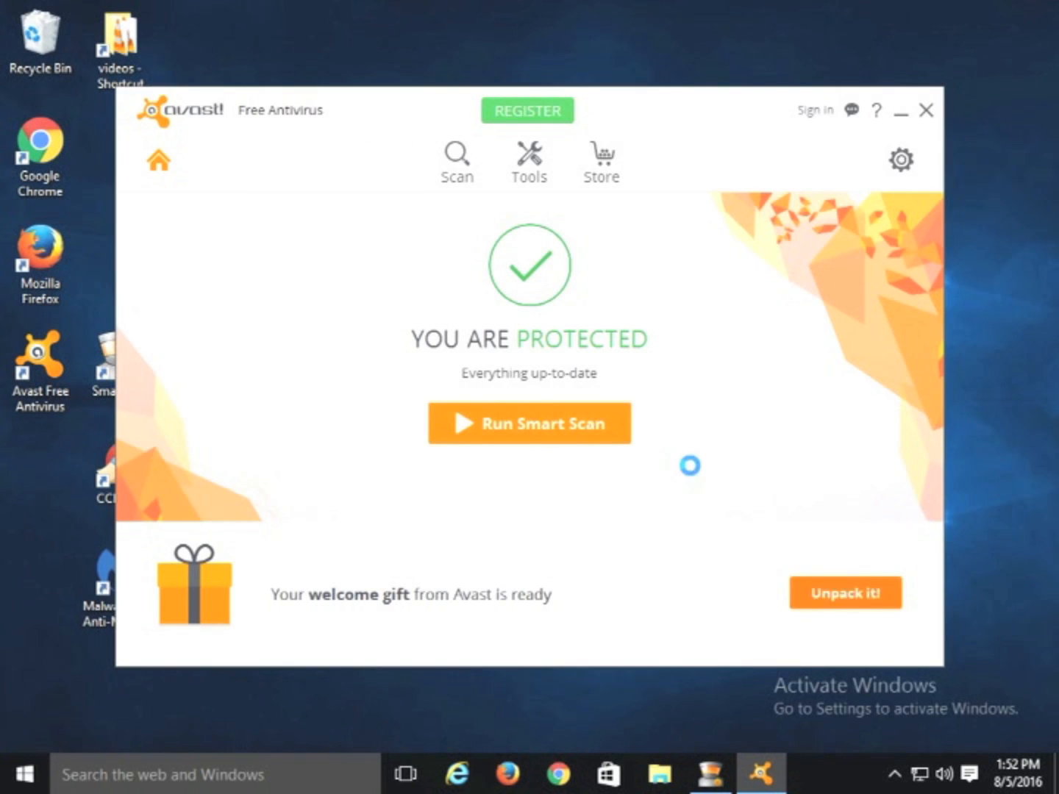
View the registration form for the free 1 year Standard protection license, close it without registering, and bring up Avast's main navigation.
left_click_drag(329, 104, 350, 47)
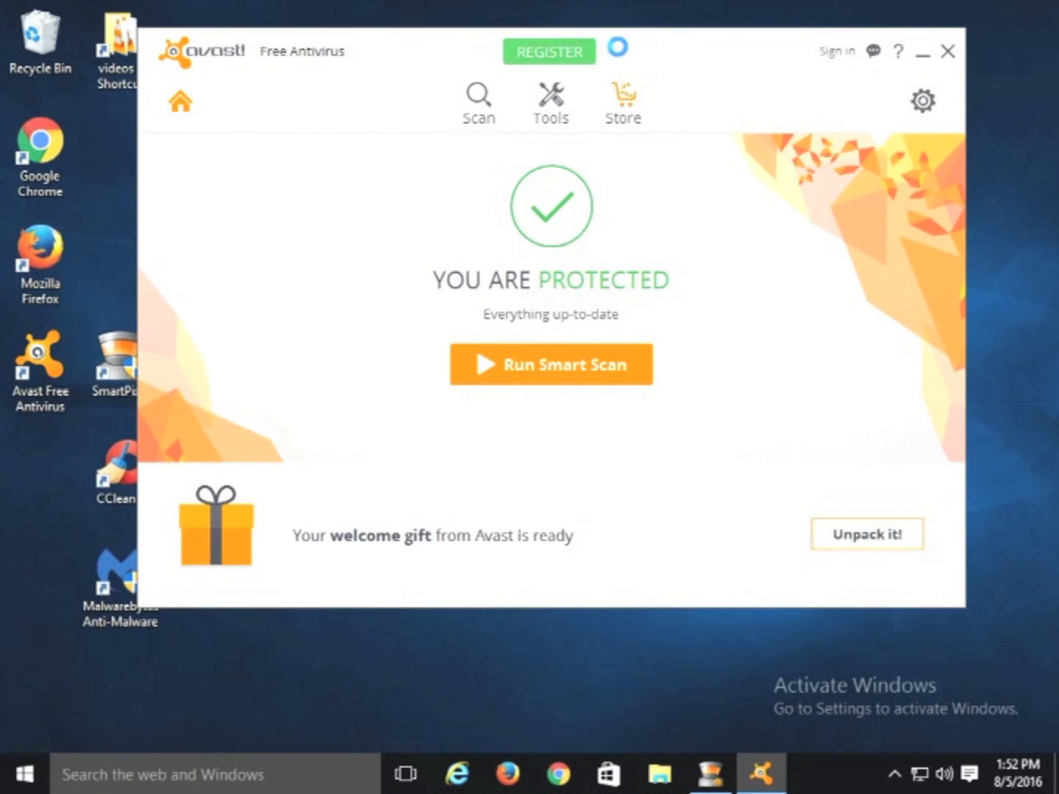
left_click_drag(617, 45, 670, 130)
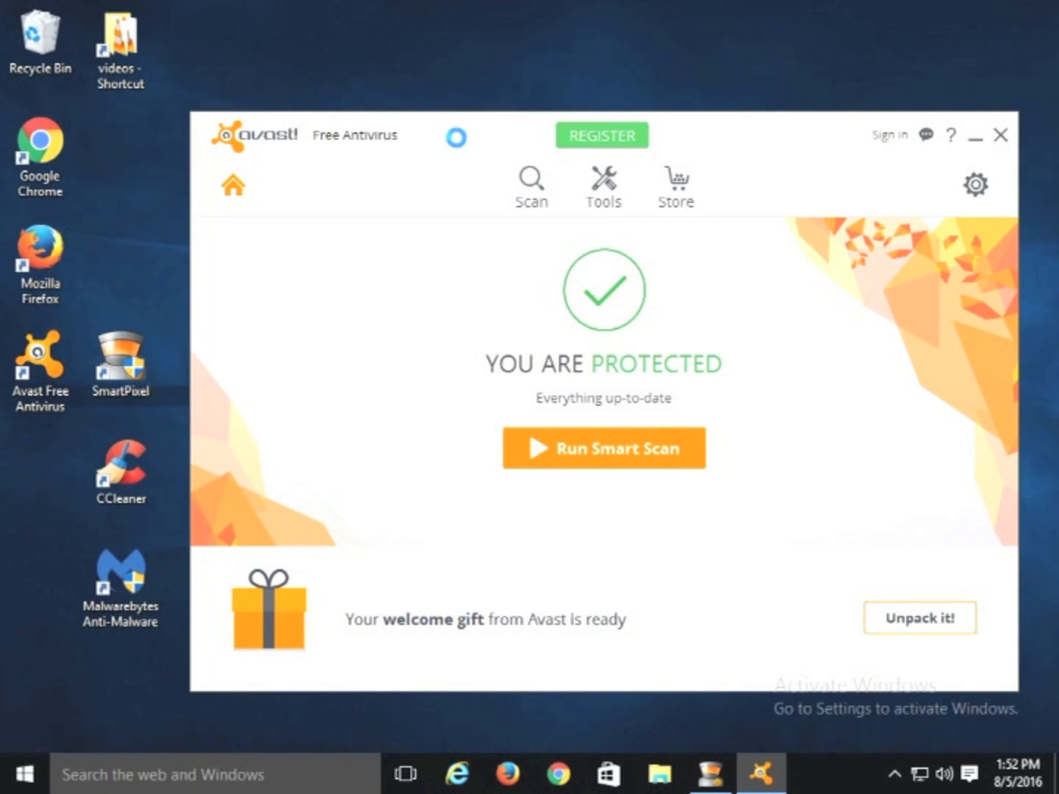
left_click(553, 136)
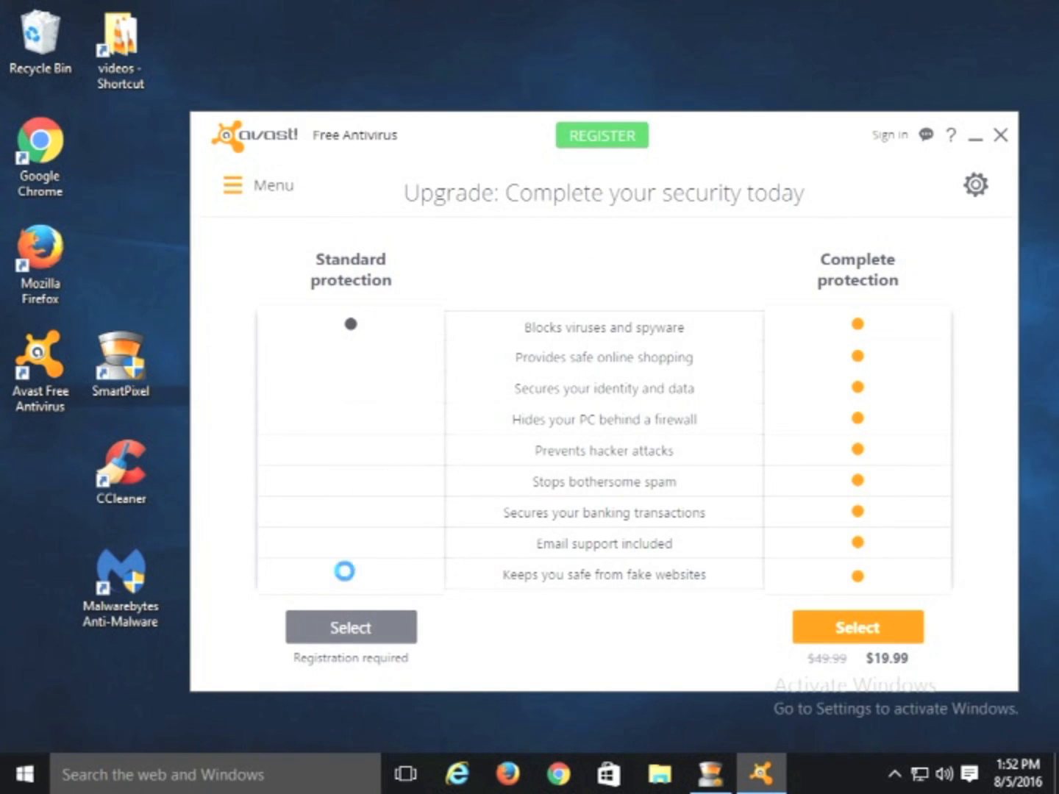
left_click(340, 627)
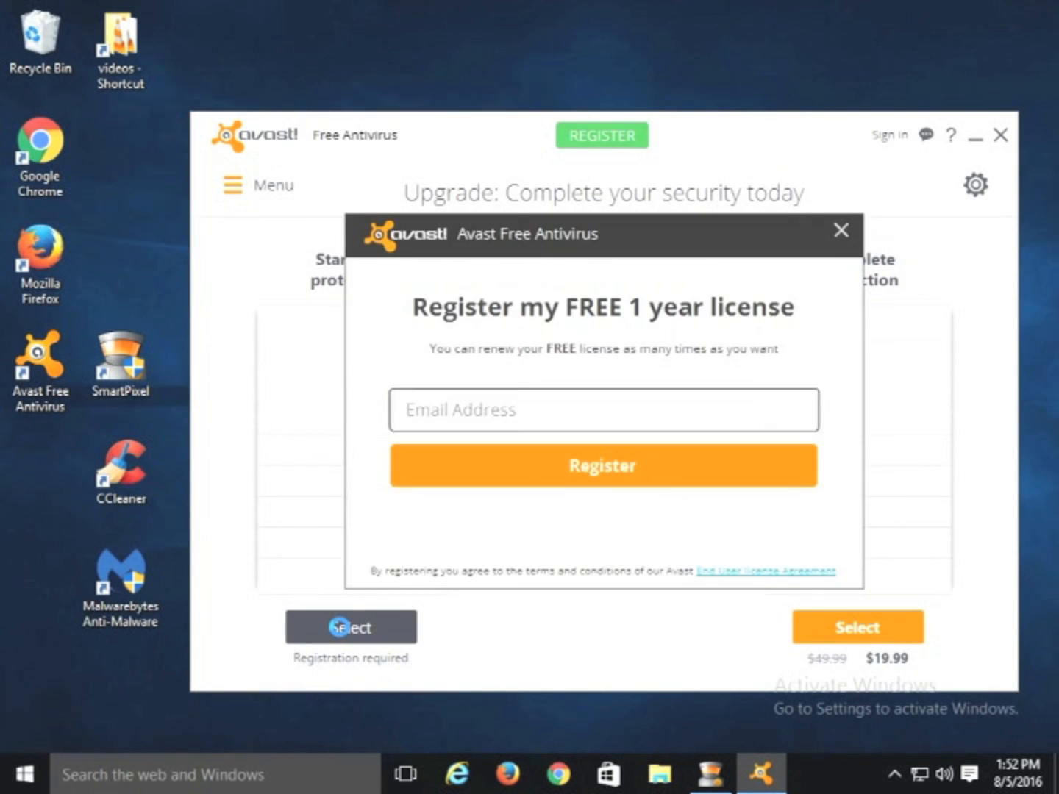
left_click(431, 406)
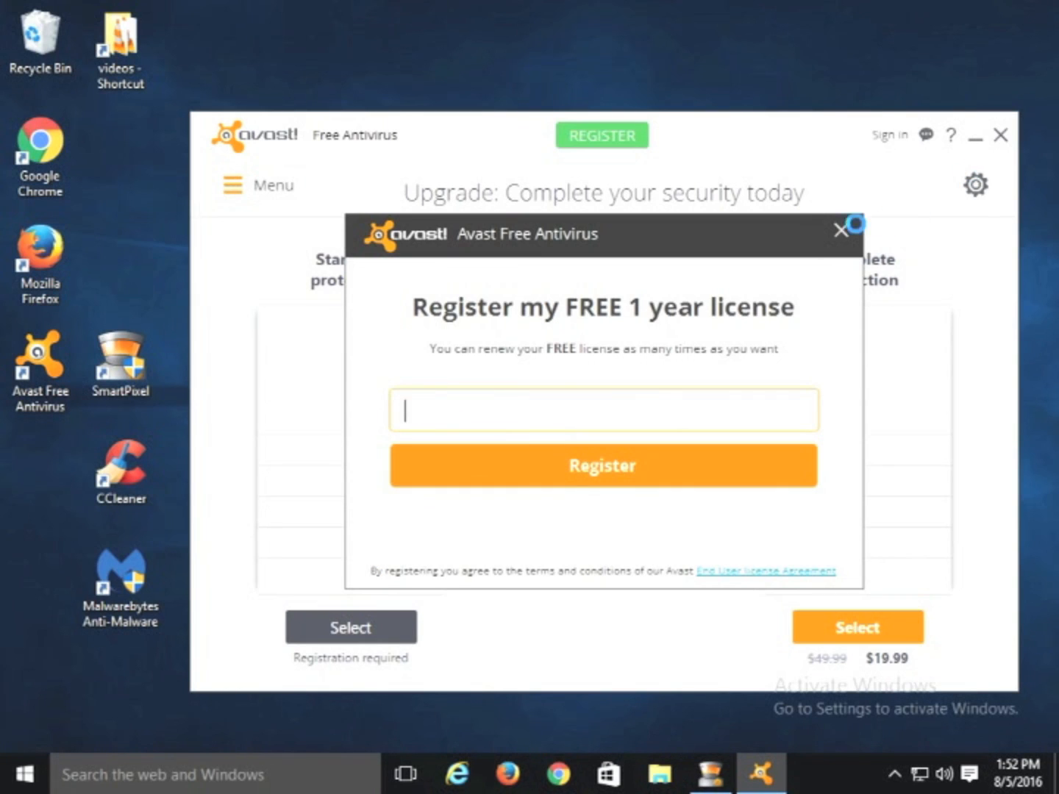
left_click(833, 232)
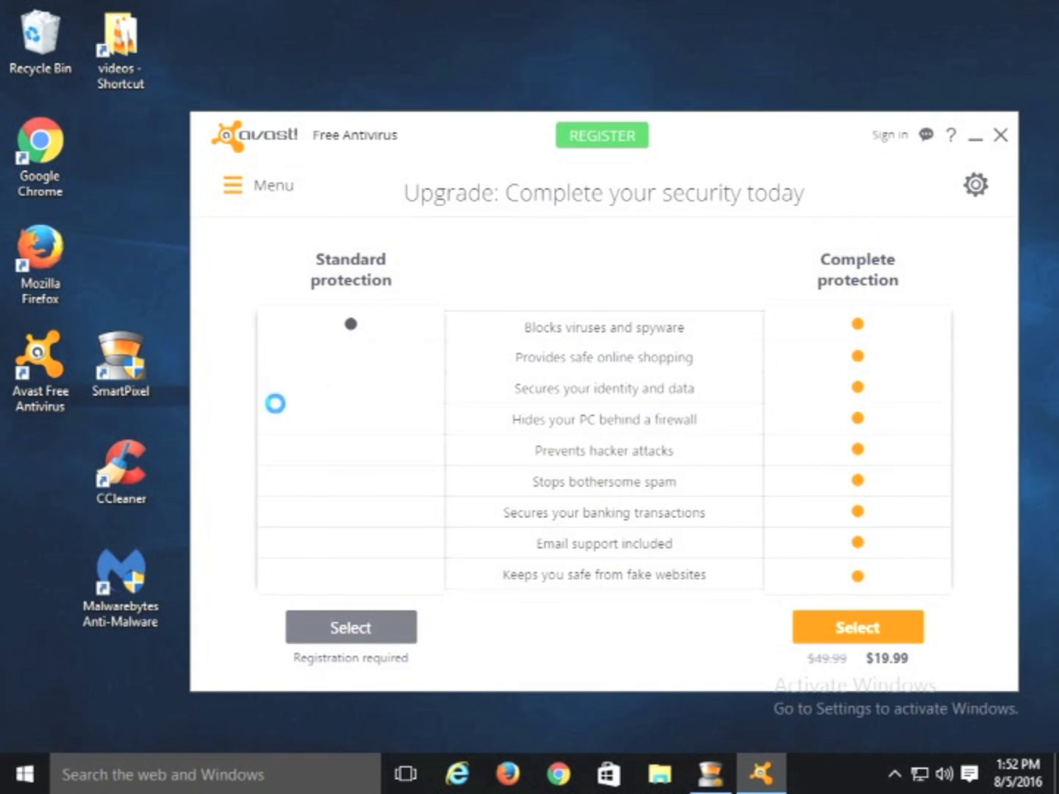
left_click(235, 188)
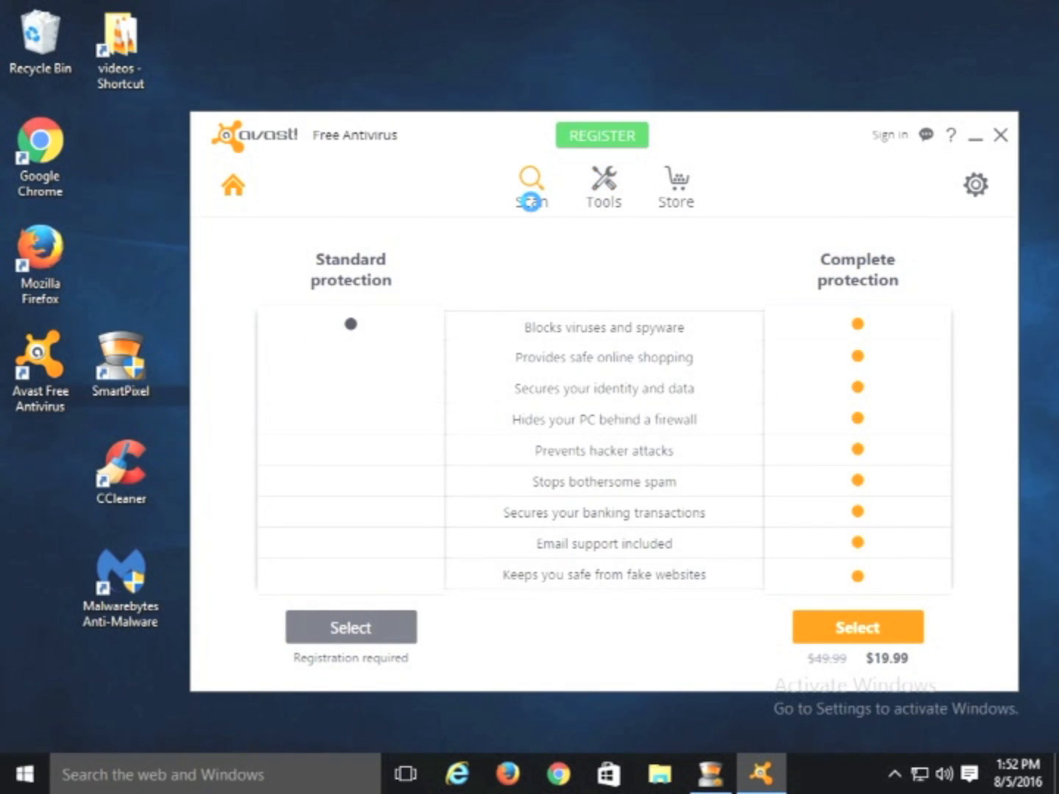
Run a Smart Scan in Avast and close the Avast window once the scan is complete.
mouse_move(530, 189)
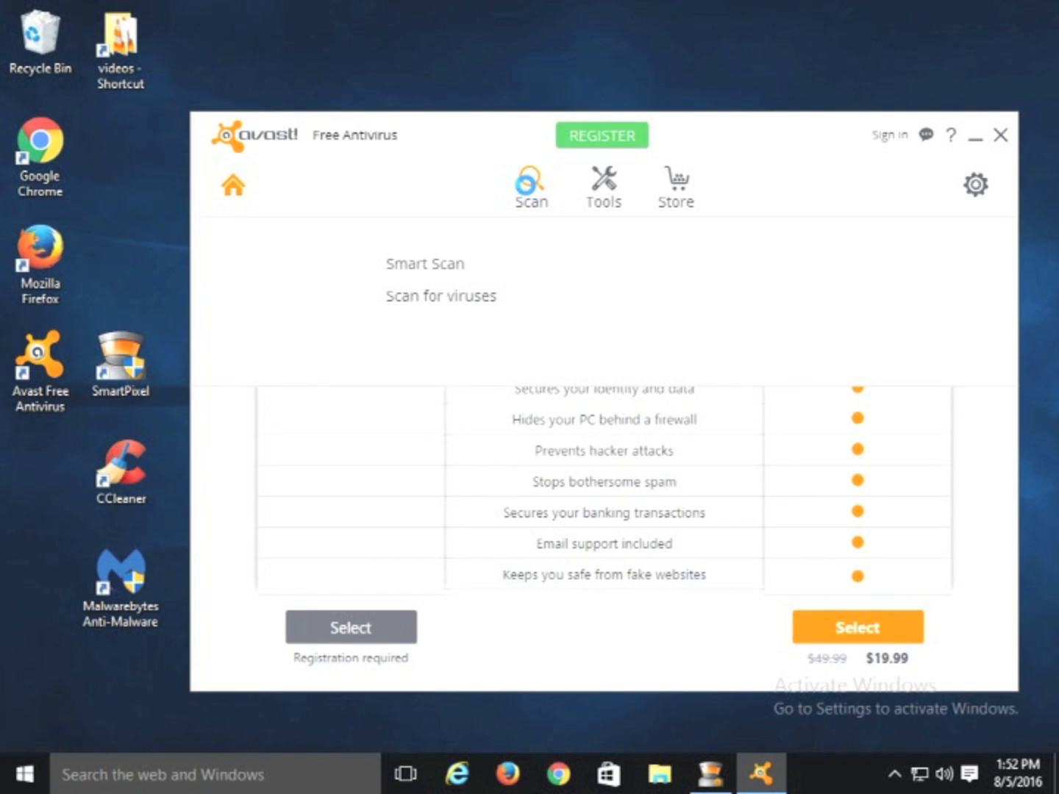
left_click(459, 262)
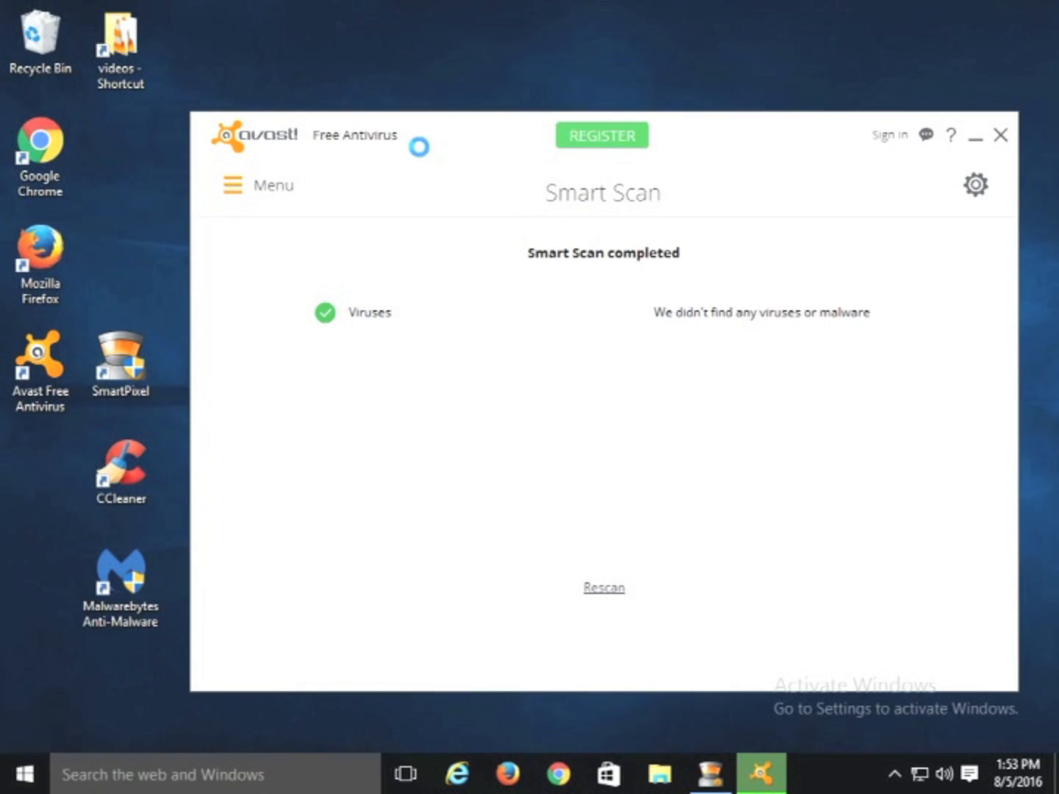
left_click_drag(413, 119, 337, 93)
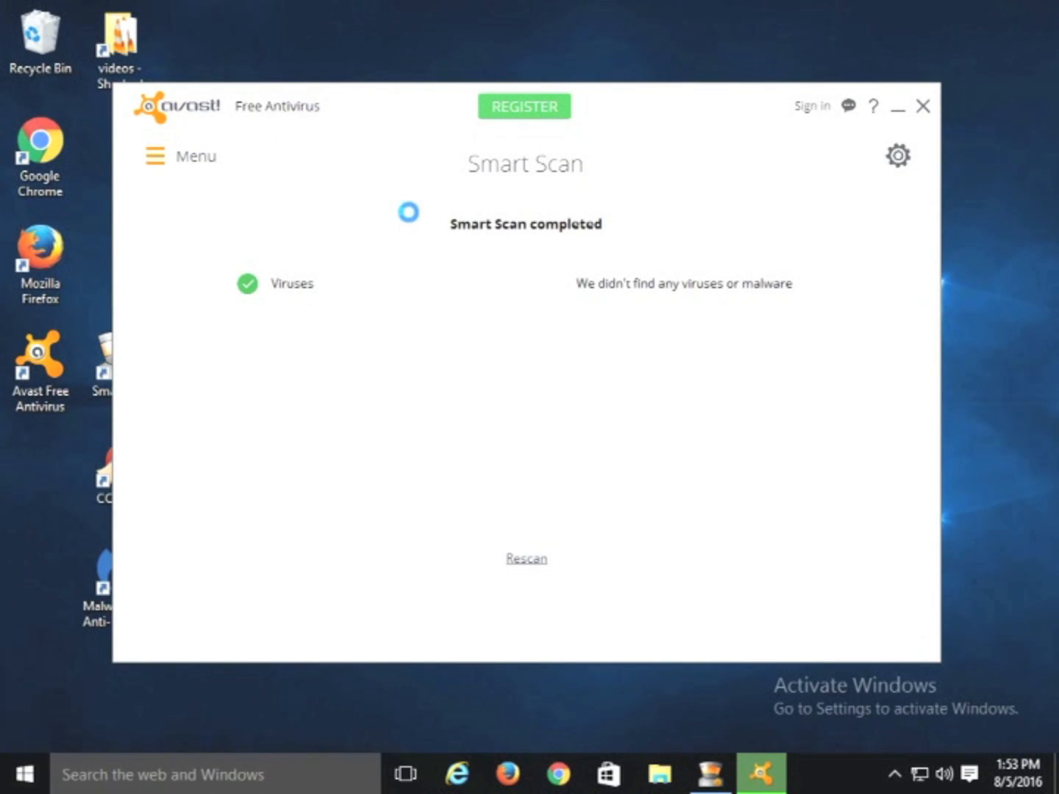
left_click_drag(311, 104, 434, 149)
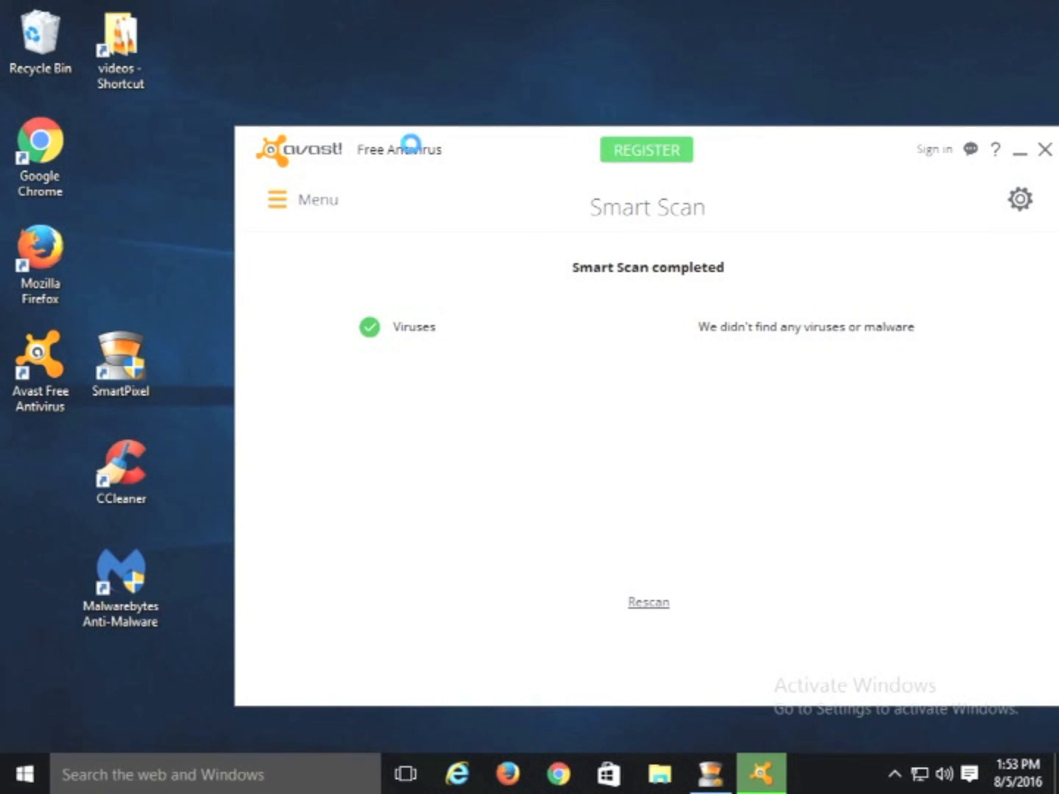
left_click_drag(410, 143, 318, 137)
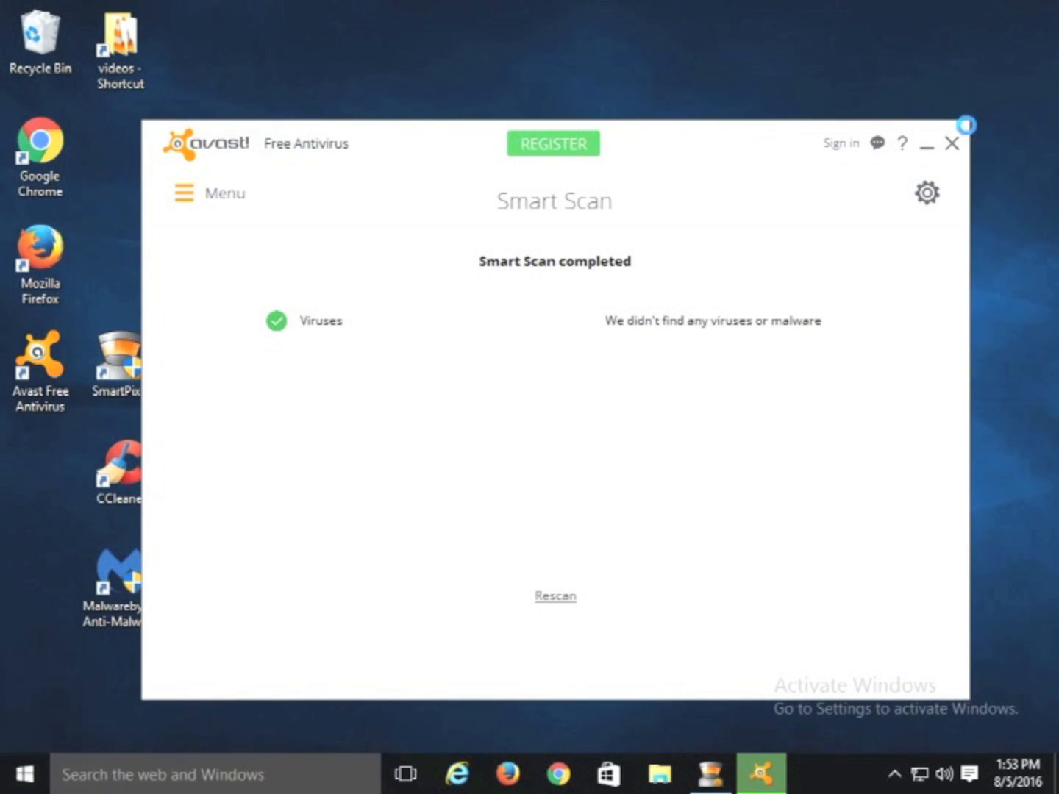
left_click(954, 146)
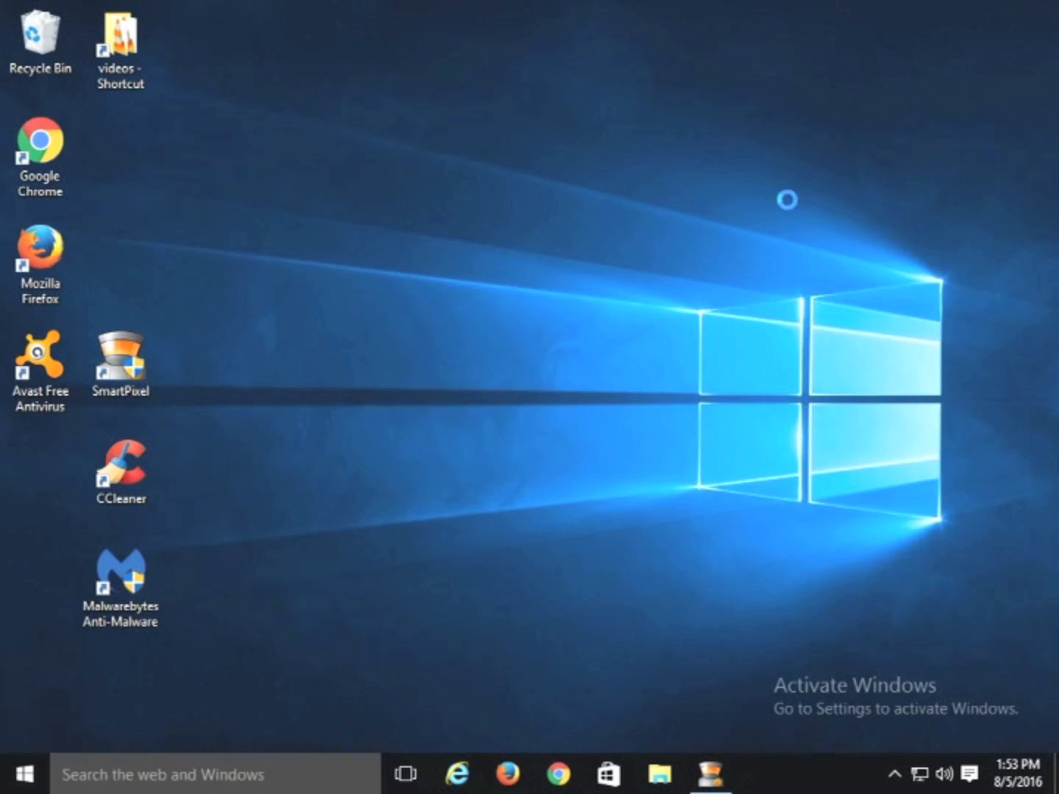
Move the Avast Free Antivirus shortcut to an open desktop area, open the spyware protection notification, and dismiss its run-app prompt.
left_click_drag(18, 347, 339, 132)
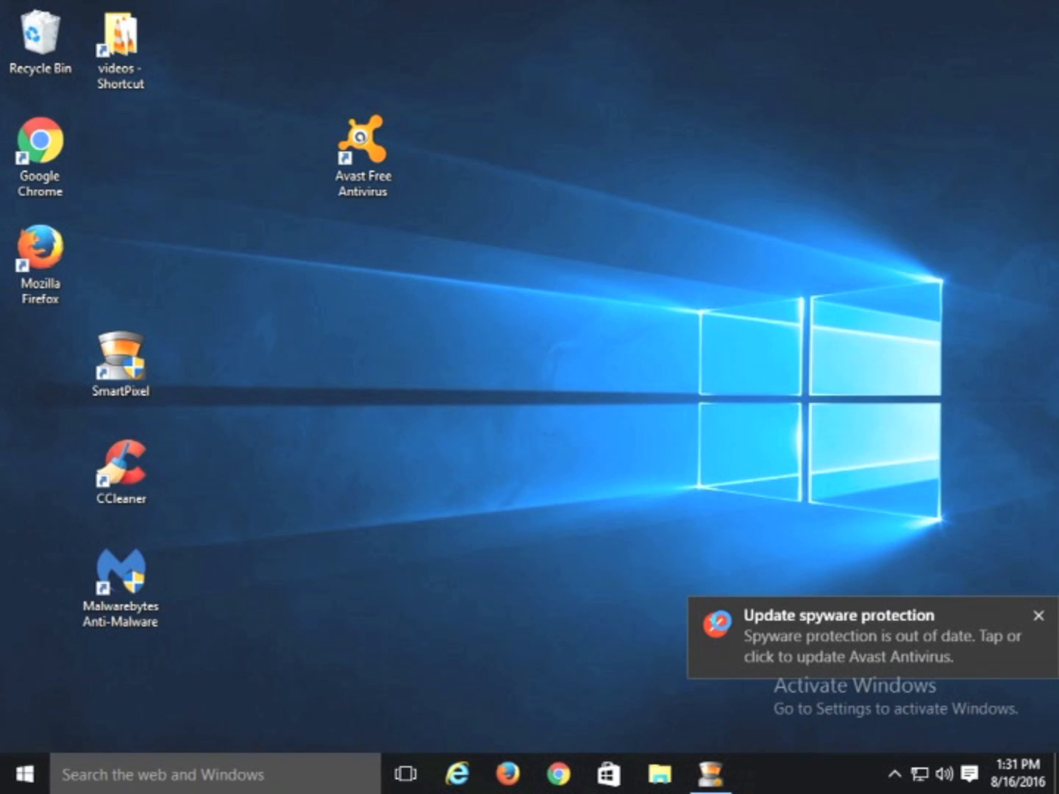
left_click(719, 621)
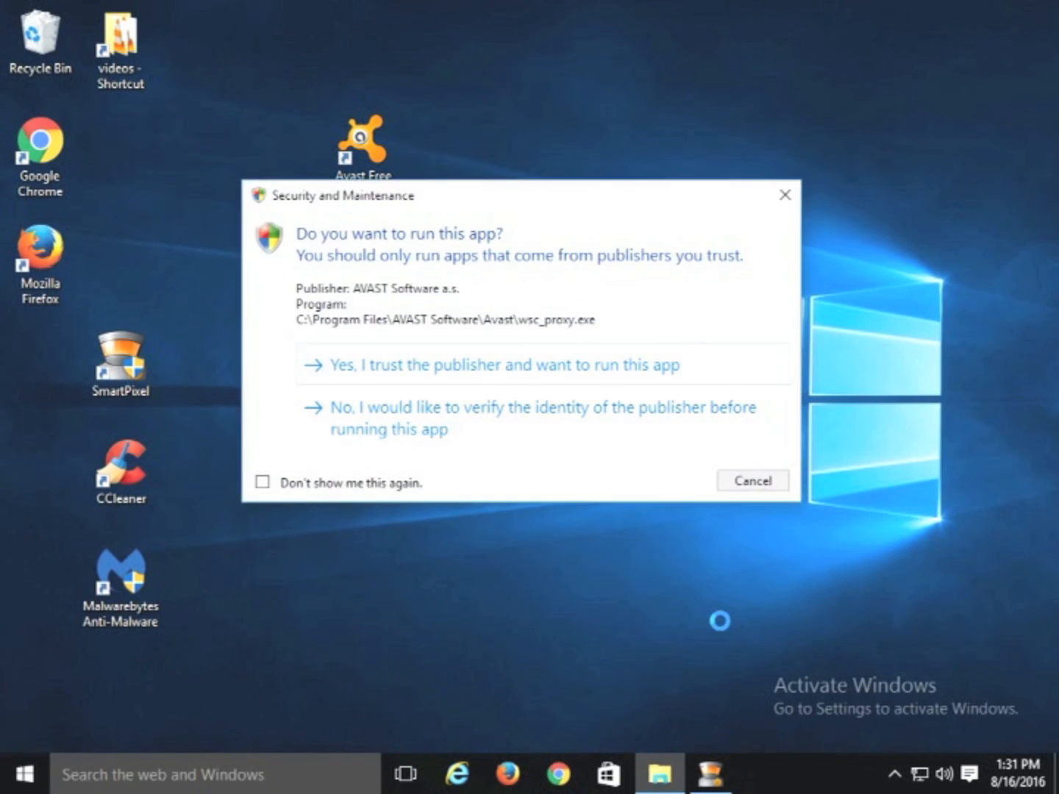
left_click(785, 195)
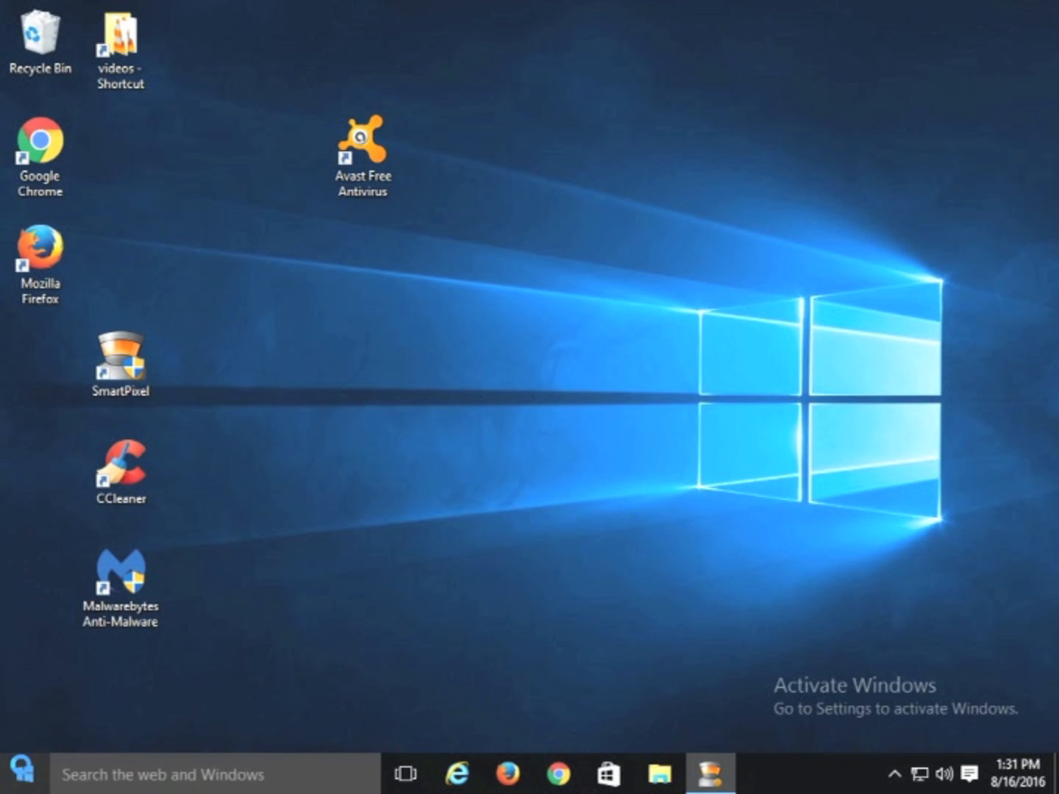
Open the startup programs list in a maximized Task Manager and disable CCleaner from running at startup.
right_click(24, 767)
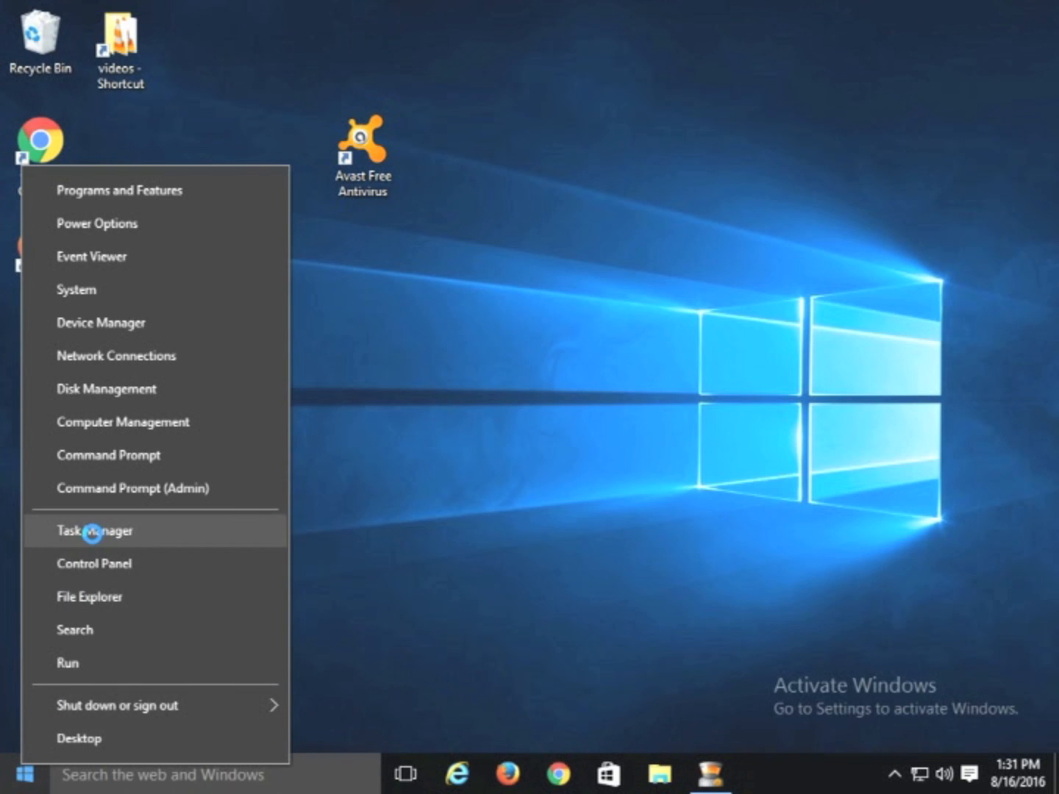
left_click(91, 533)
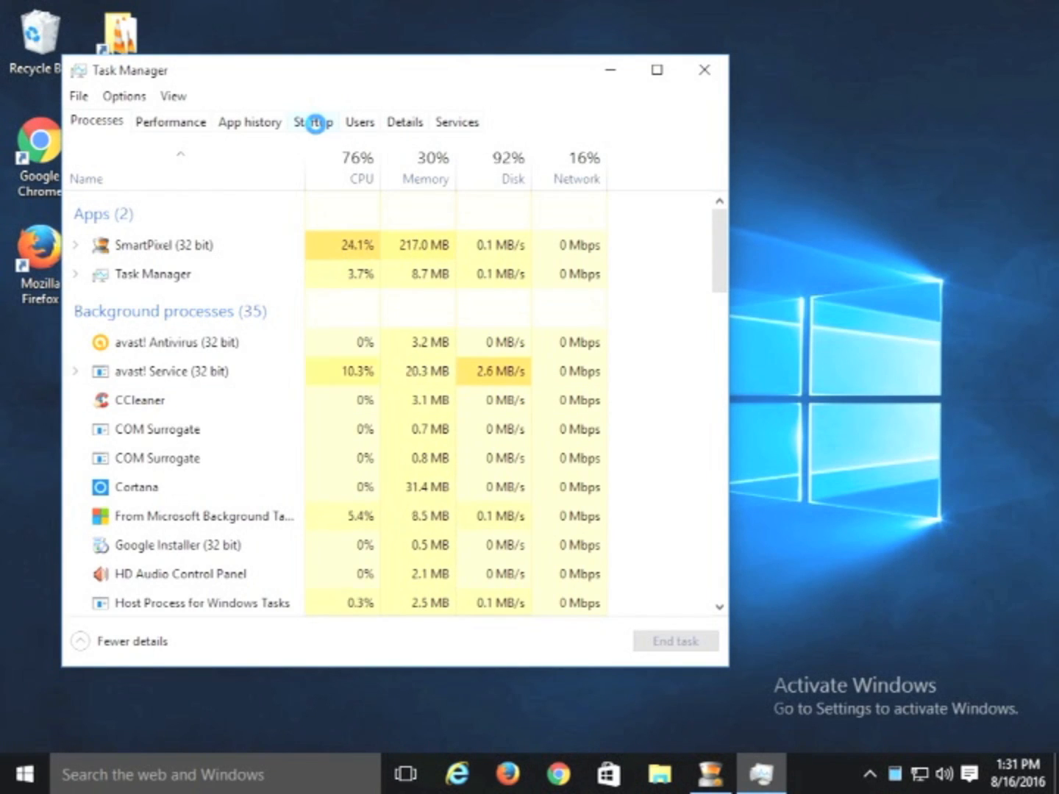
left_click(315, 123)
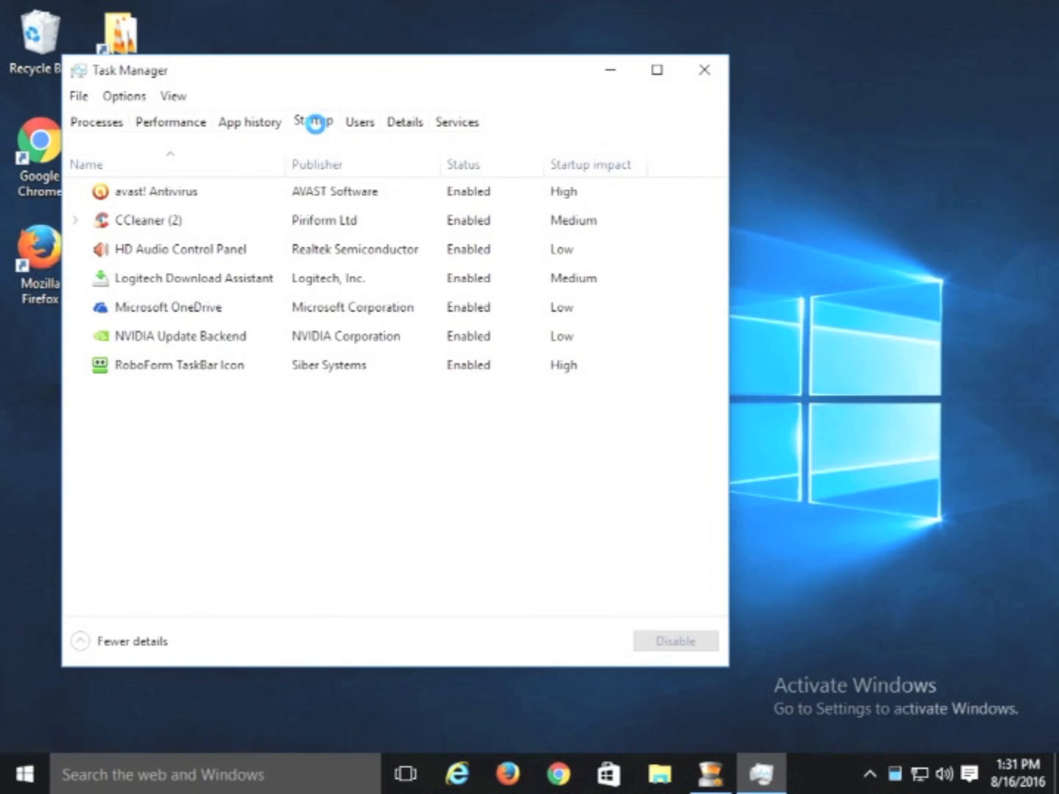
left_click(656, 70)
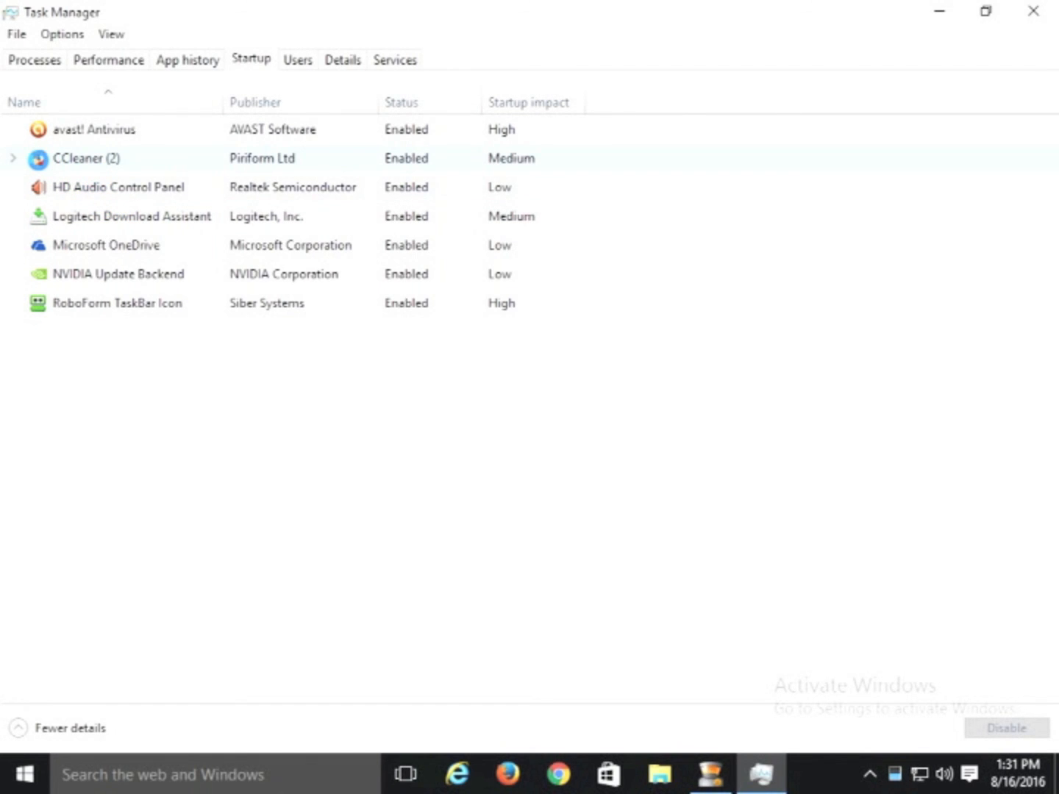
right_click(38, 158)
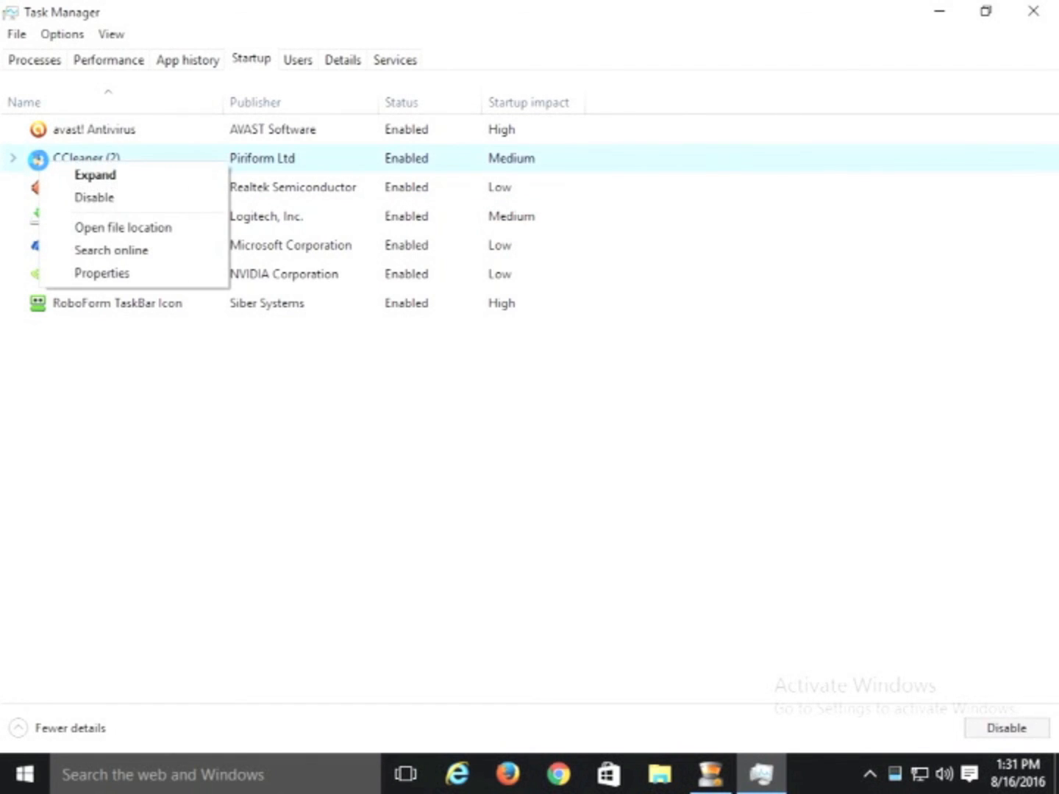
left_click(67, 195)
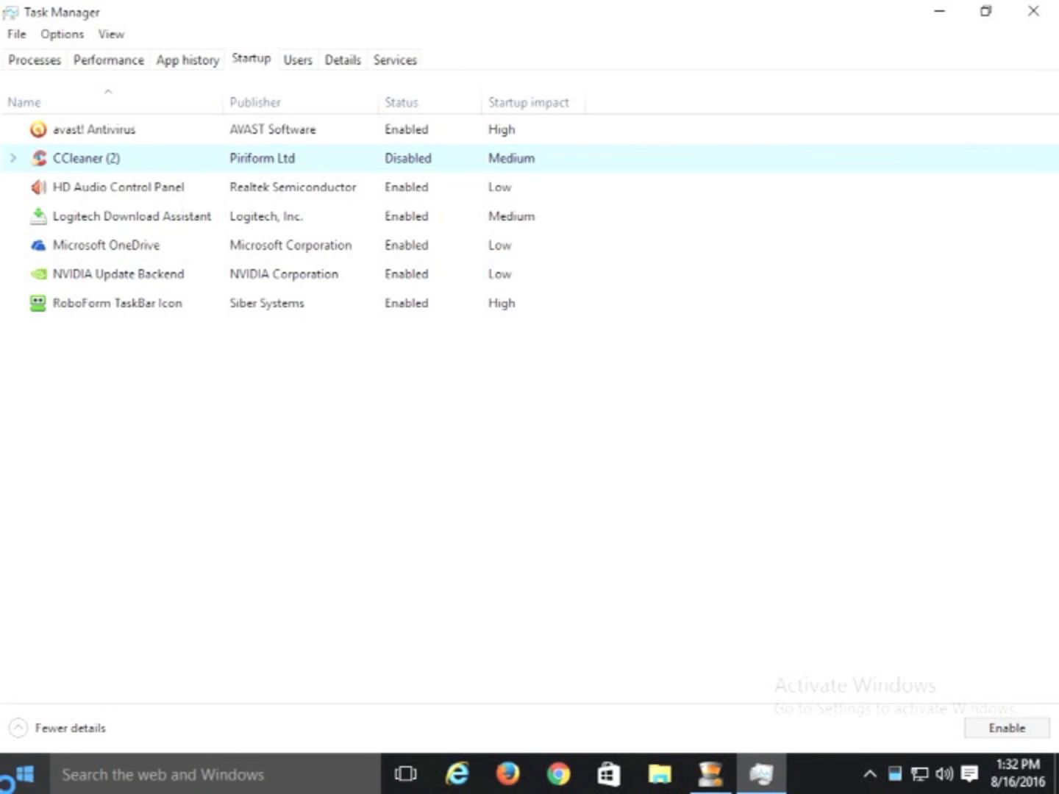
Look up CCleaner's entries in the list of all installed apps, then return to Task Manager.
left_click(16, 773)
left_click(56, 735)
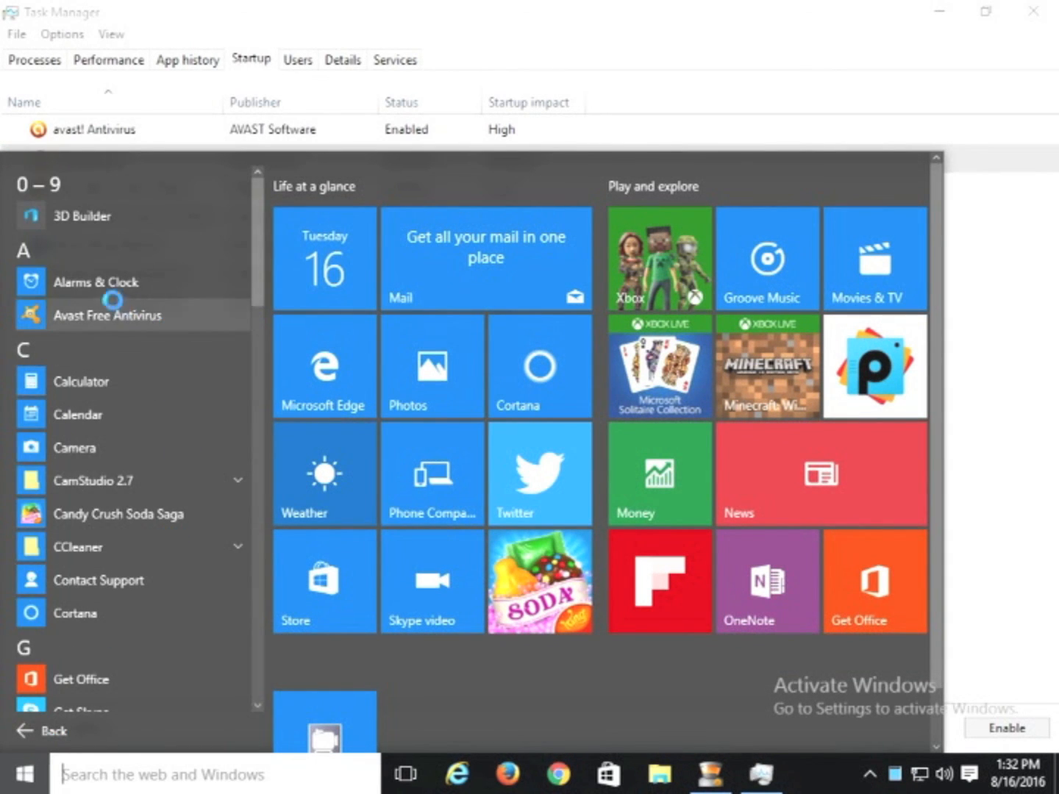
left_click(147, 542)
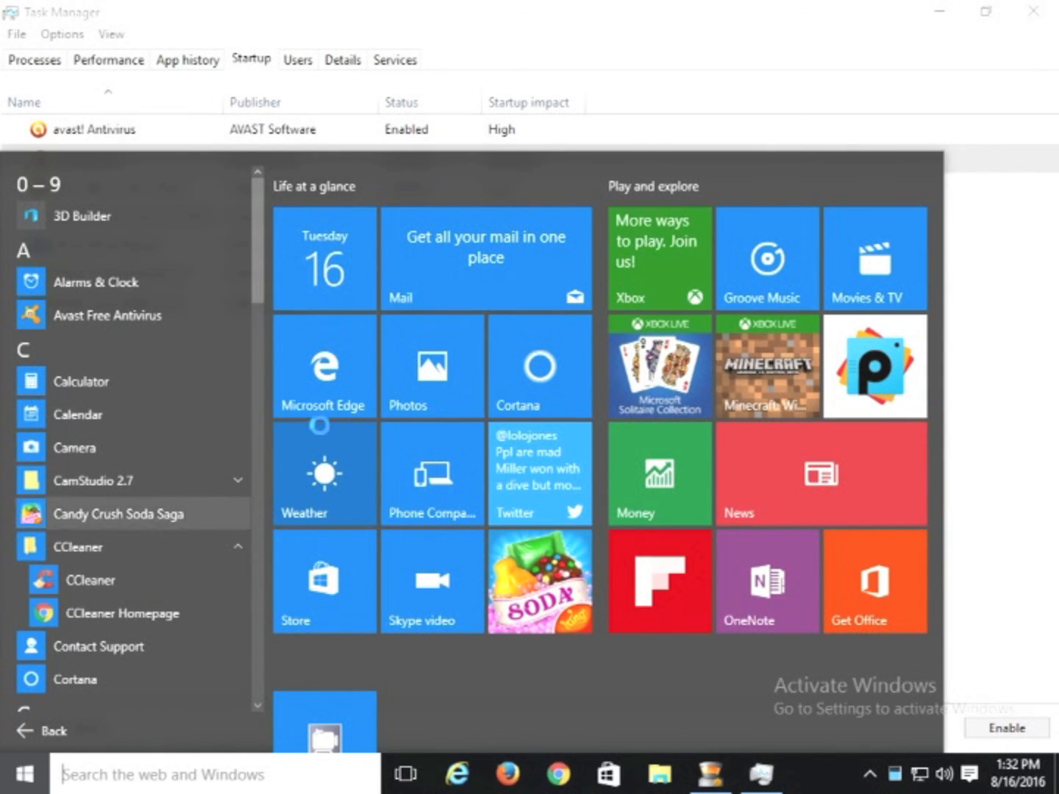
left_click(477, 4)
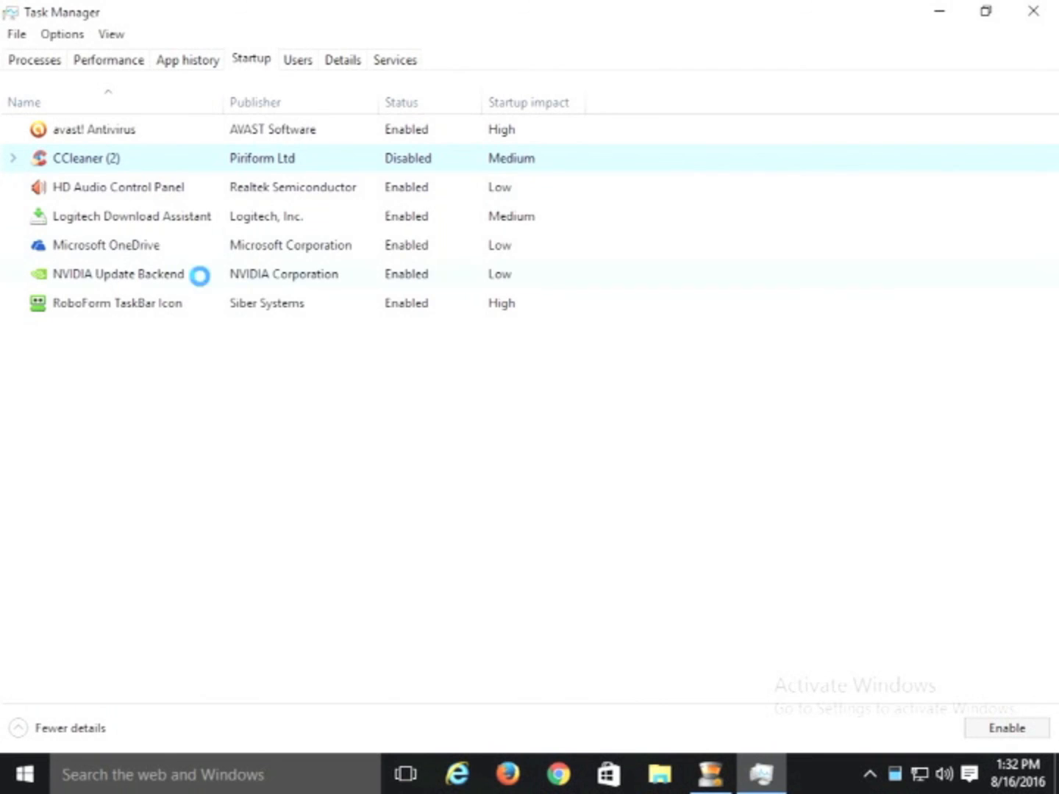
Disable HD Audio Control Panel, Logitech Download Assistant and Microsoft OneDrive as startup programs.
right_click(122, 189)
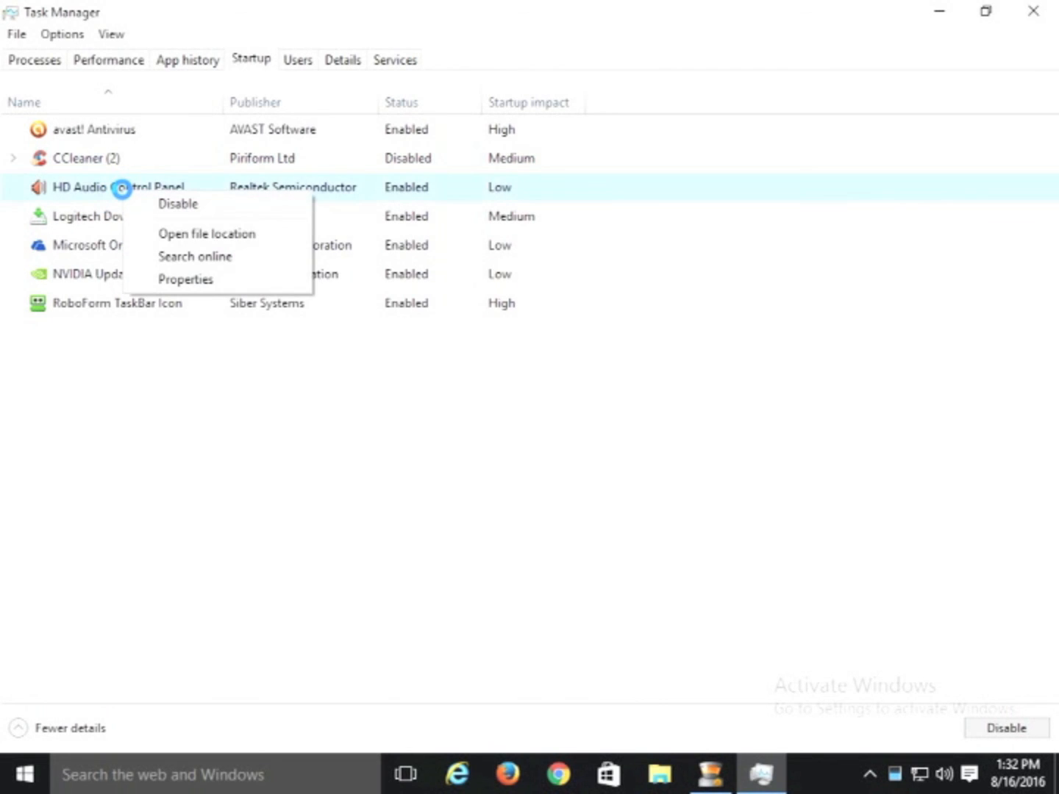
left_click(144, 210)
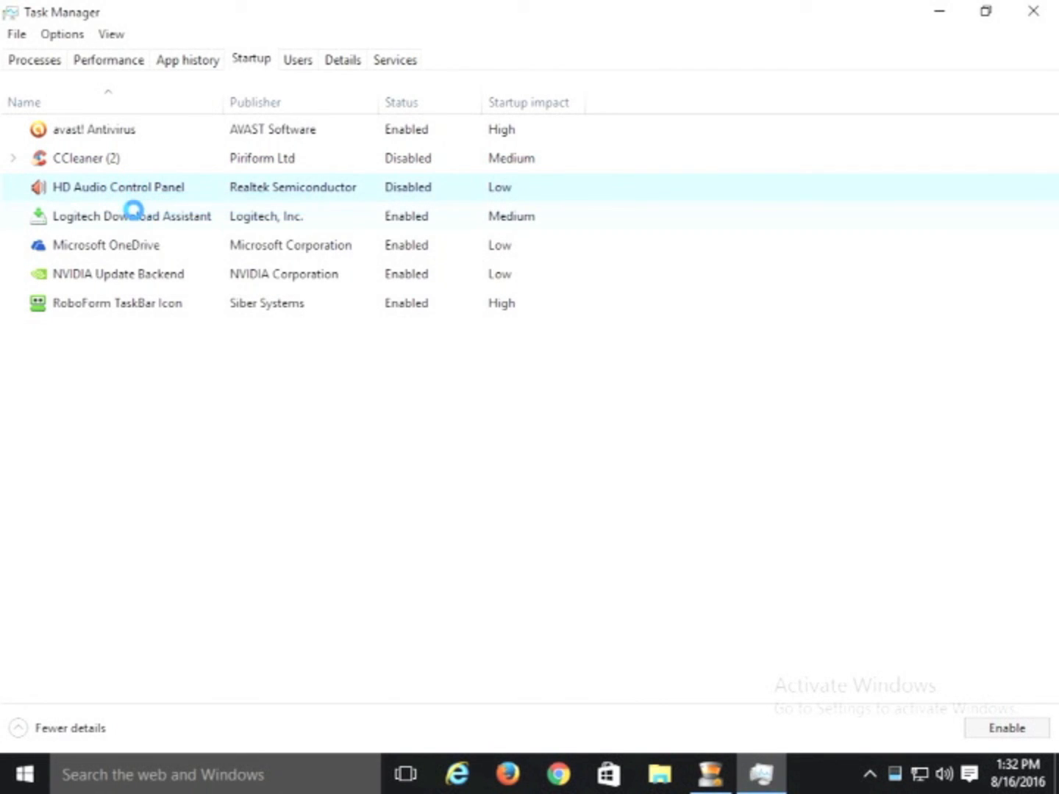
right_click(117, 213)
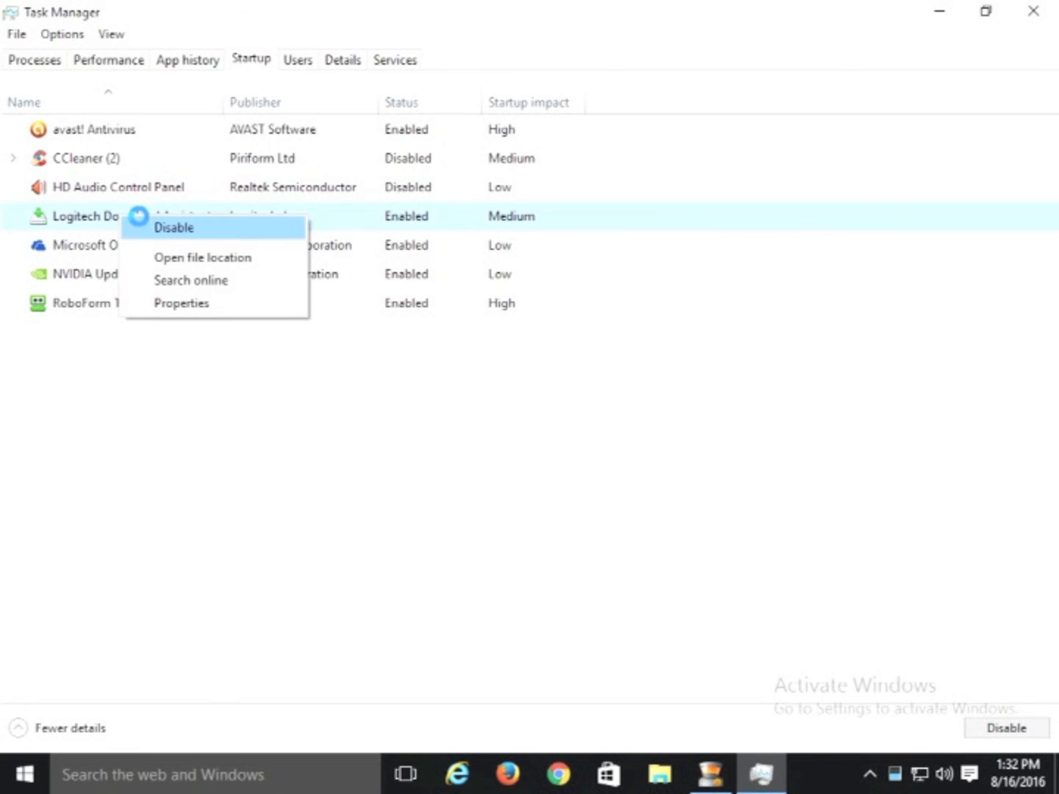
left_click(143, 221)
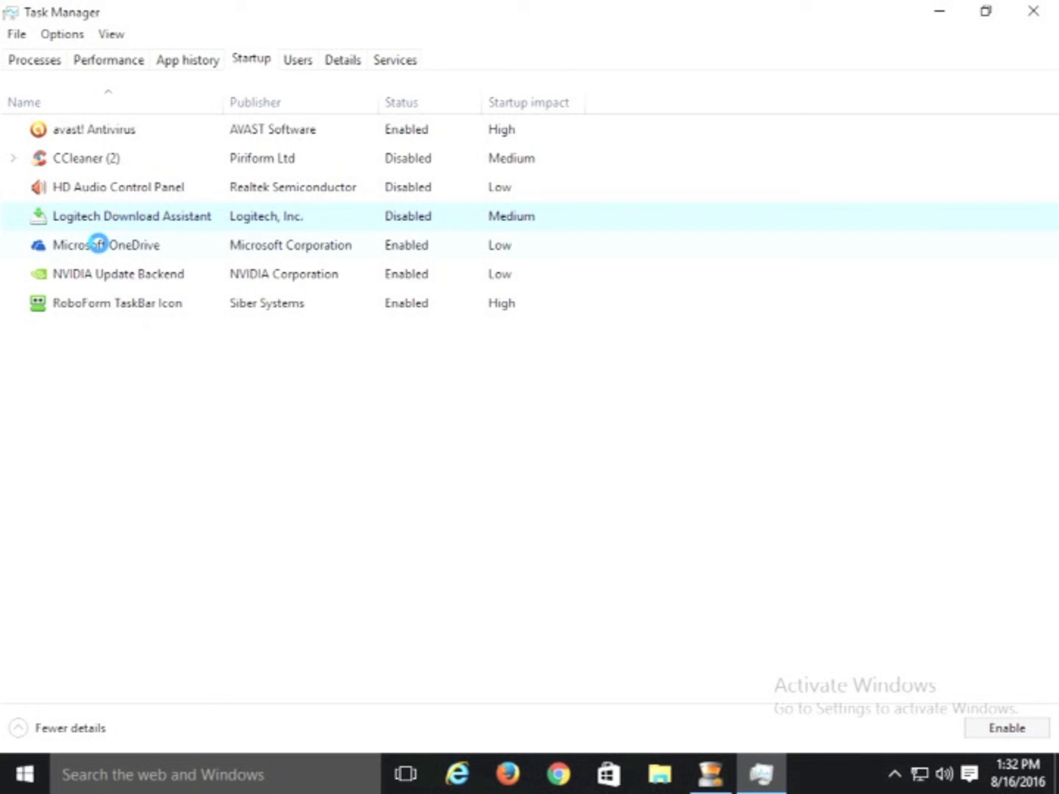
right_click(98, 243)
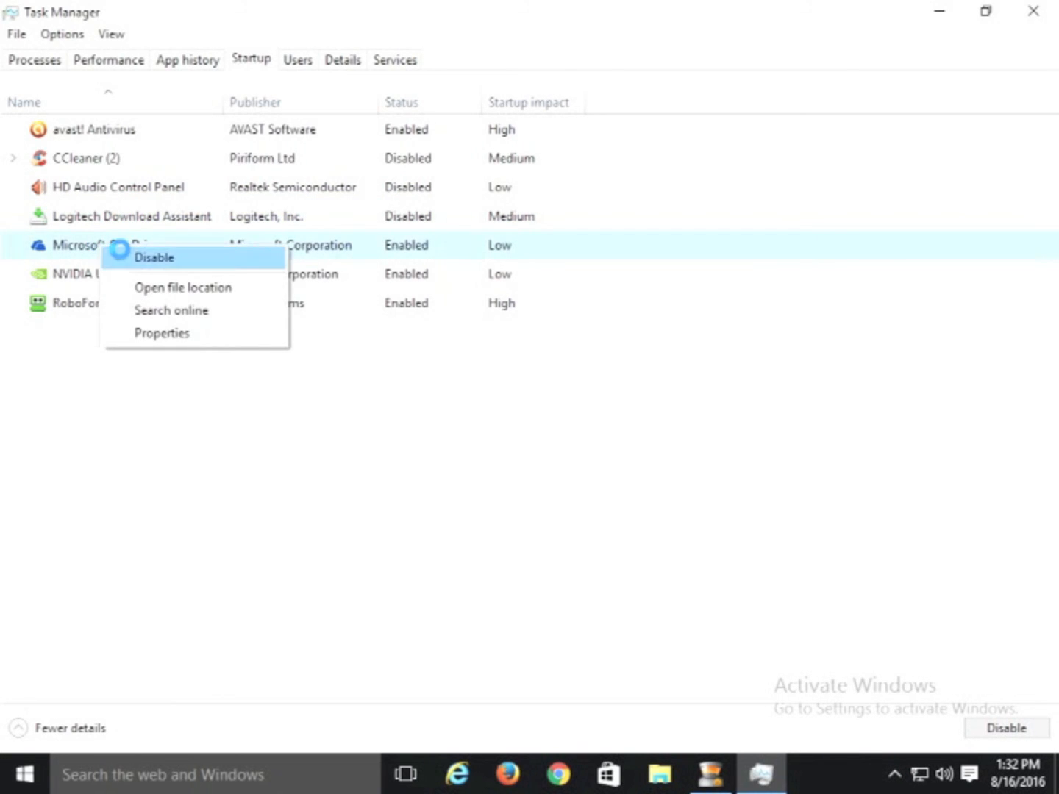
left_click(120, 251)
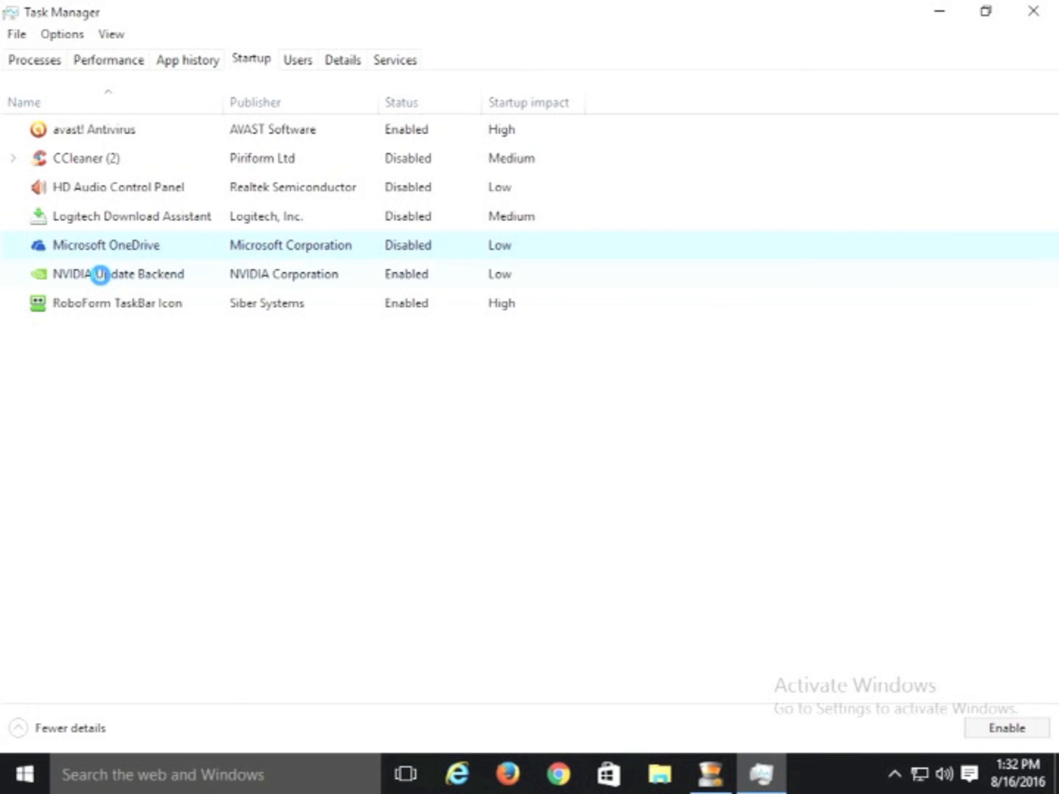
Disable NVIDIA Update Backend and RoboForm TaskBar Icon as startup programs and close Task Manager.
right_click(103, 274)
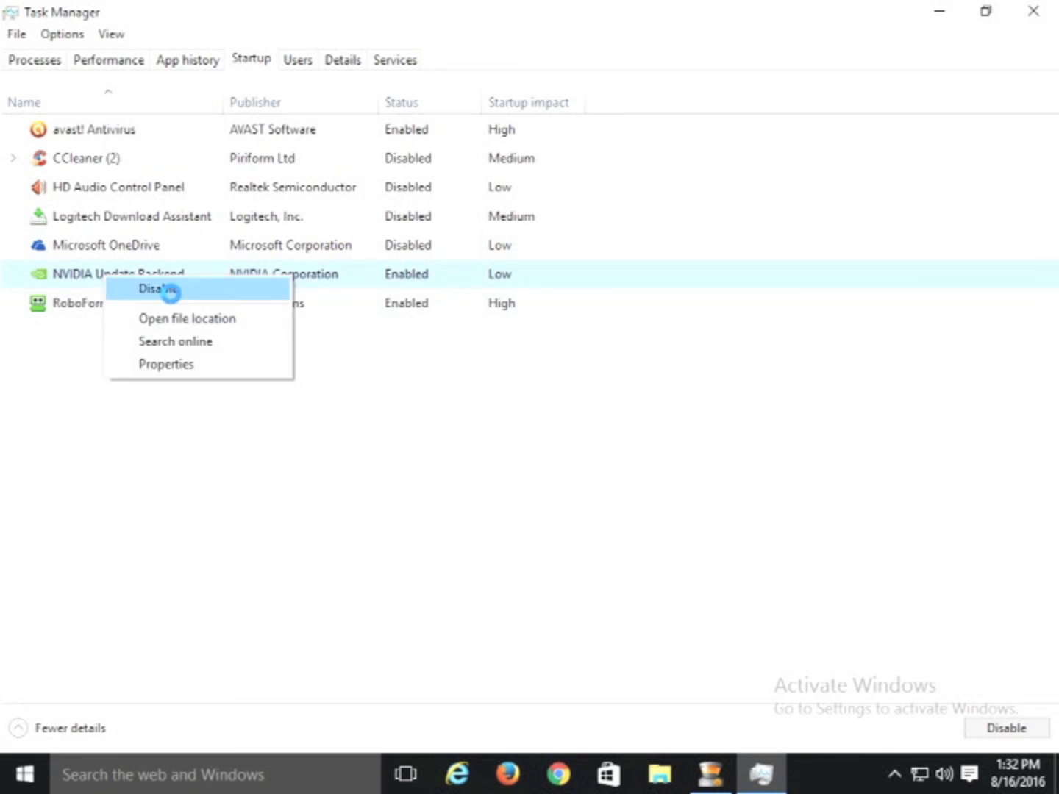
left_click(107, 320)
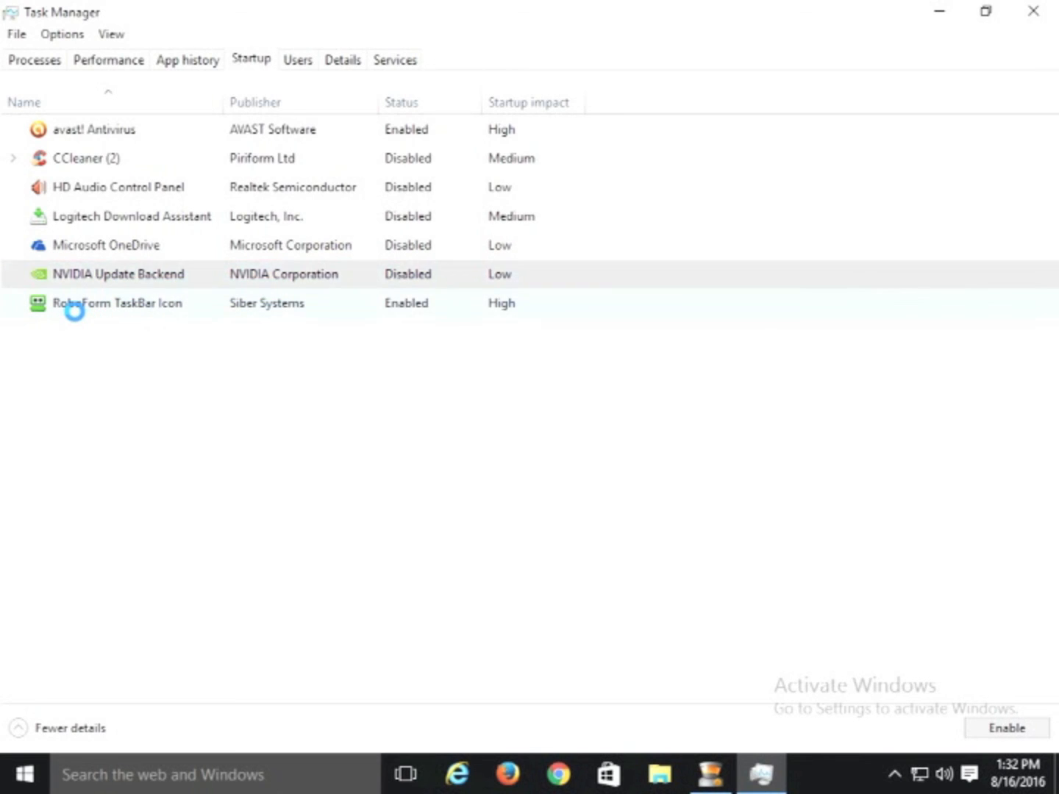
right_click(74, 309)
left_click(93, 323)
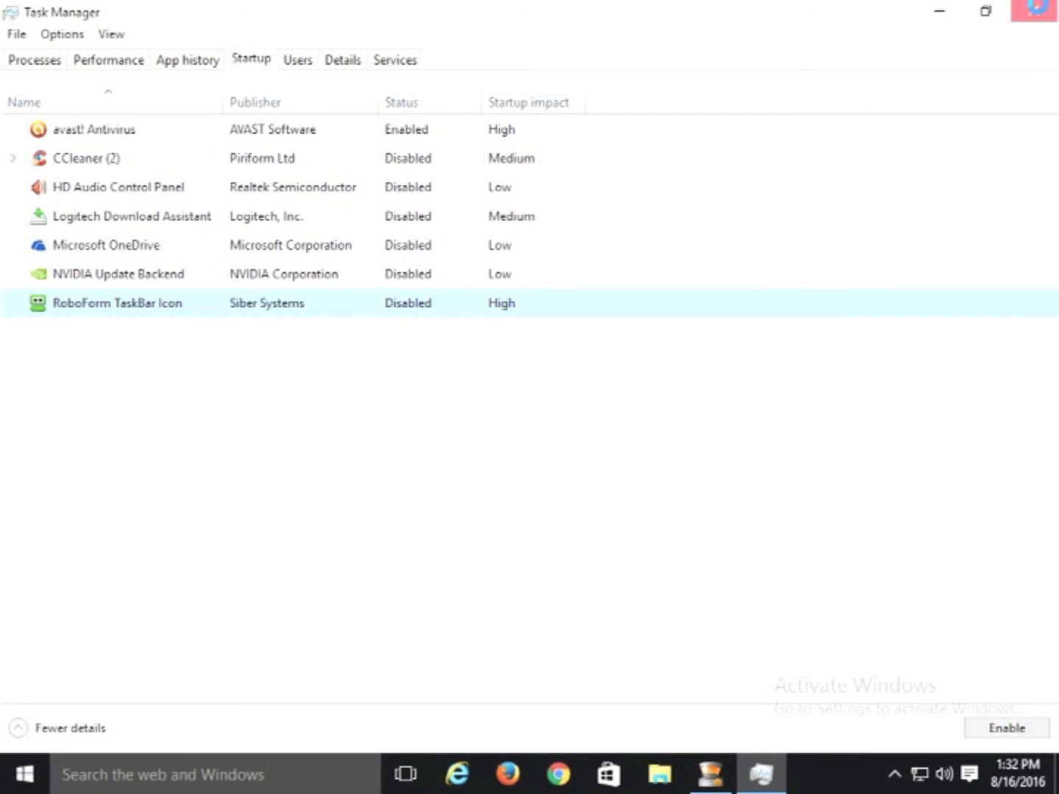
left_click(1035, 10)
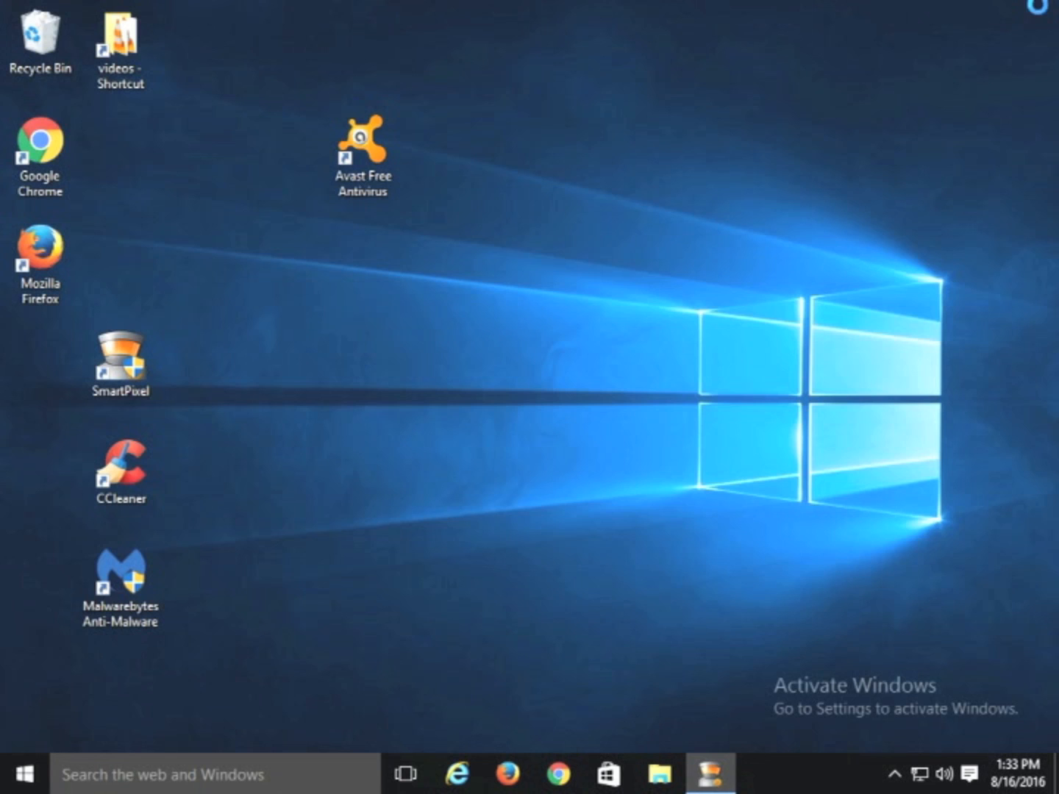
Put the Avast Free Antivirus shortcut back beside SmartPixel, check the hidden tray icons, and dismiss the CCleaner update notice.
left_click_drag(362, 143, 29, 368)
left_click(894, 773)
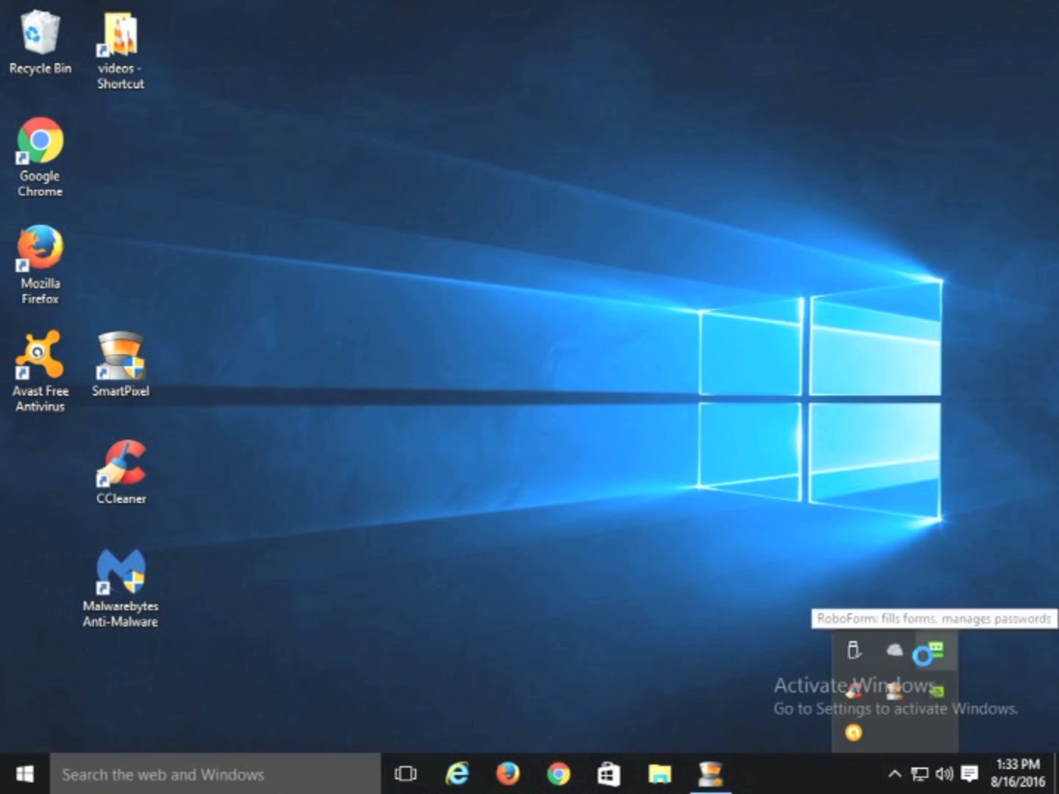
left_click(638, 511)
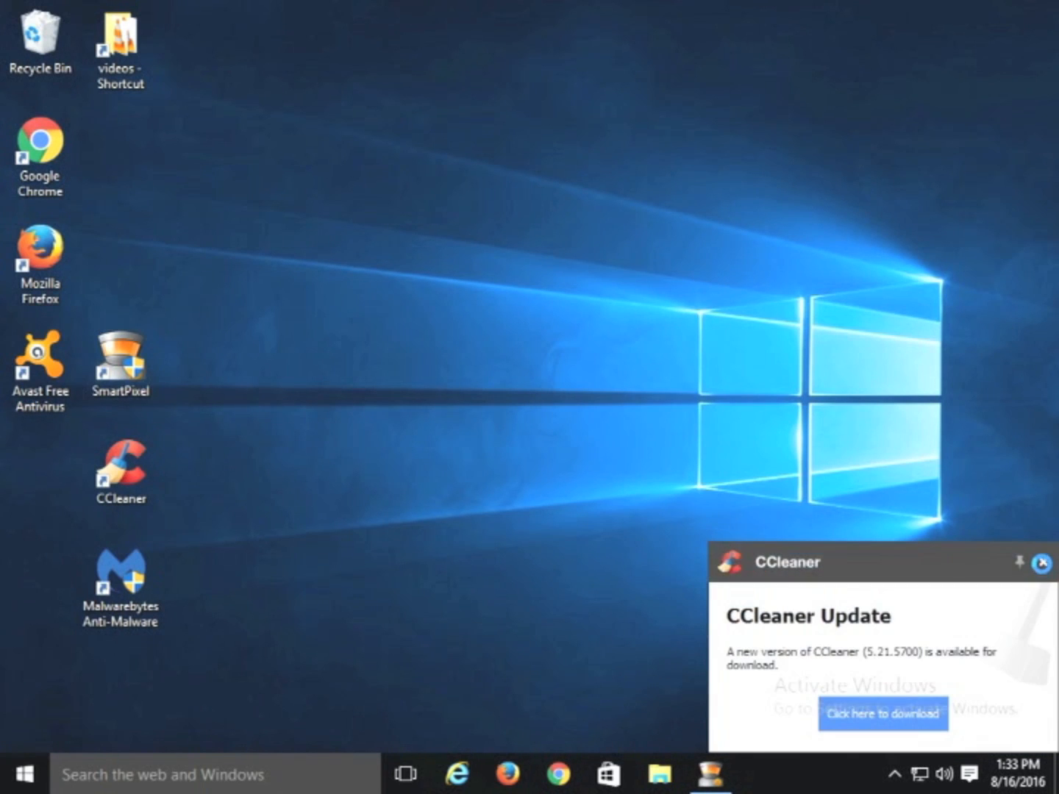
left_click(1041, 564)
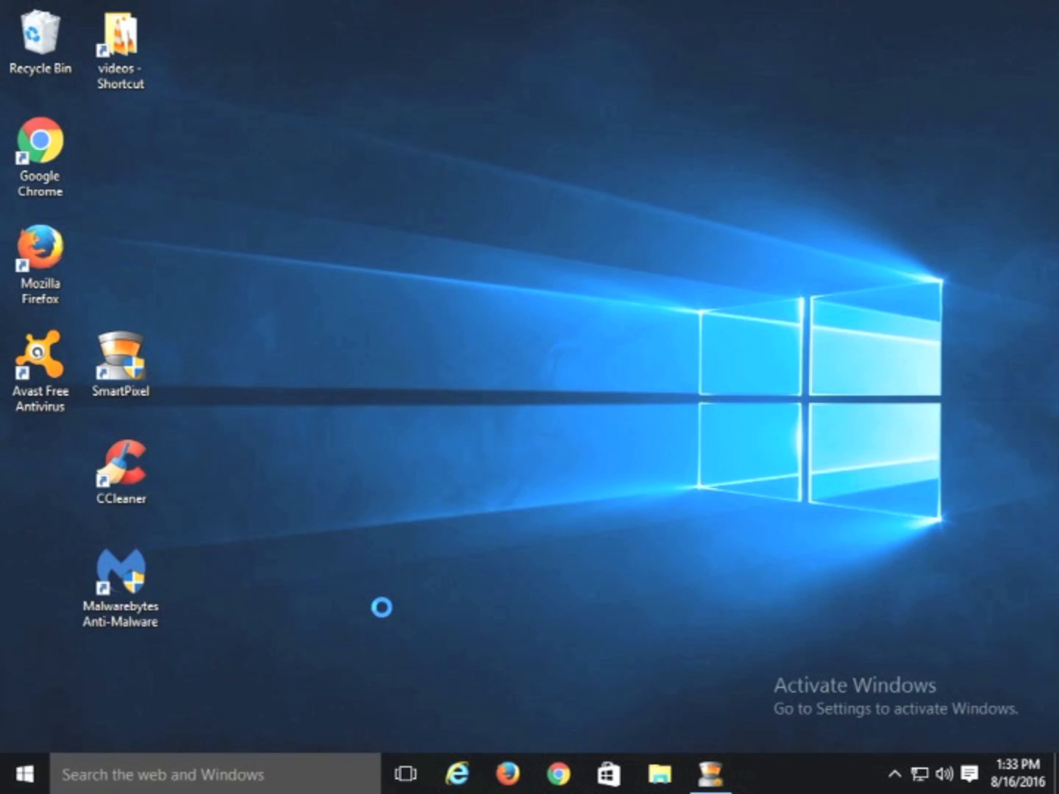